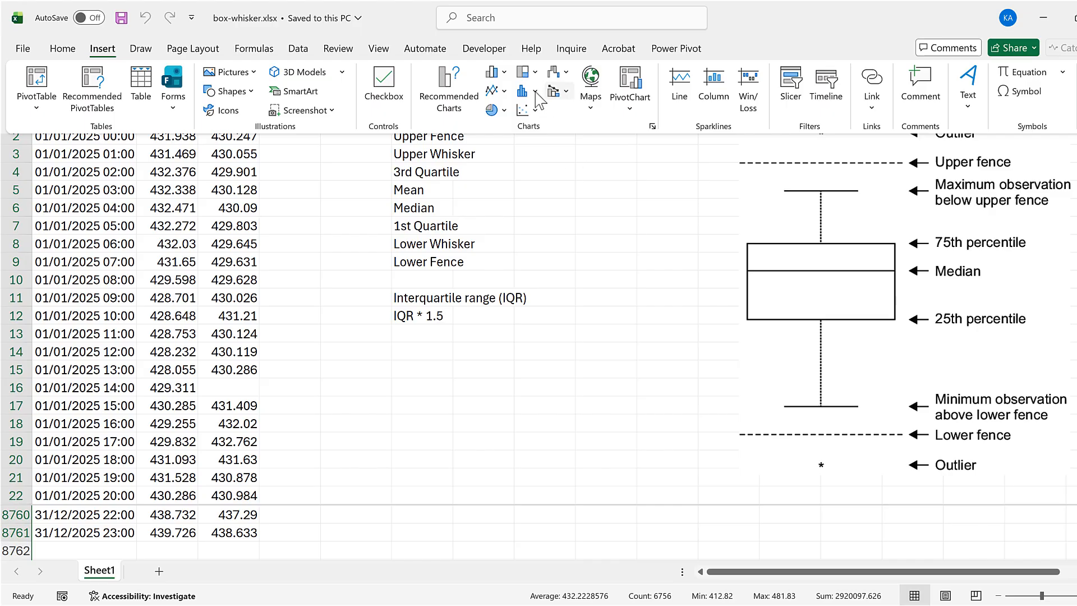
- Insert a box and whisker chart of the co2.south data and fit it tall and narrow over columns H to K
left_click(527, 92)
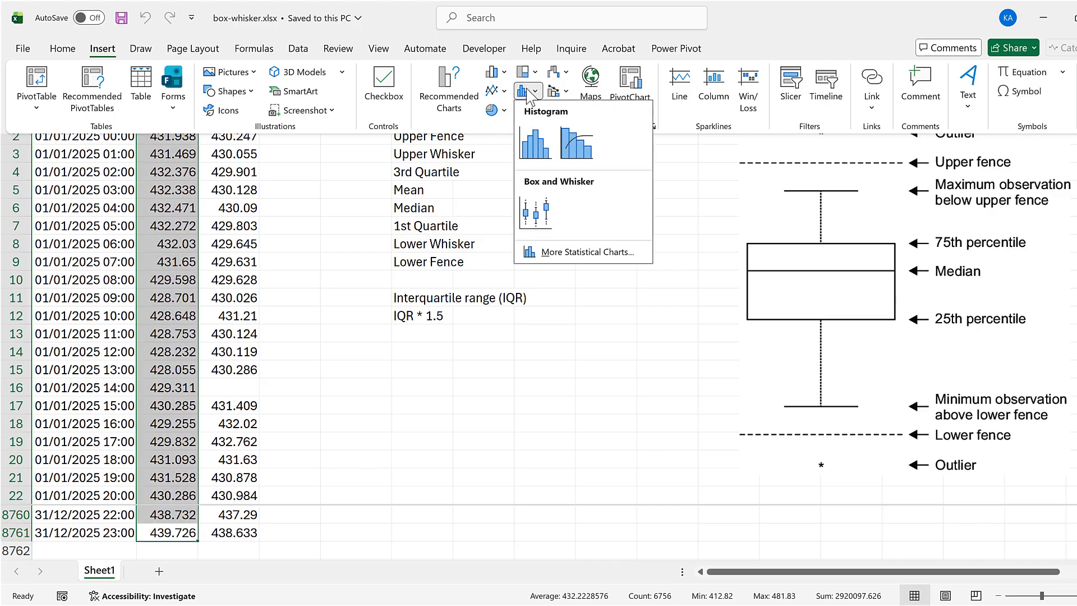
left_click(535, 213)
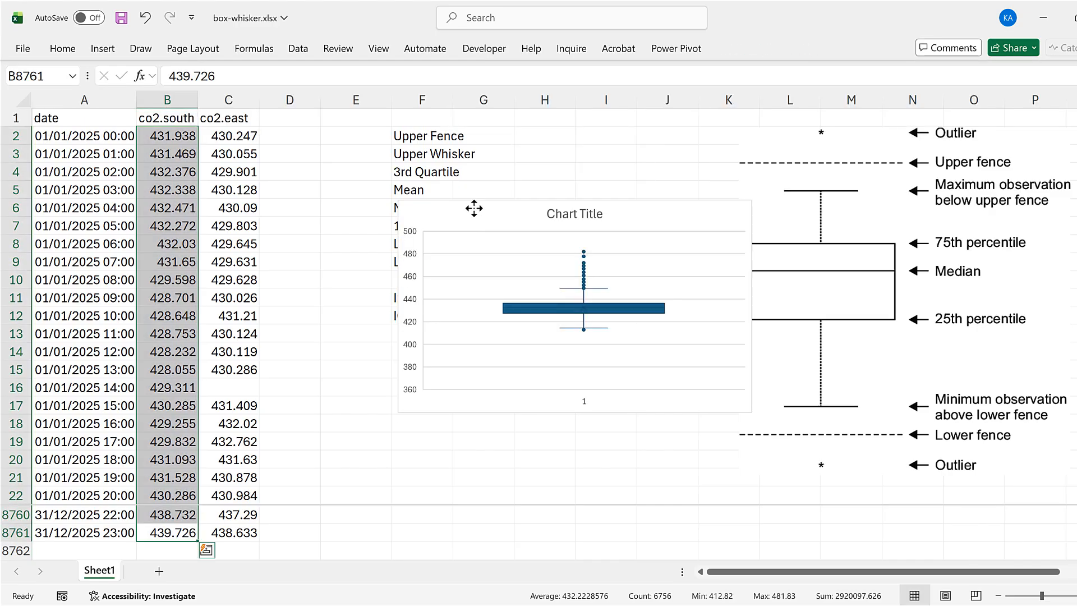
left_click_drag(473, 209, 629, 147)
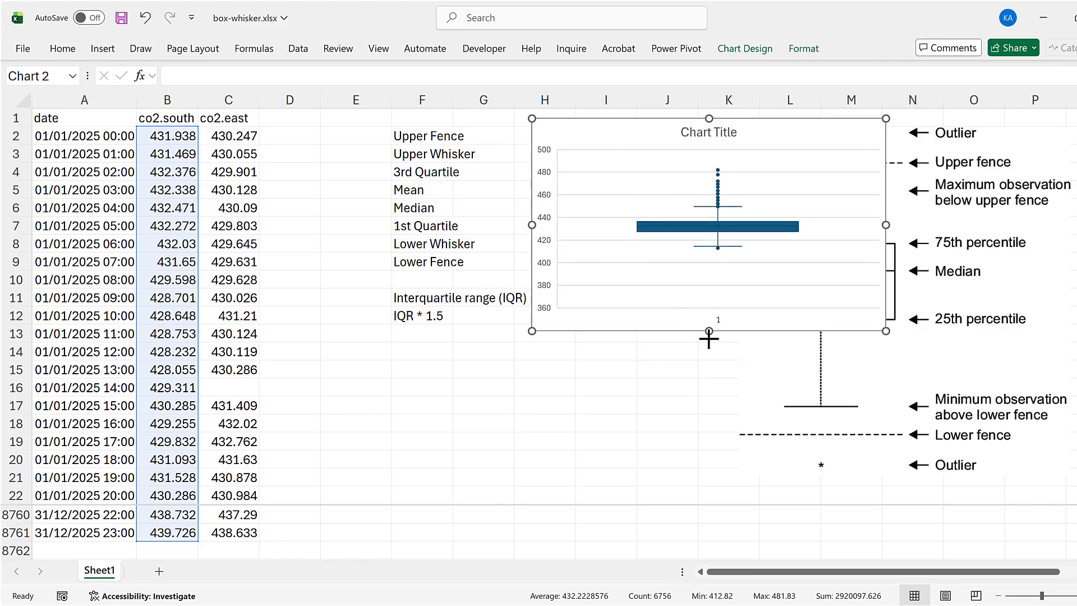
left_click_drag(709, 331, 713, 480)
left_click_drag(791, 300, 732, 300)
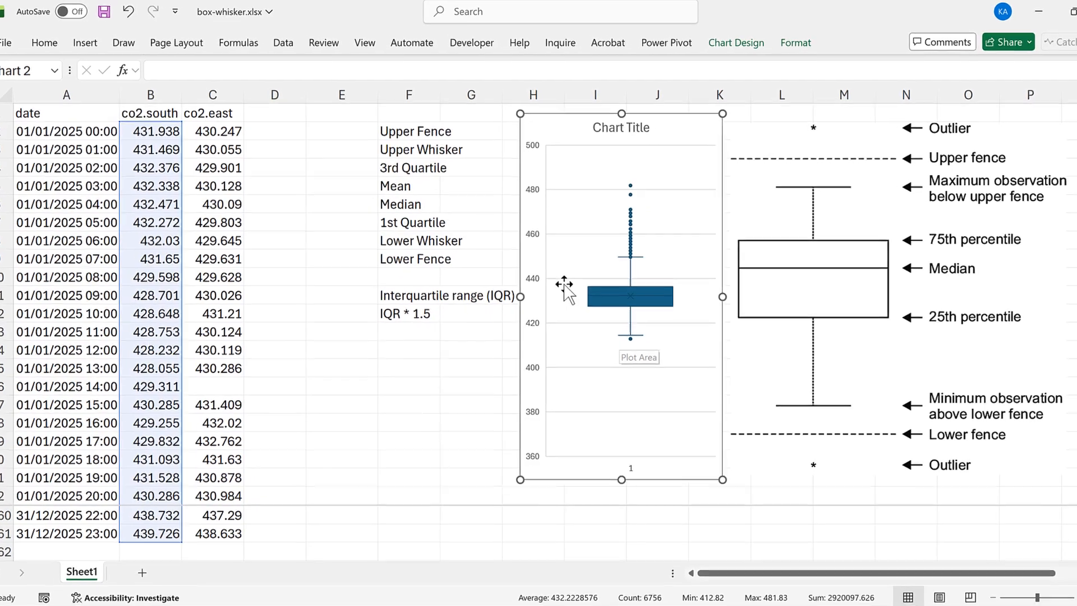
- Delete the chart title and set the vertical axis minimum bound to 410
left_click(657, 134)
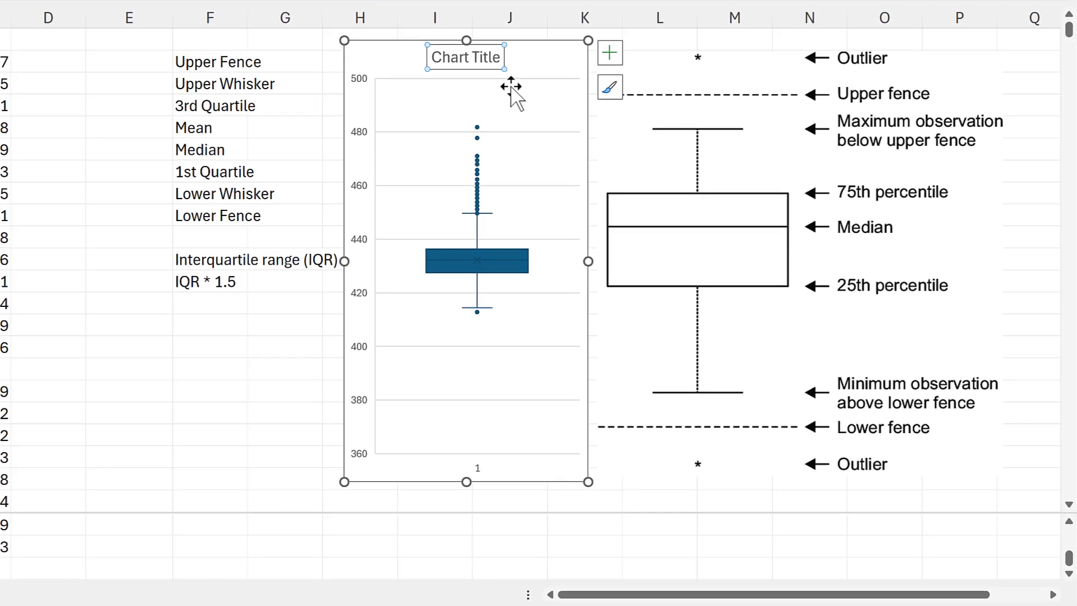
key("Delete")
double_click(362, 112)
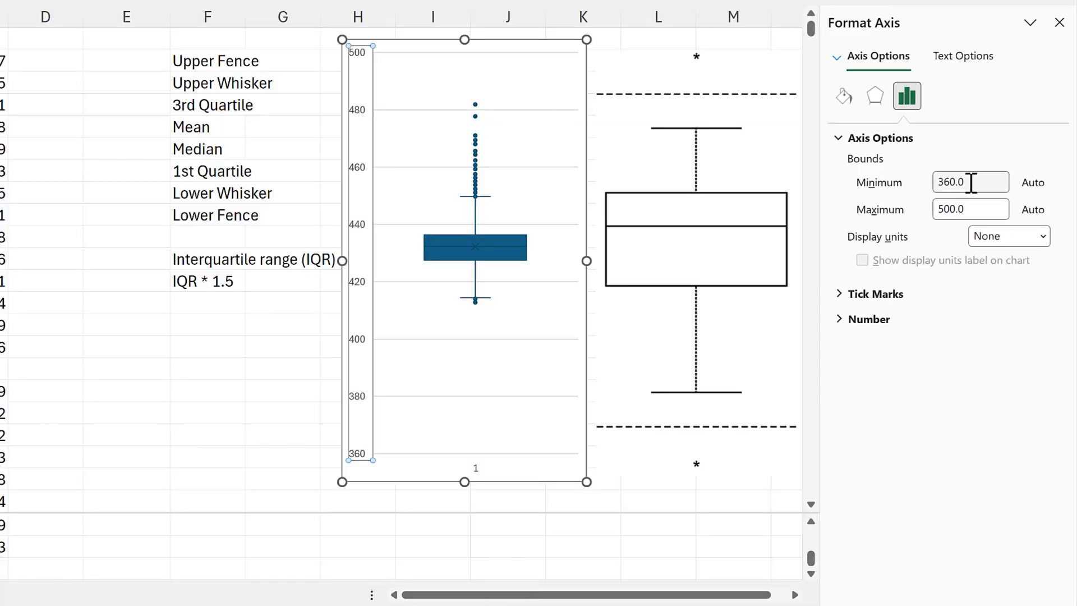
left_click_drag(971, 182, 879, 196)
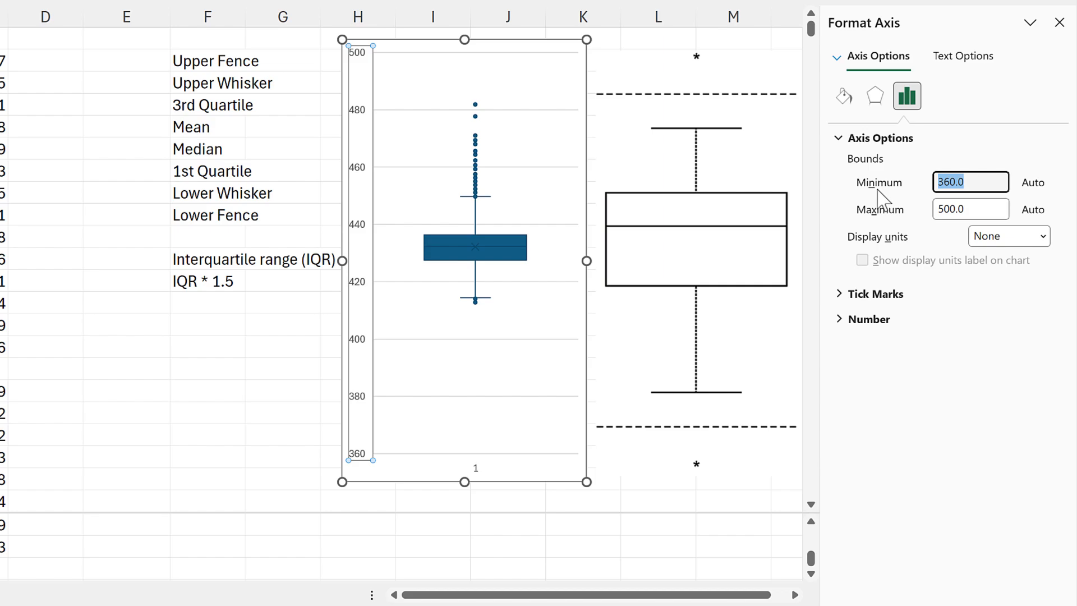
key("Return")
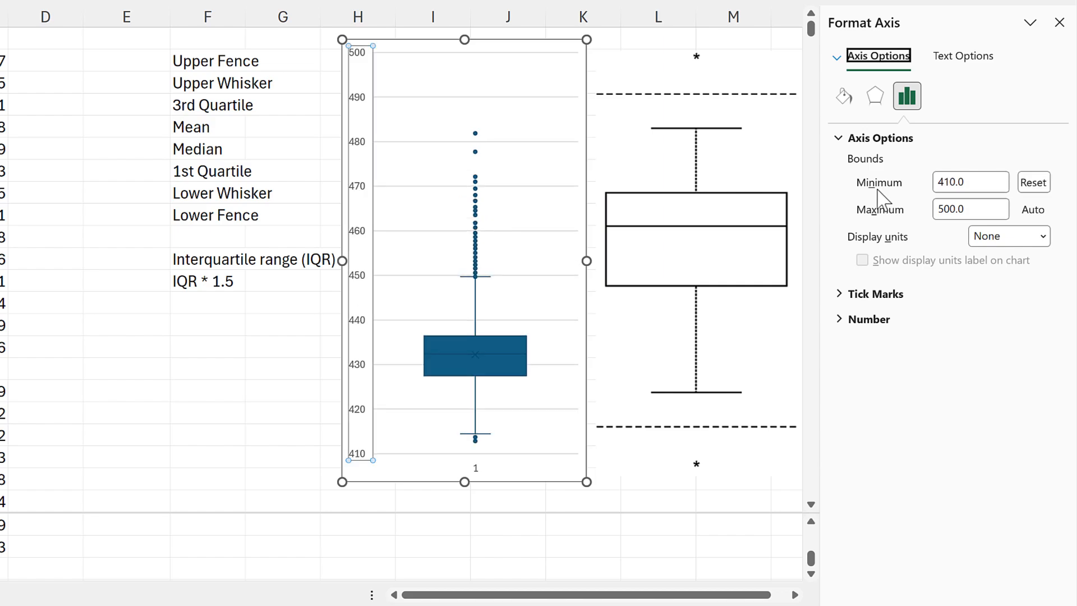
- Fill the box series with a solid very light blue theme color
left_click(507, 338)
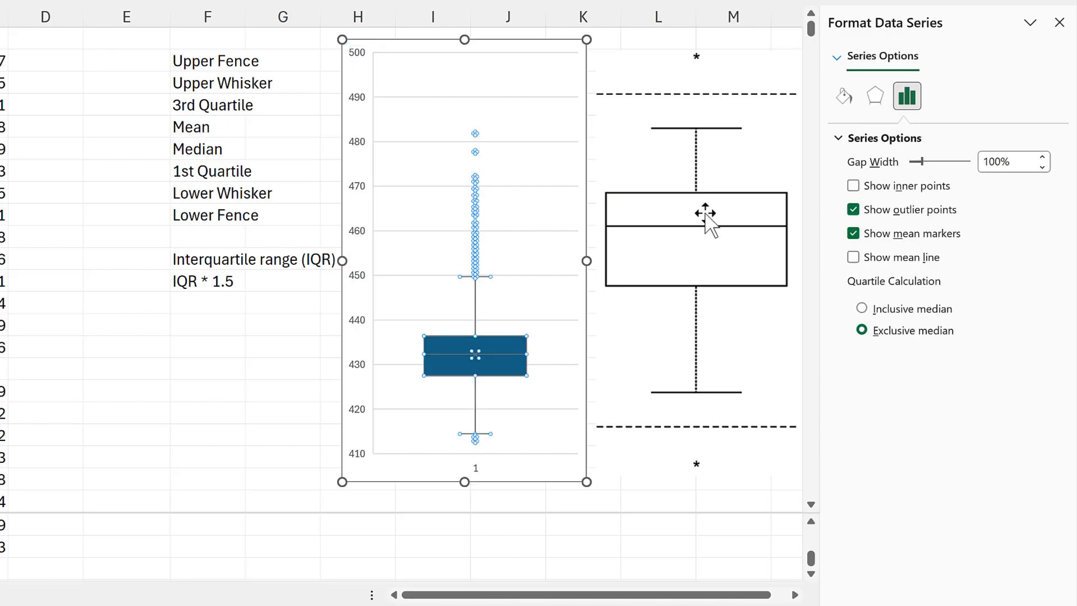
left_click(845, 97)
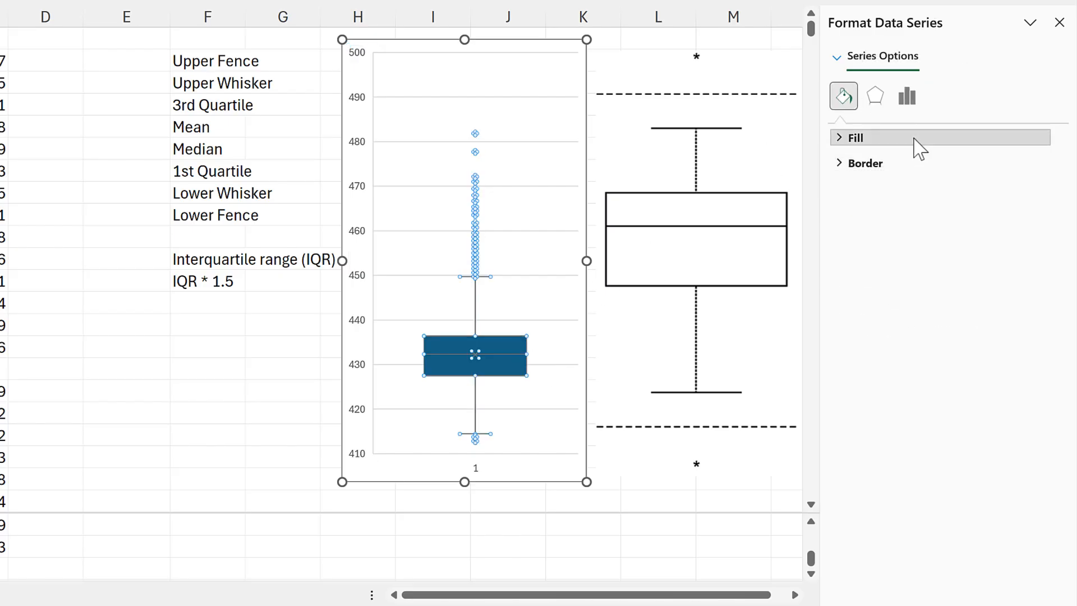
left_click(916, 141)
left_click(1042, 317)
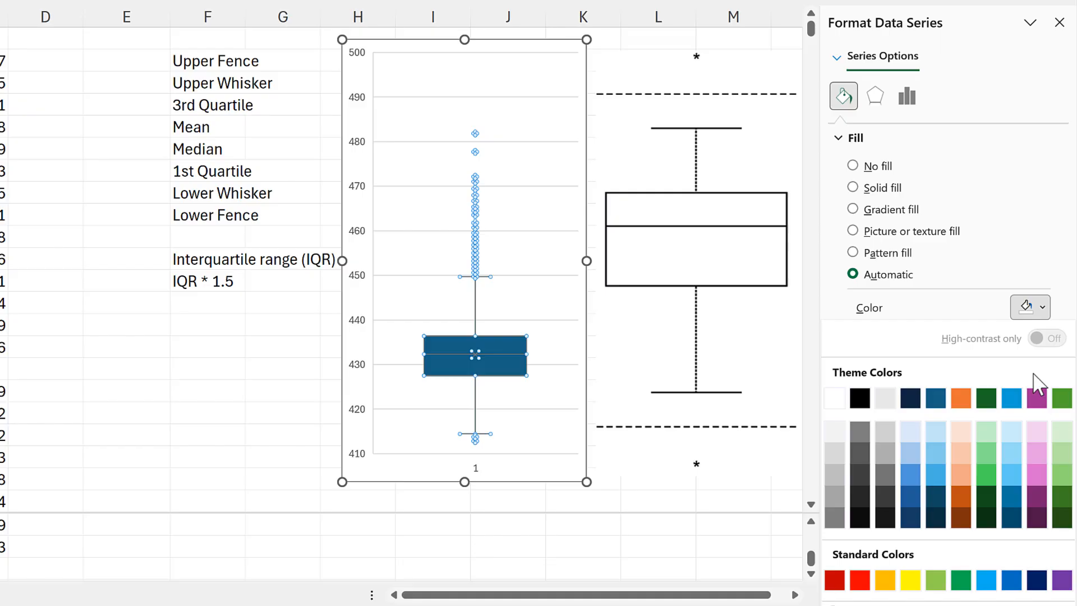
left_click(1012, 440)
left_click(289, 330)
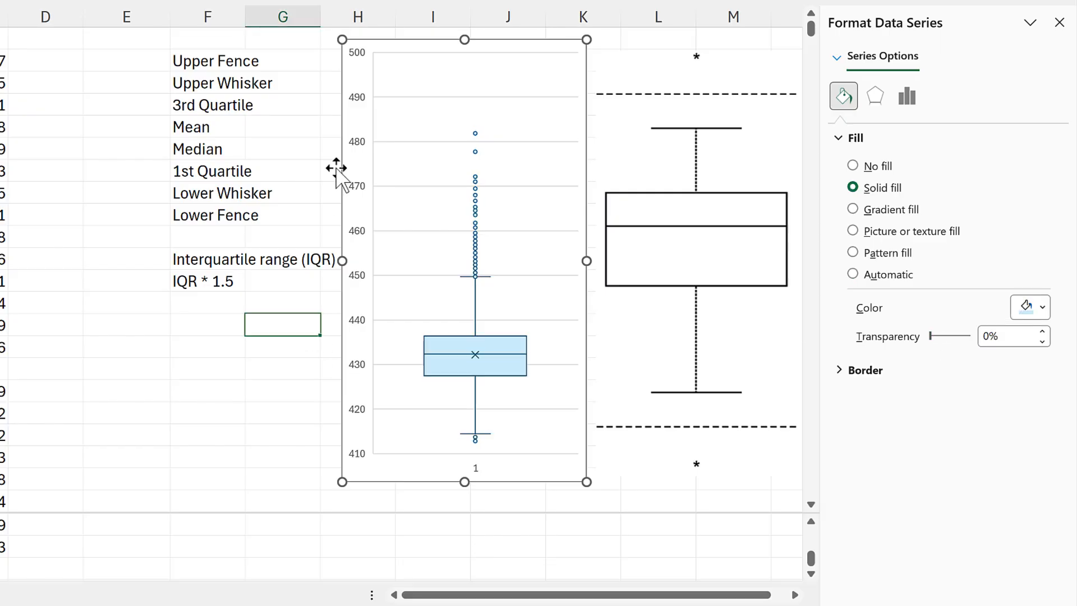
- Add data labels to the box plot and hide its outlier points
left_click(394, 44)
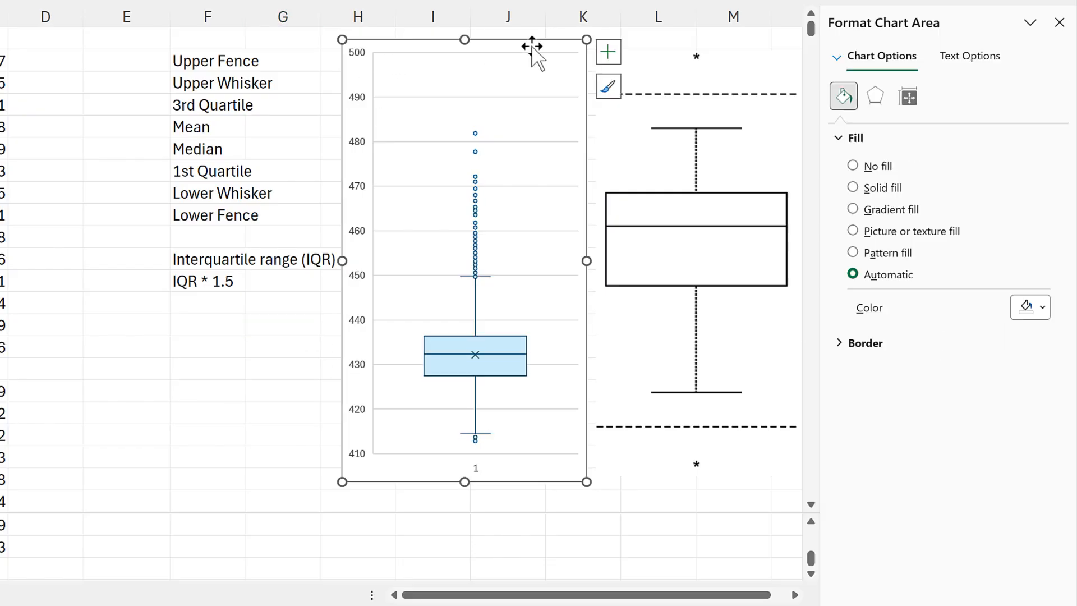
left_click(608, 52)
left_click(641, 157)
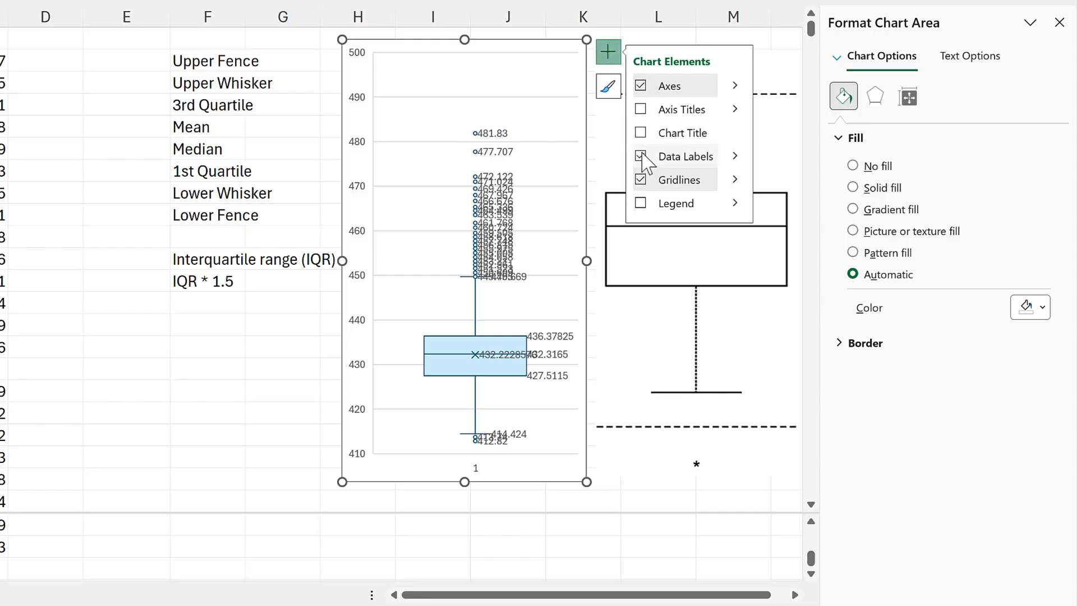
left_click(281, 340)
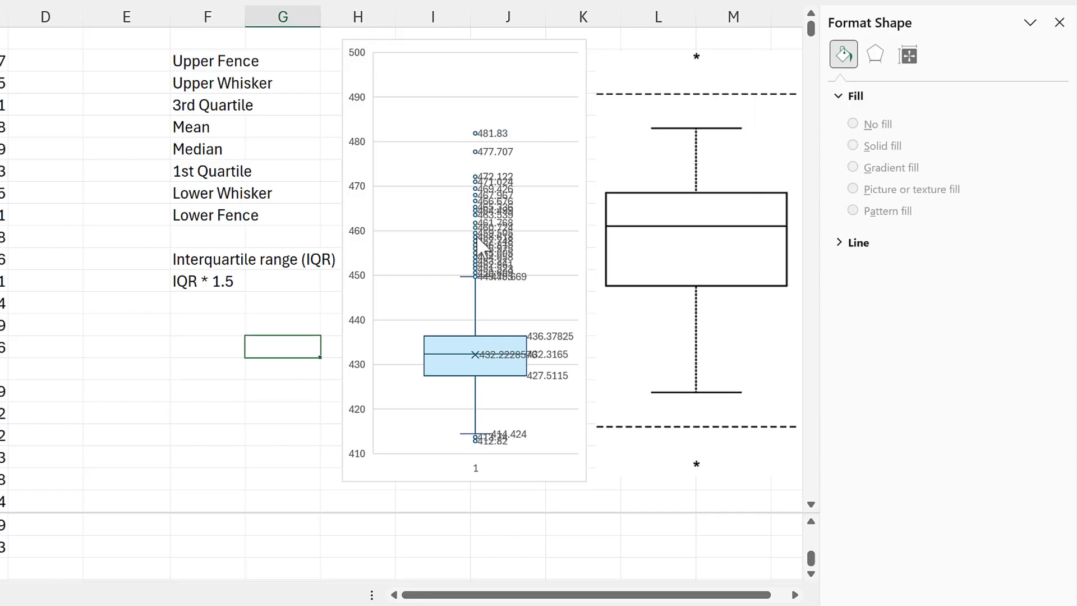
left_click(480, 244)
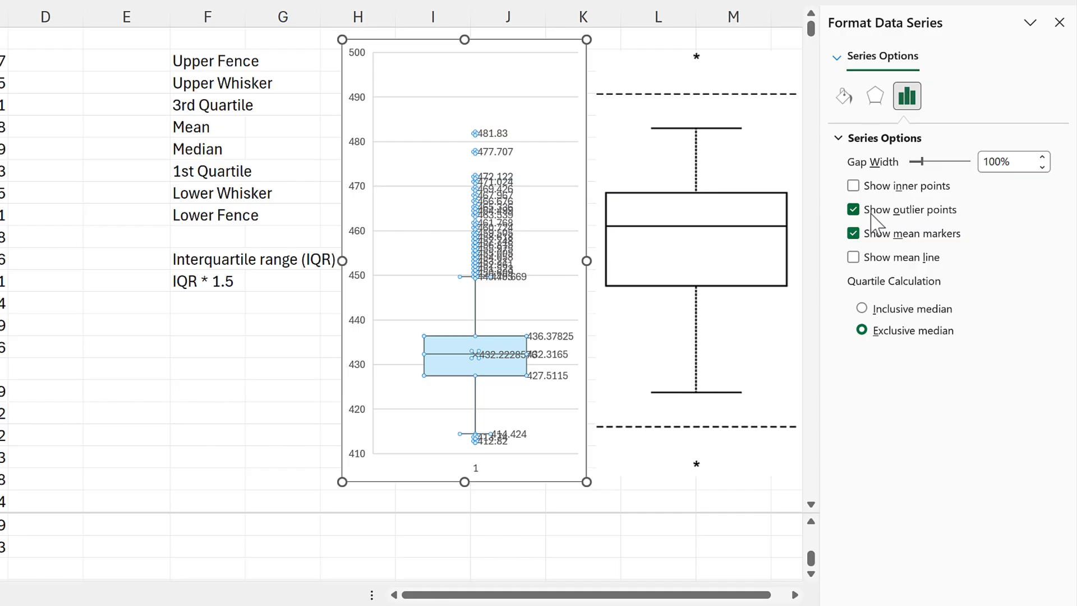
left_click(854, 211)
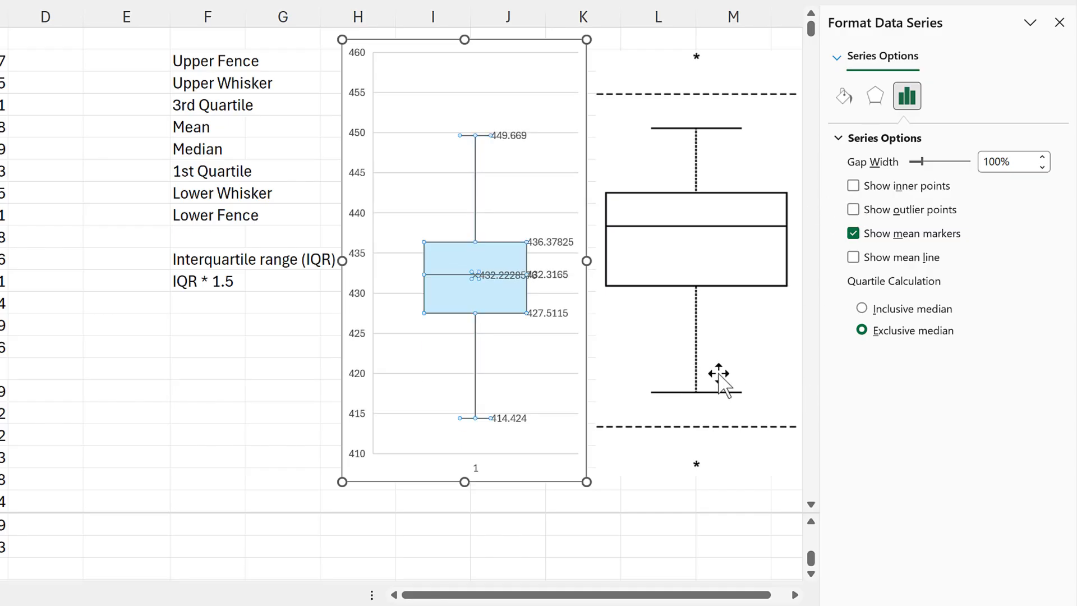
- Position only the mean marker's data label above its marker
left_click(505, 276)
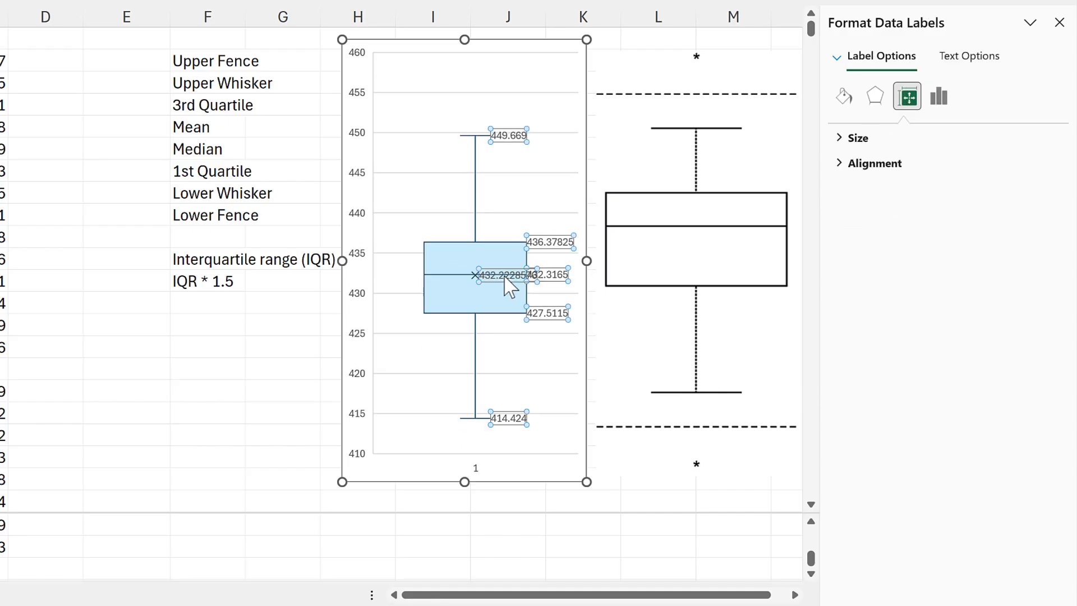
left_click(505, 277)
left_click(939, 97)
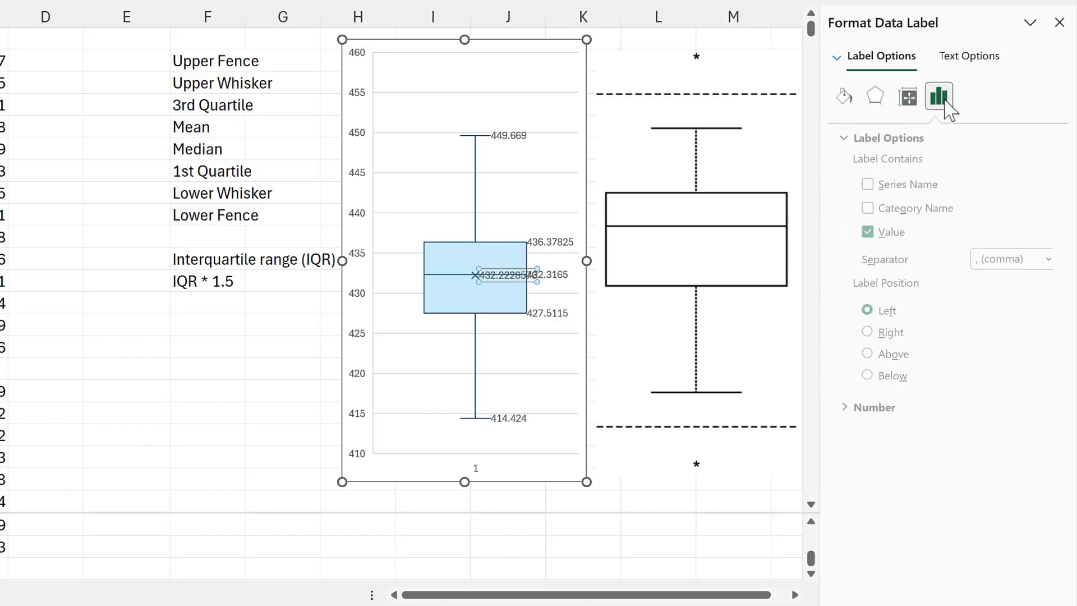
left_click(891, 360)
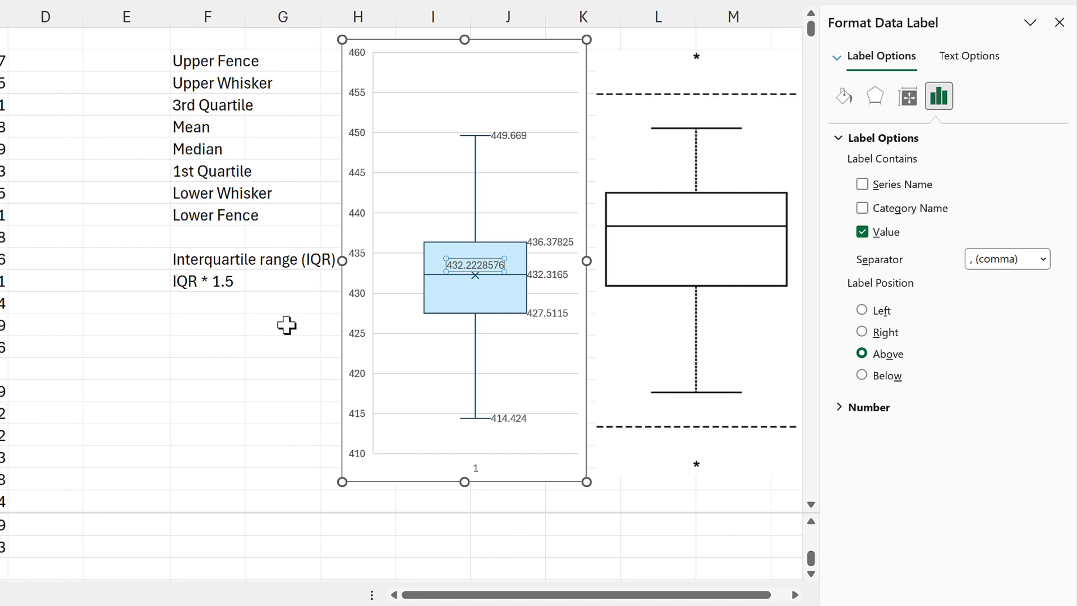
left_click(287, 325)
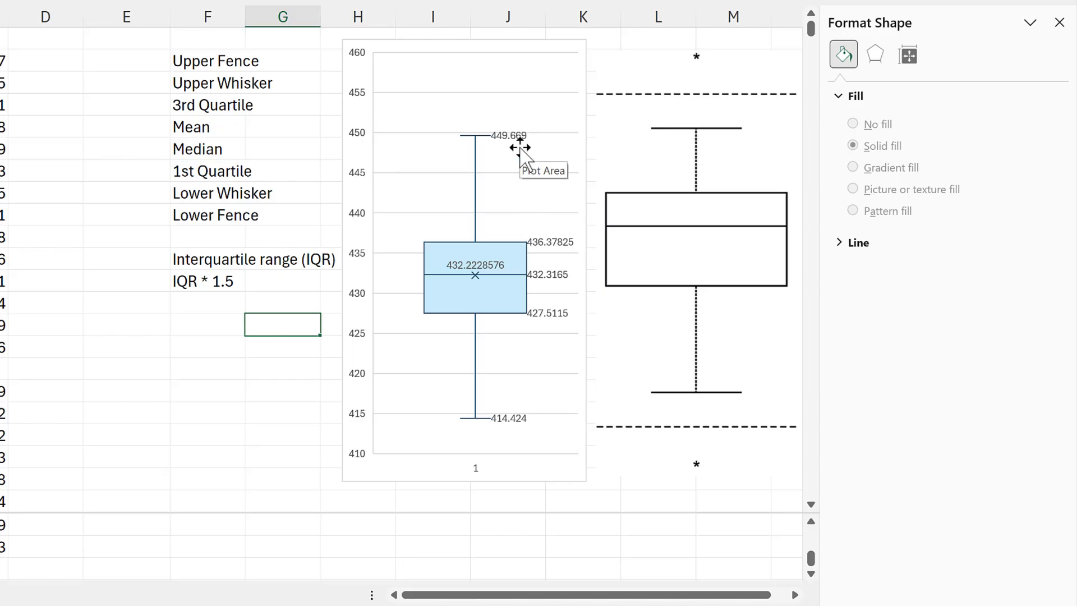
- Calculate the 1st Quartile of co2.south in E7 with QUARTILE.EXC over B2:B8761 and quart 1
left_click(143, 170)
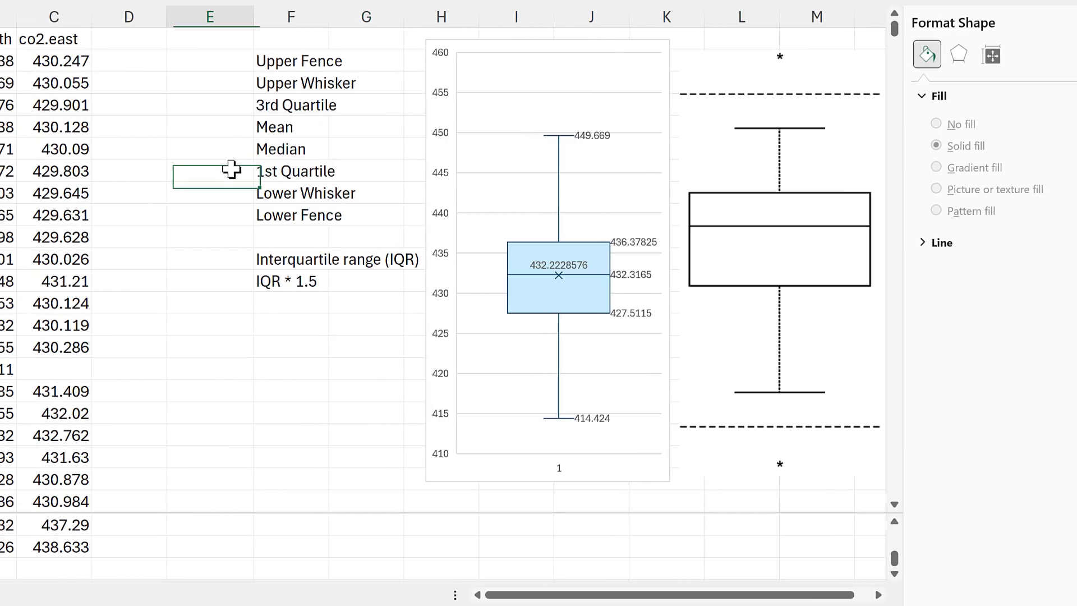
type("=")
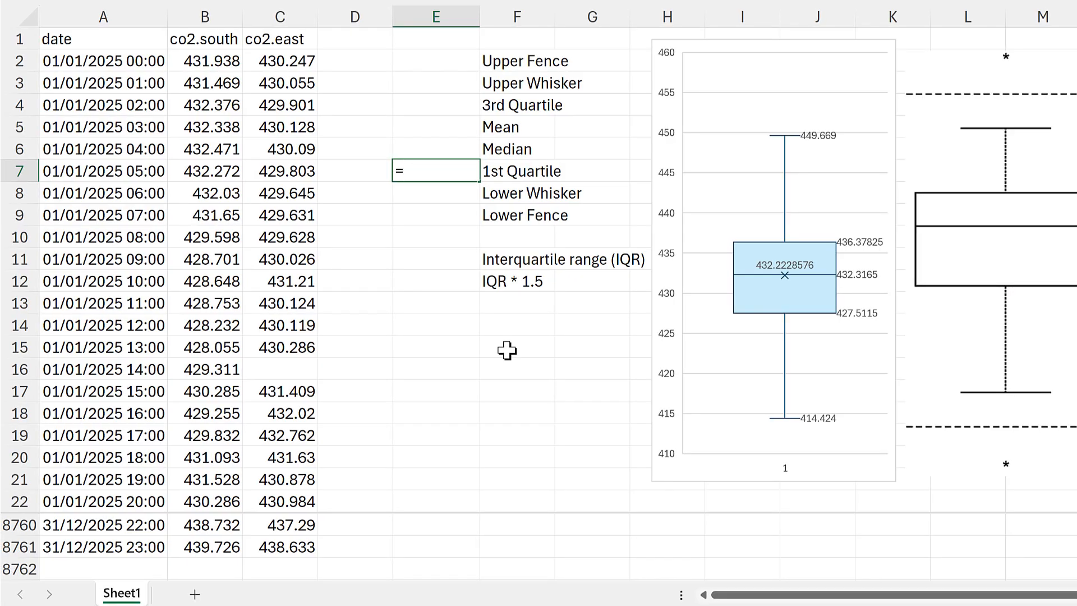
type("qu")
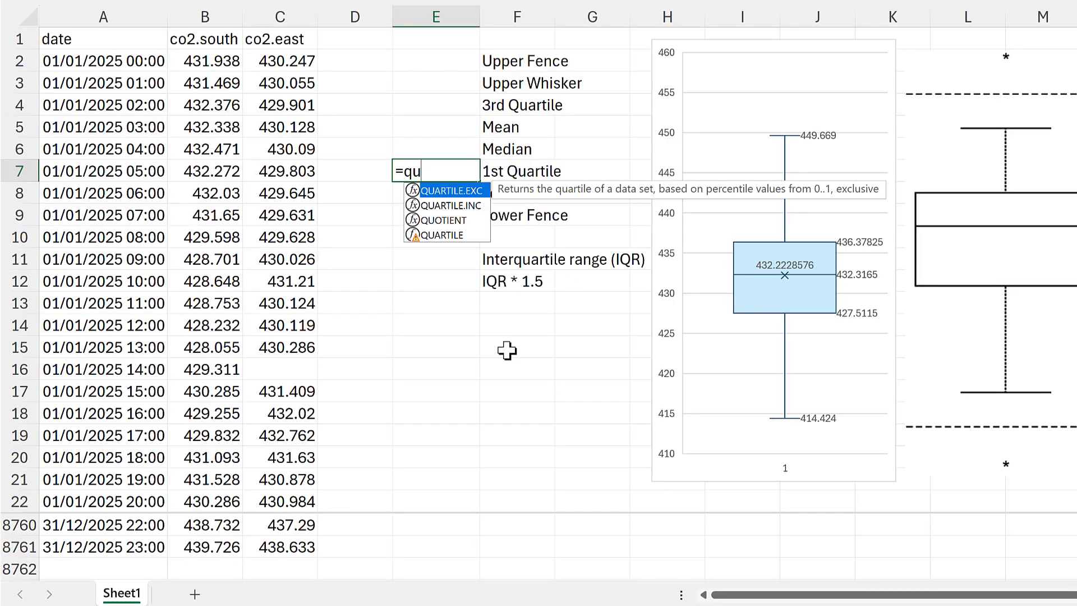
double_click(451, 193)
left_click(213, 61)
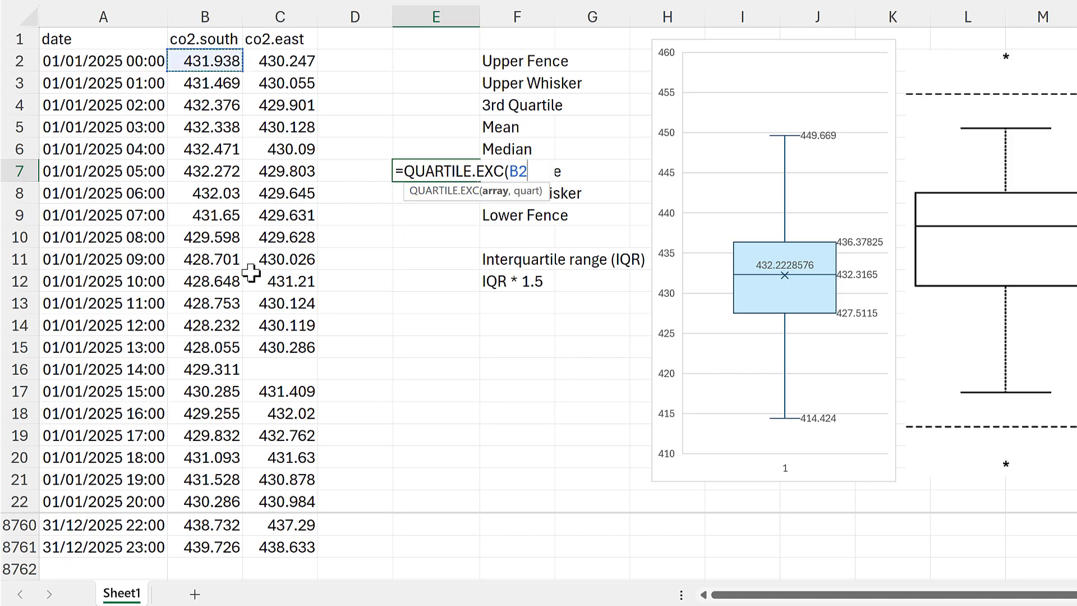
left_click(227, 547, "shift")
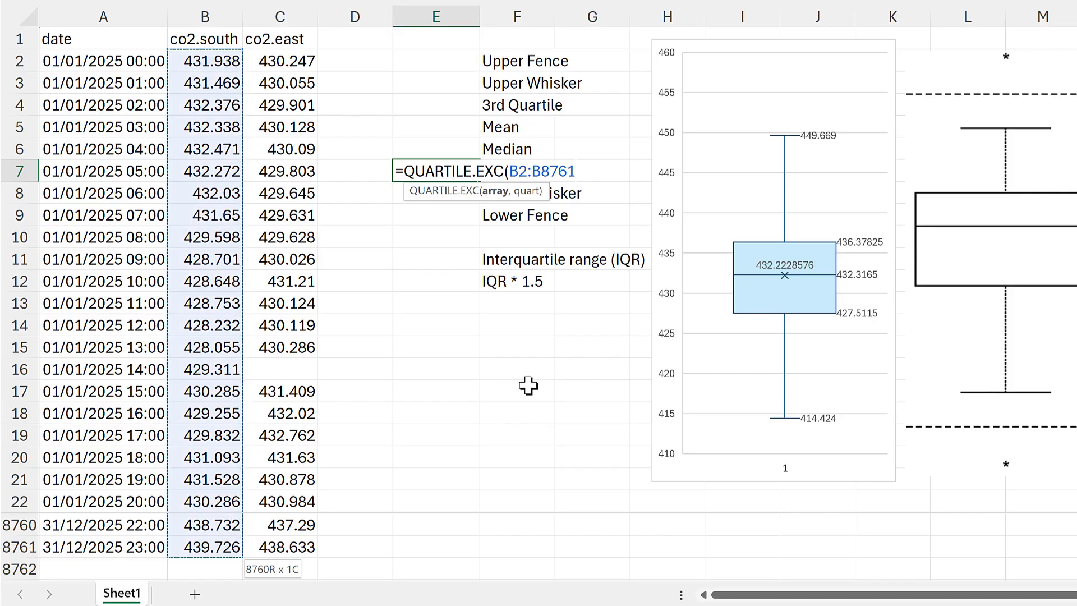
type(",")
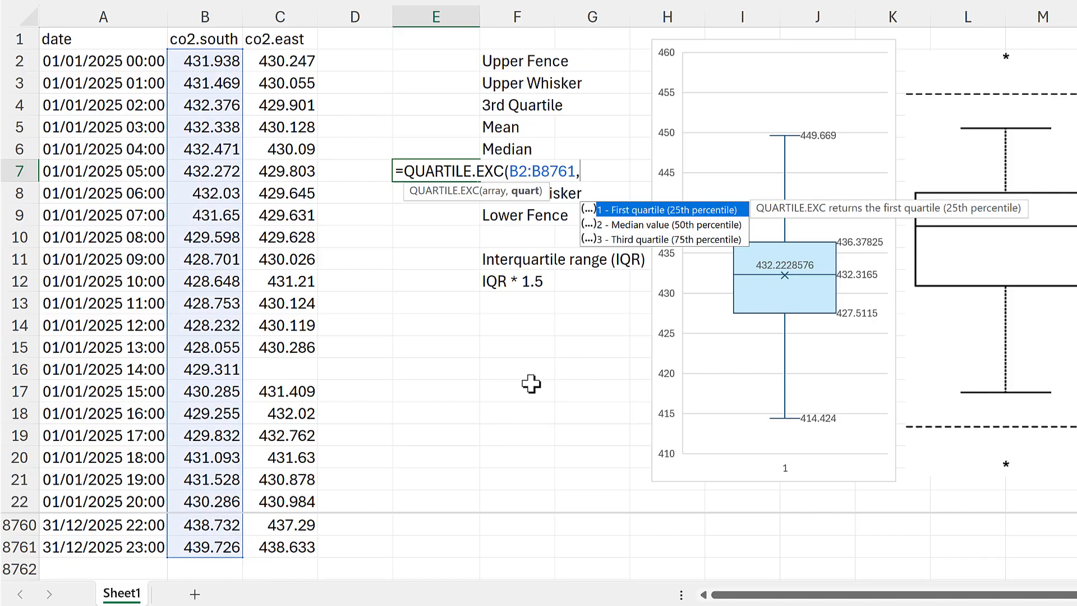
double_click(667, 210)
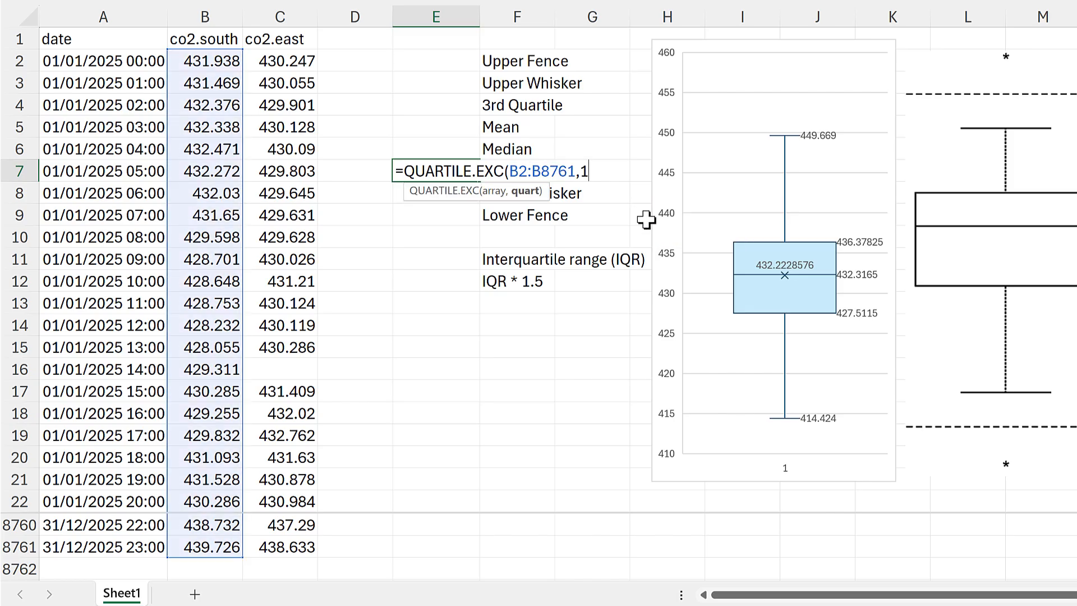
key("Return")
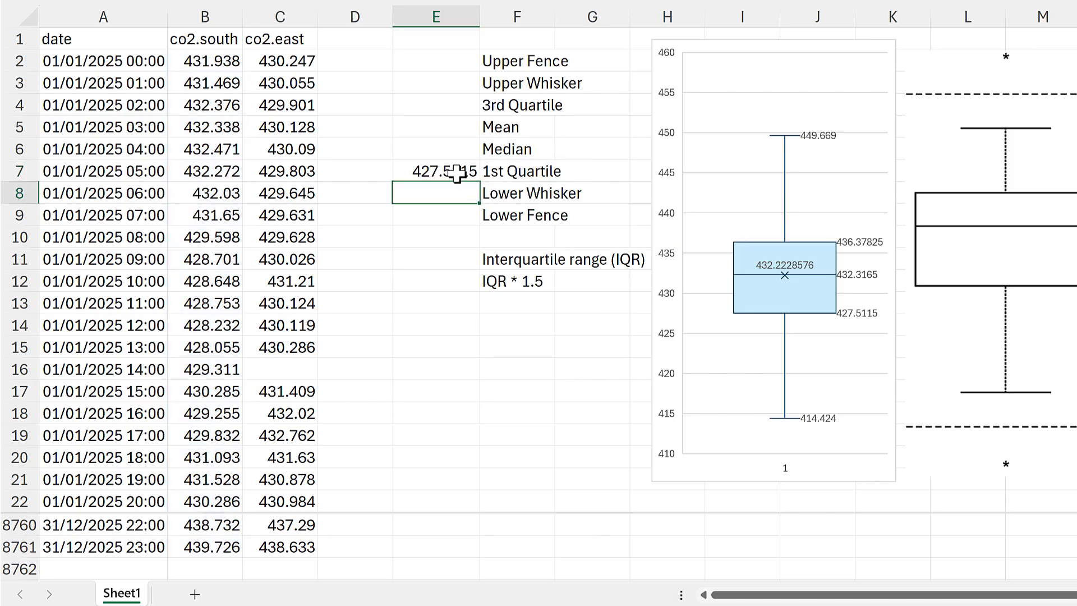
left_click(458, 174)
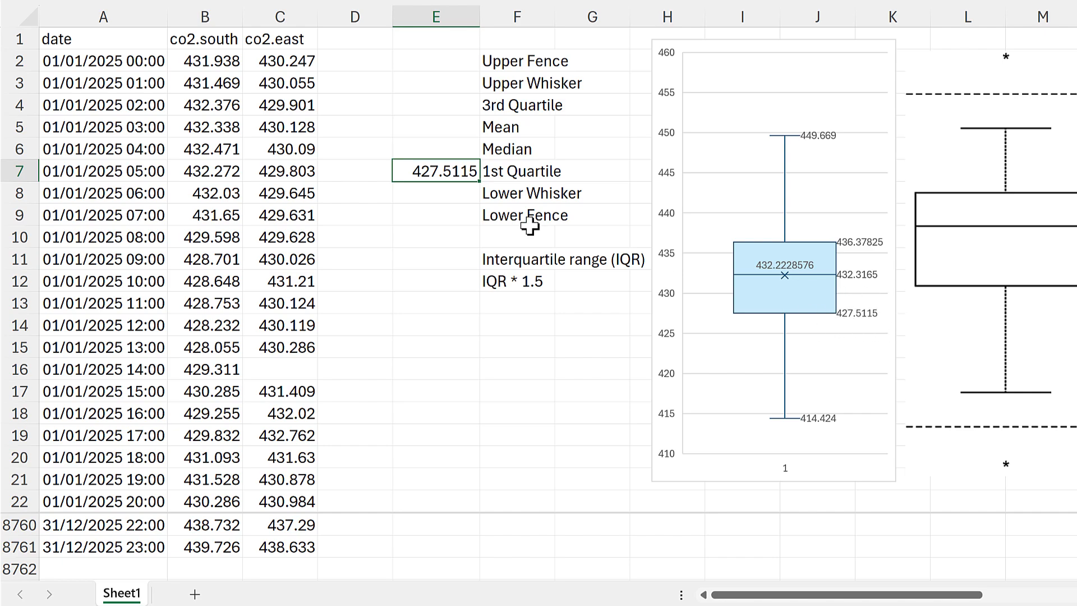
- Calculate the 3rd Quartile of co2.south in E4 with QUARTILE.EXC over B2:B8761 and quart 3
left_click(437, 106)
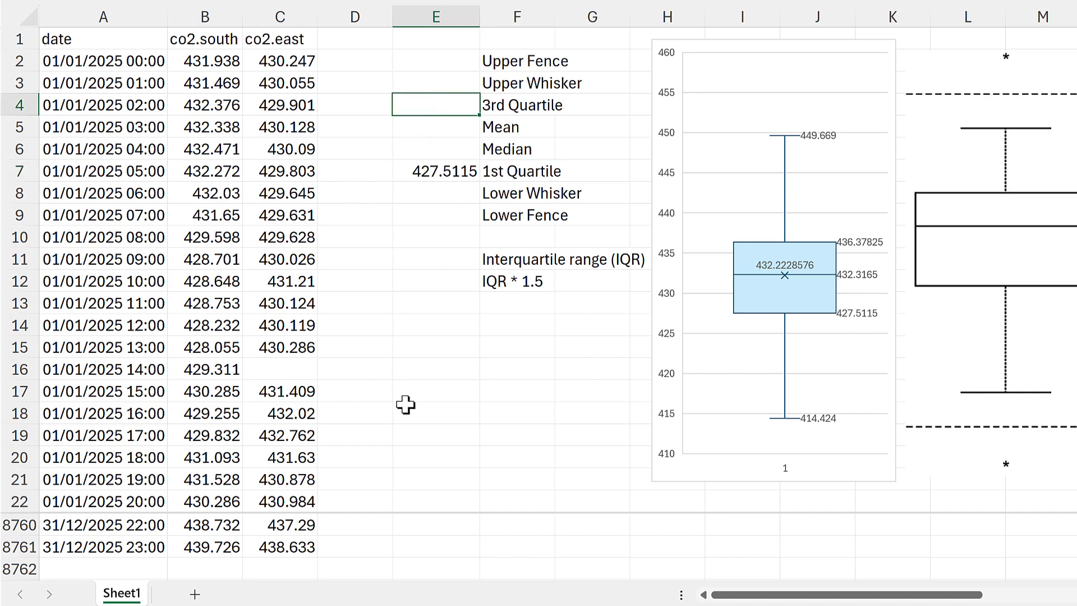
type("=q")
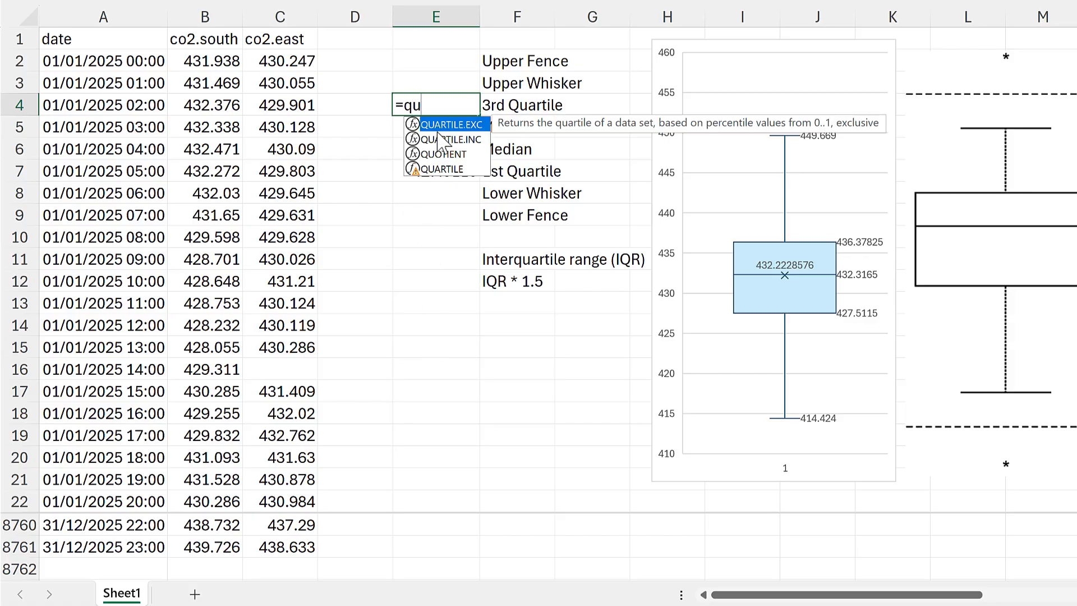
type("u")
double_click(437, 124)
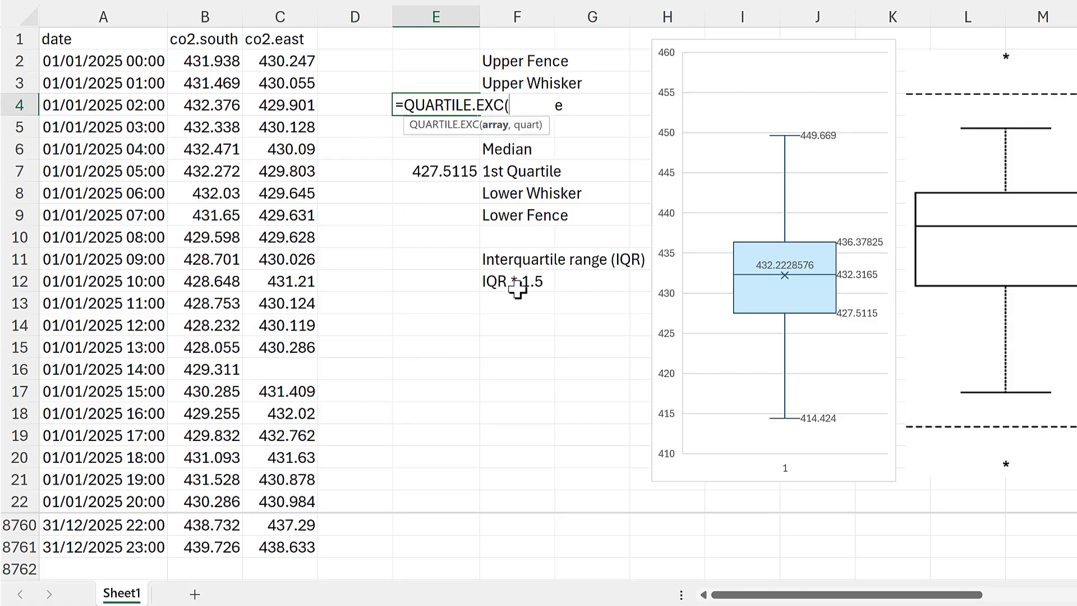
left_click(218, 60)
left_click(200, 547, "shift")
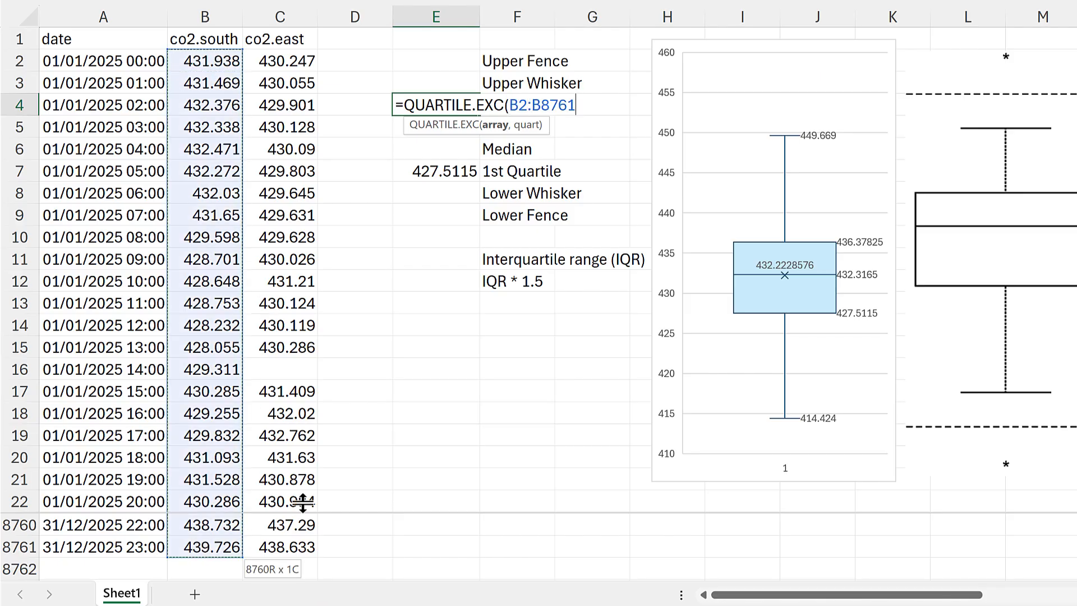
type(",")
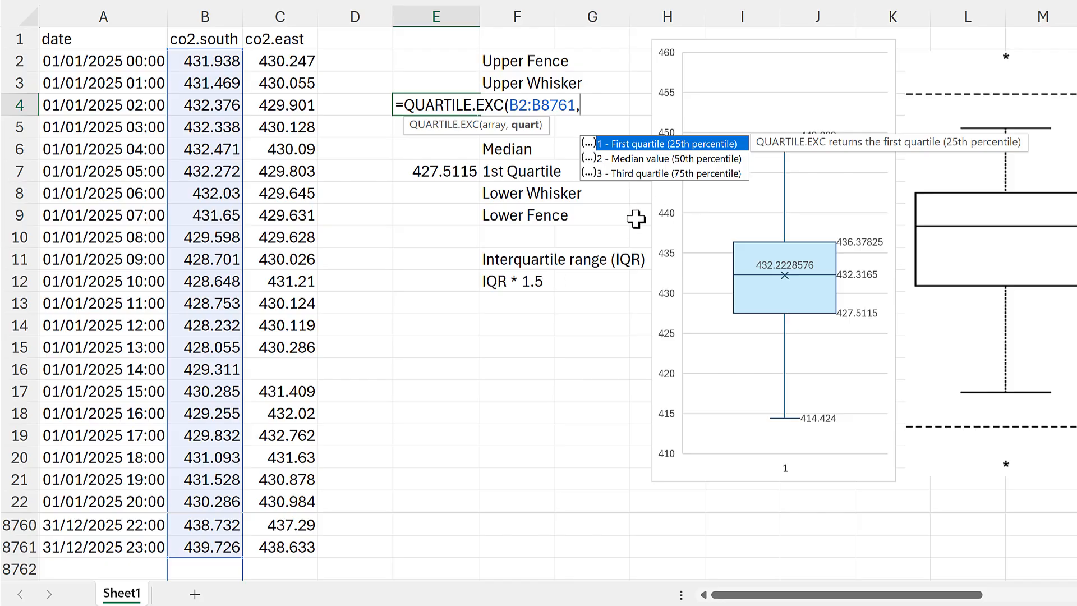
type("3")
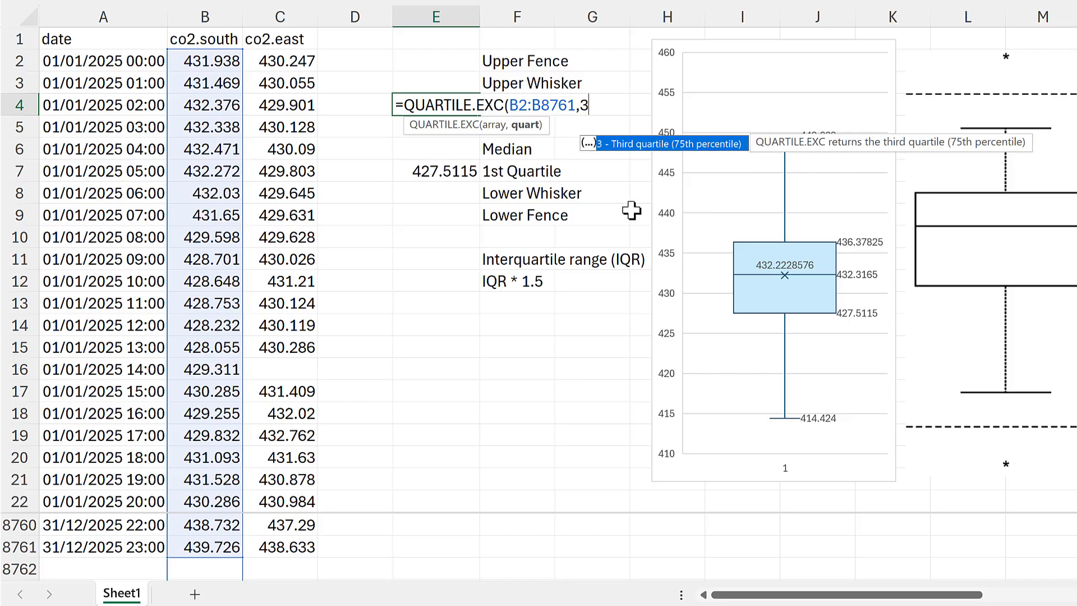
type(")")
key("Return")
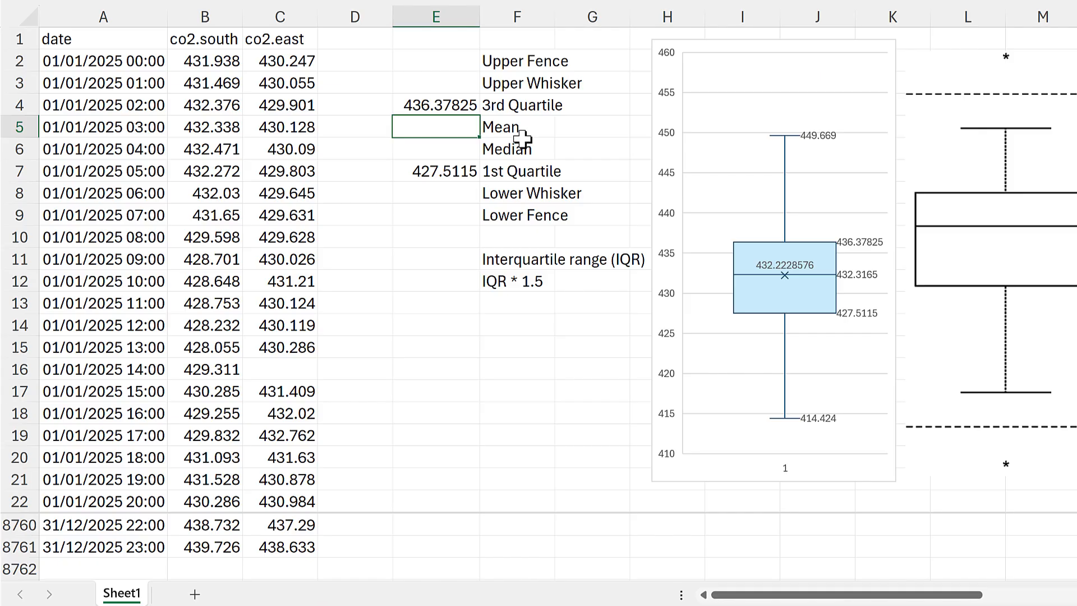
left_click(468, 103)
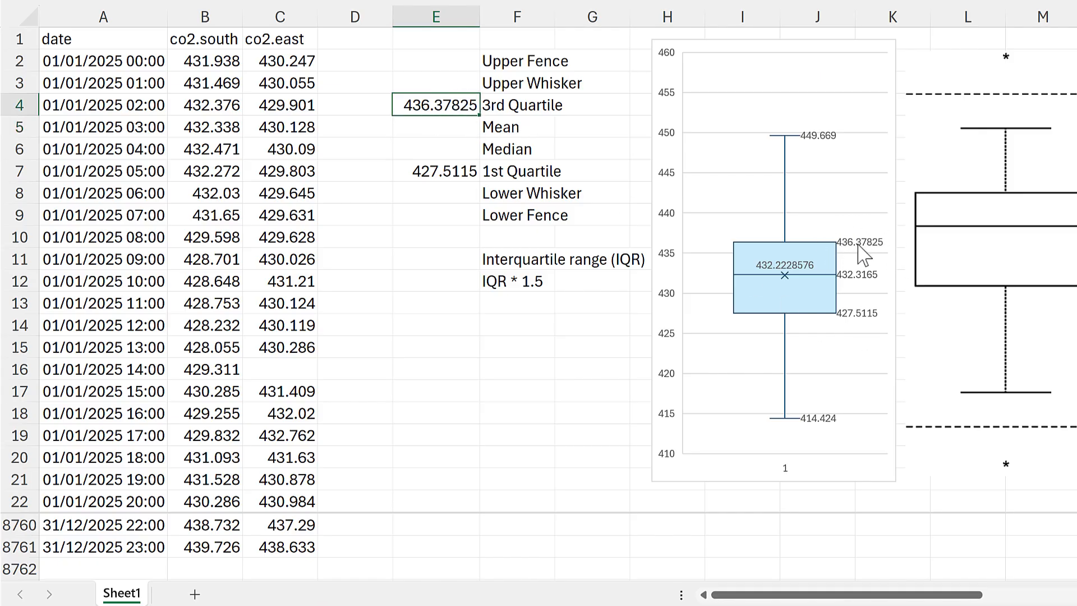
- Calculate the Median of co2.south in E6 with the MEDIAN function over B2:B8761
left_click(446, 153)
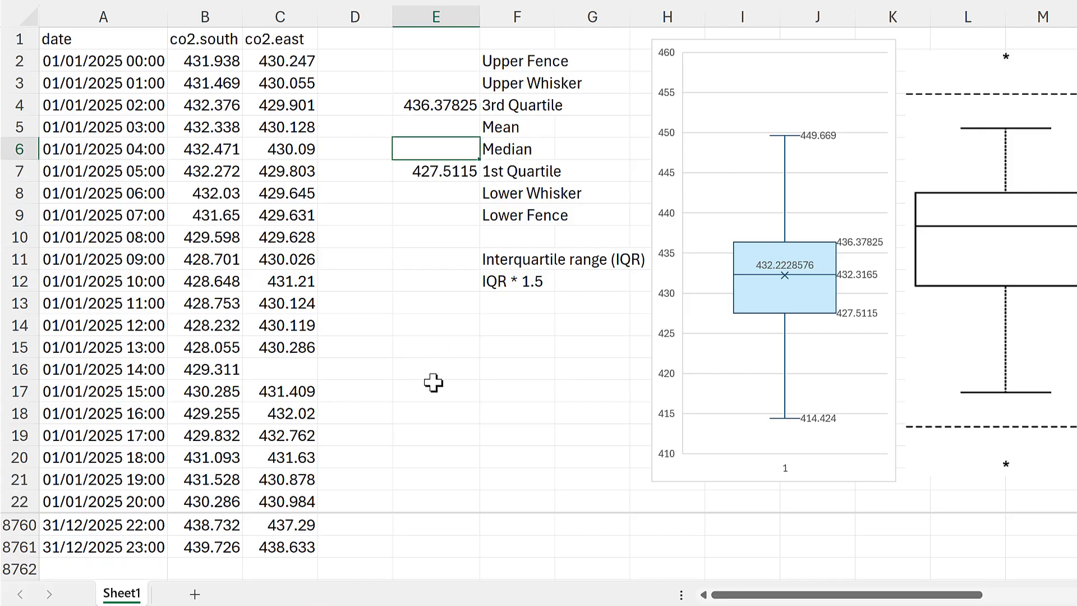
type("=med")
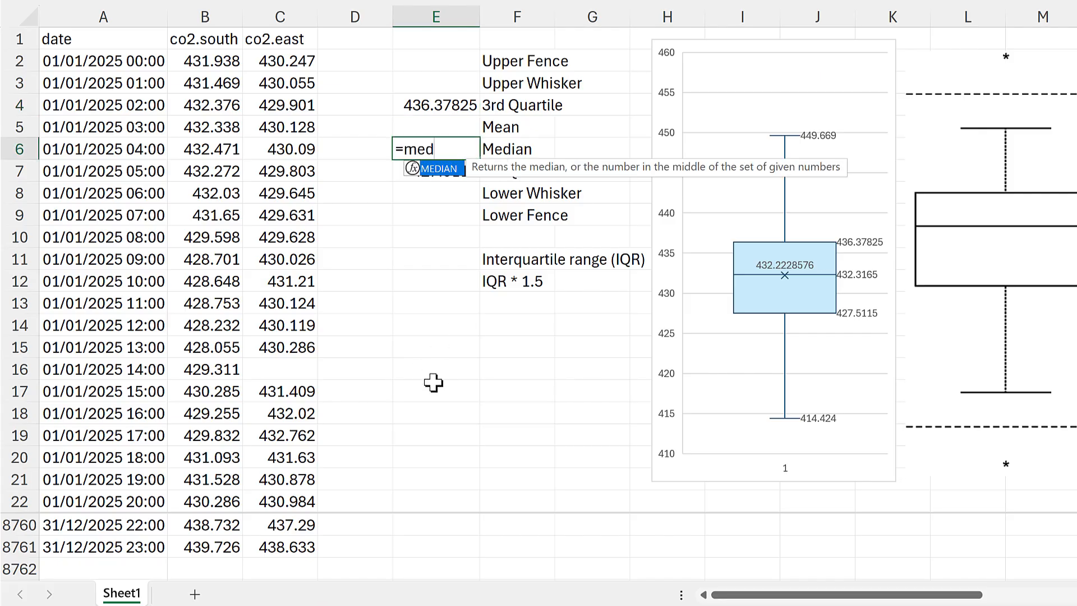
key("Tab")
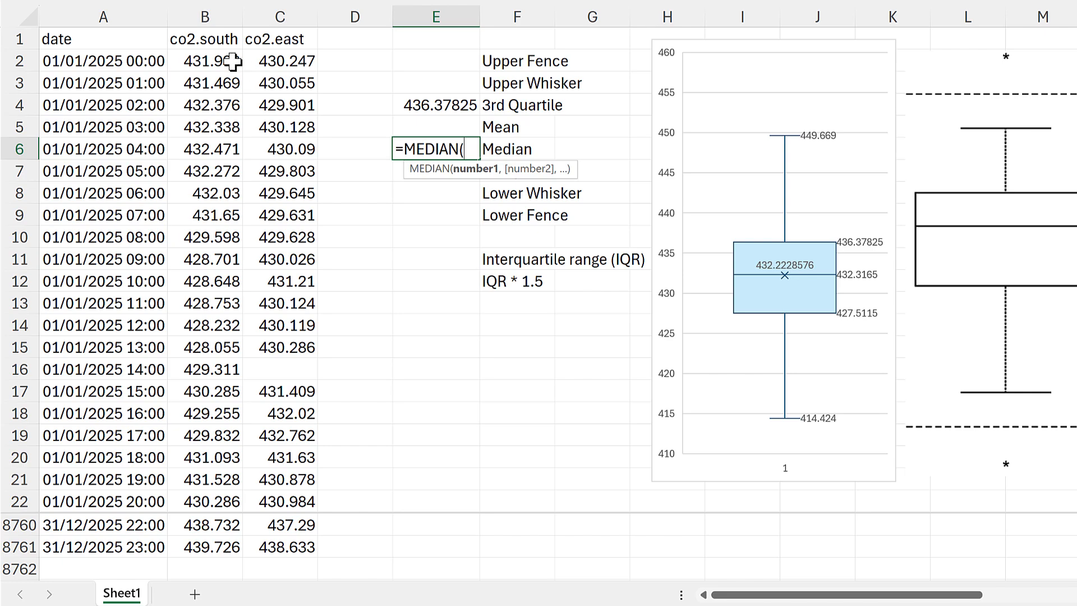
left_click(209, 61)
left_click(227, 548, "shift")
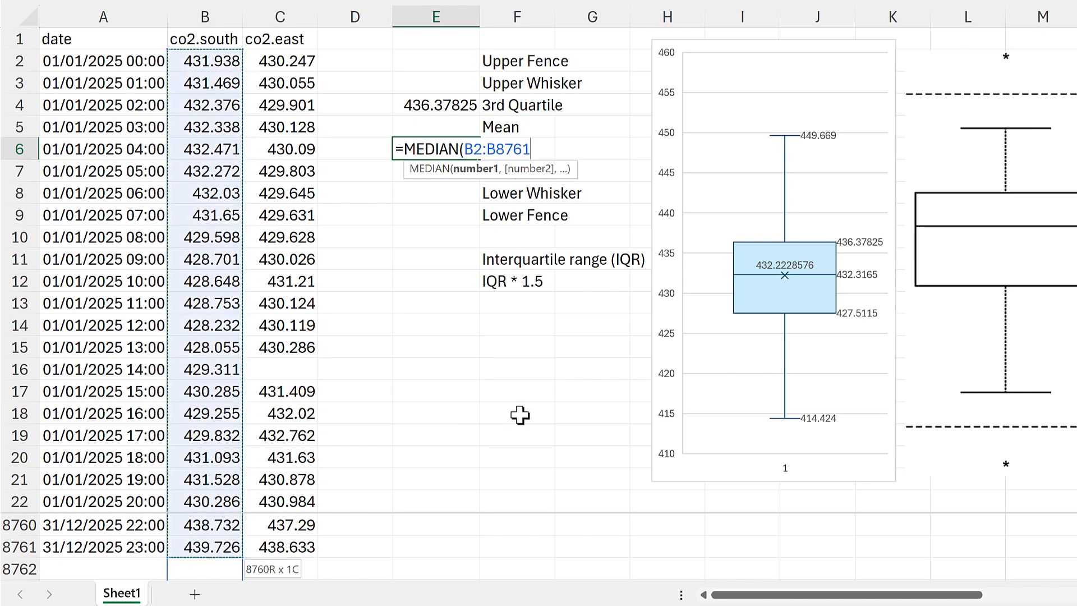
key("Return")
left_click(439, 148)
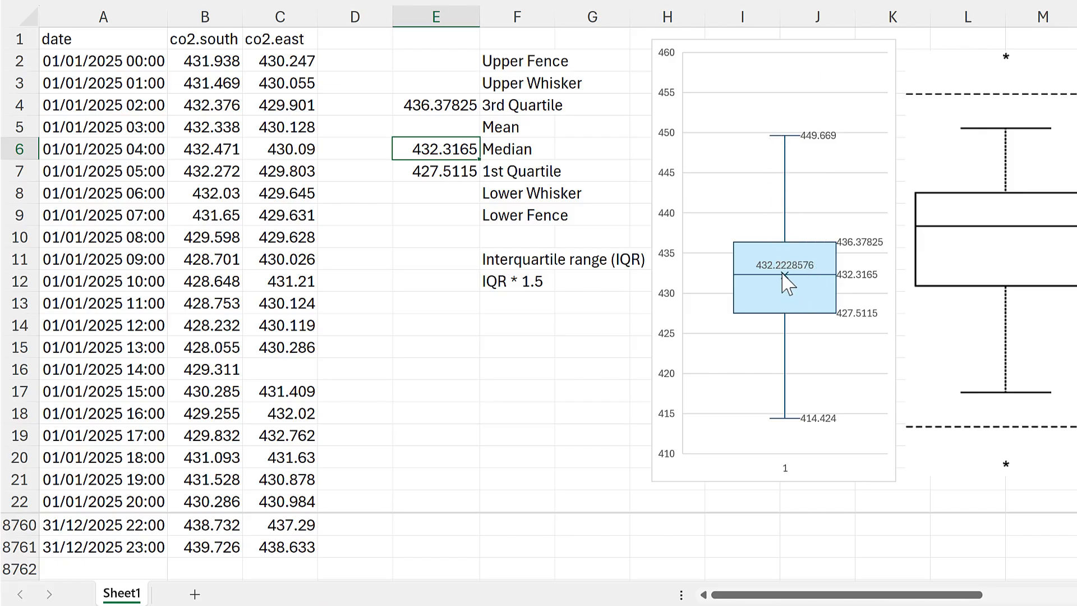
- Calculate the Mean of co2.south in E5 with the AVERAGE function over B2:B8761
mouse_move(787, 276)
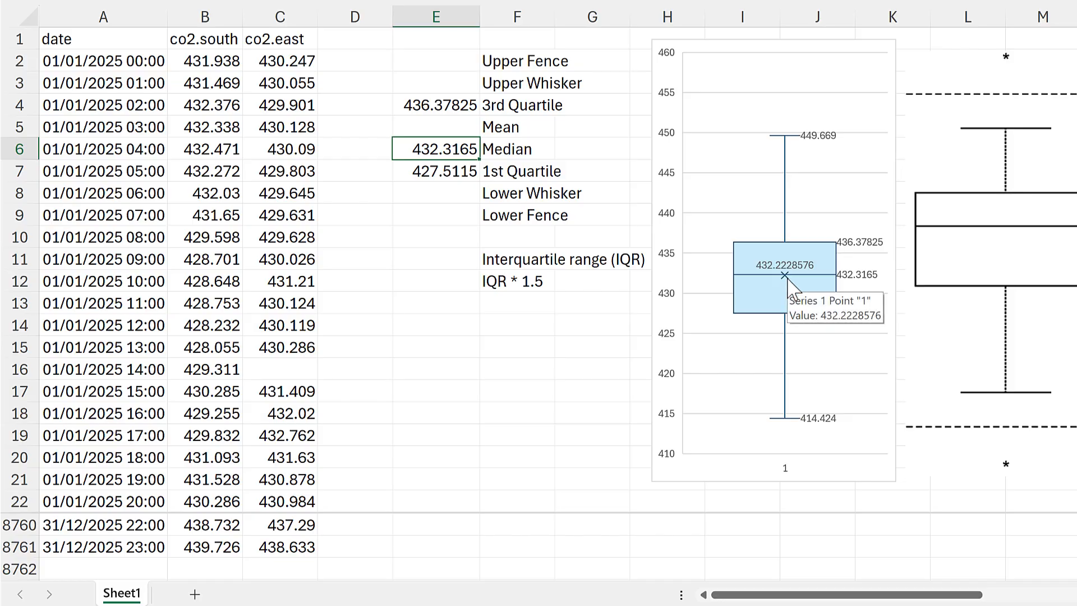
left_click(425, 126)
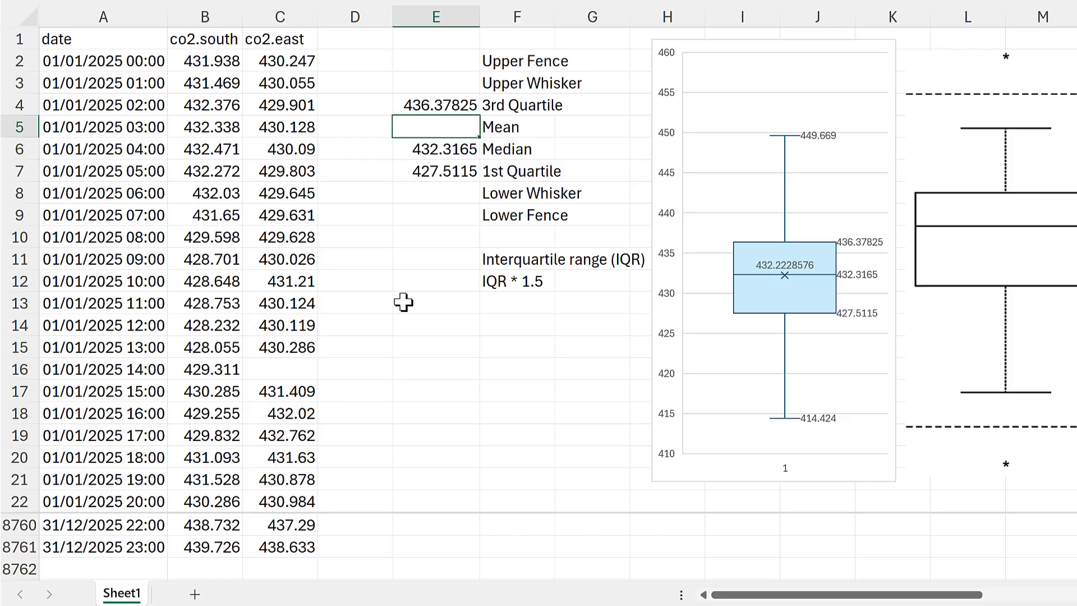
type("=av")
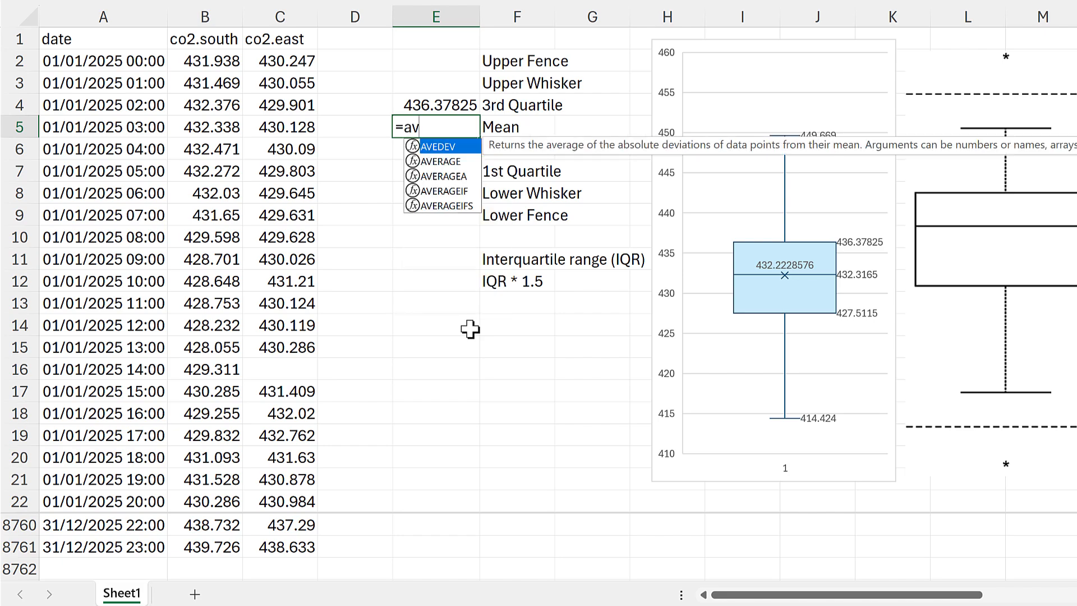
type("erage")
key("Tab")
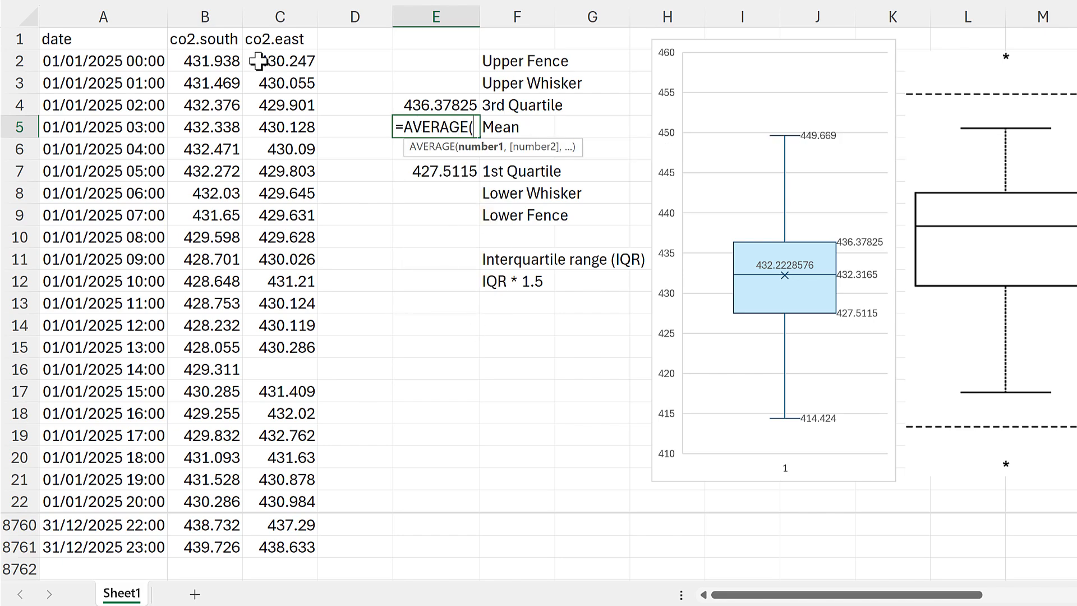
left_click(227, 60)
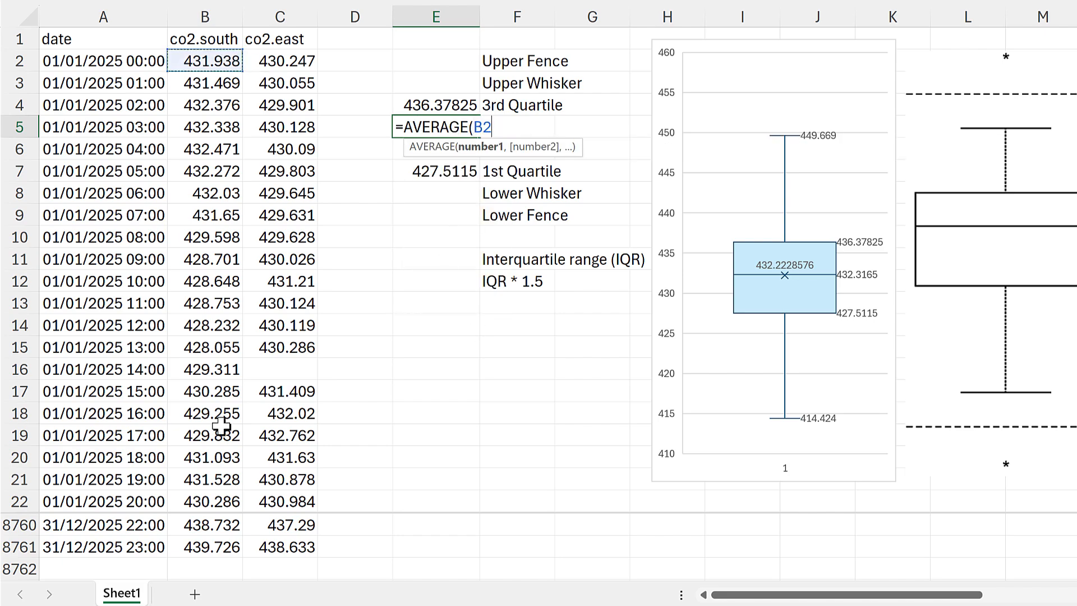
left_click(194, 547, "shift")
key("Return")
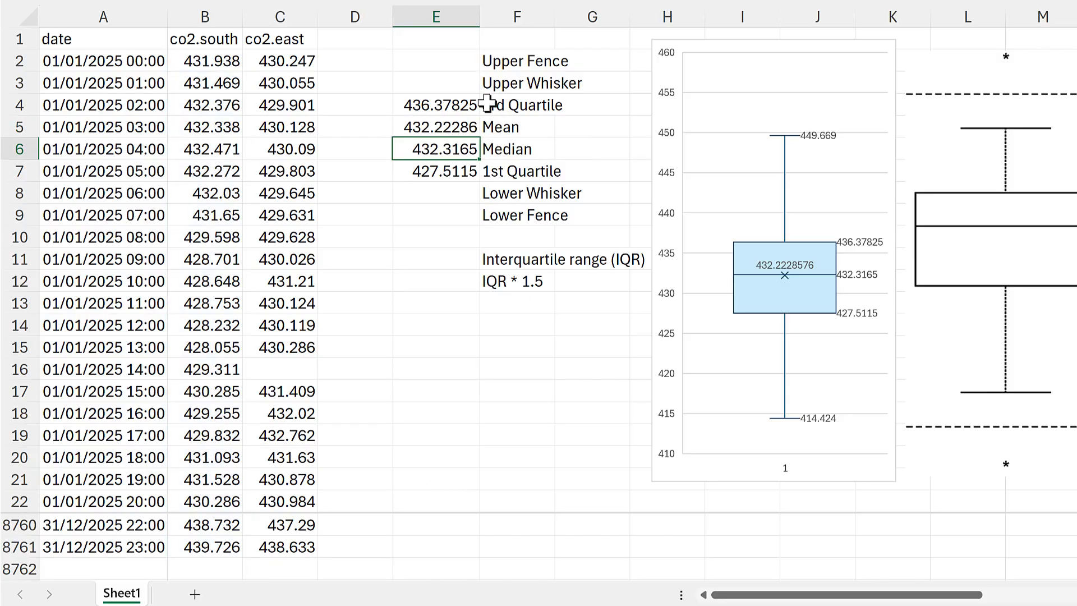
left_click(455, 122)
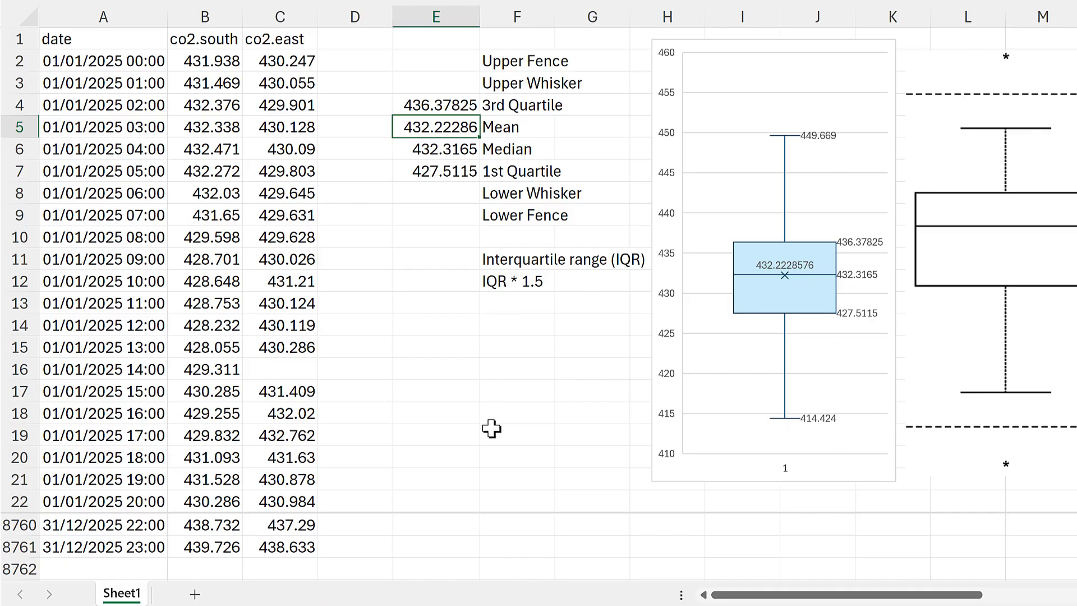
- Calculate the Interquartile range in E11 by subtracting the 1st Quartile from the 3rd Quartile with =E4-E7
left_click(449, 263)
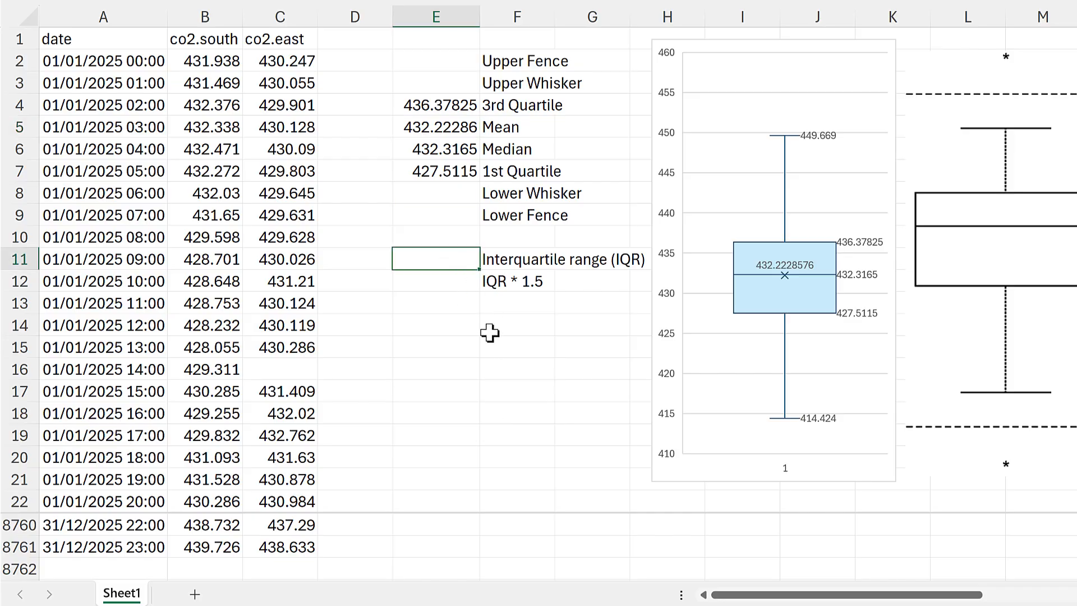
type("=")
left_click(451, 108)
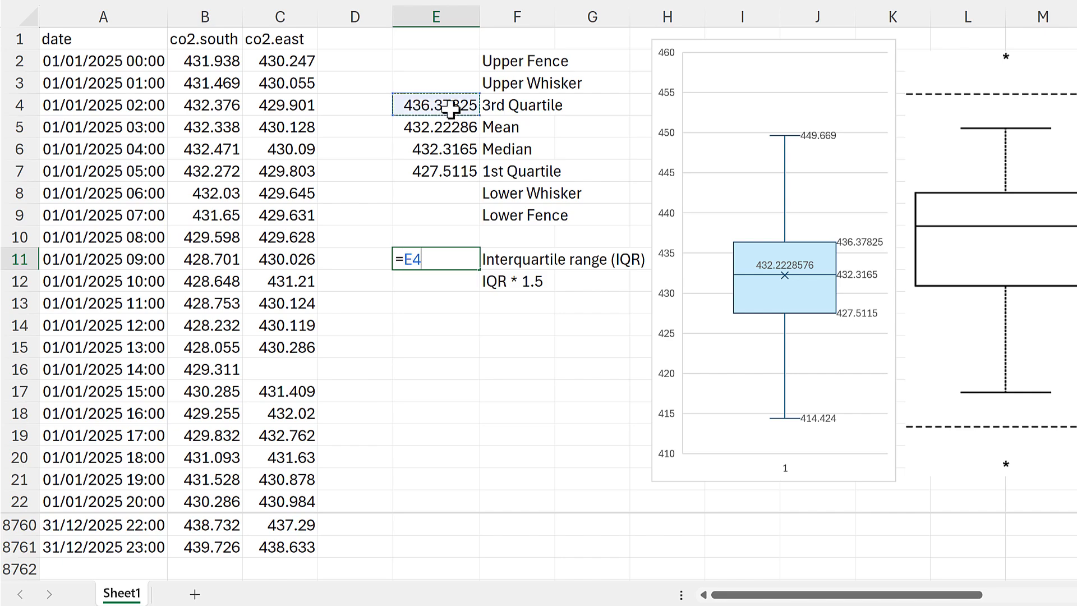
type("-")
left_click(469, 171)
key("Return")
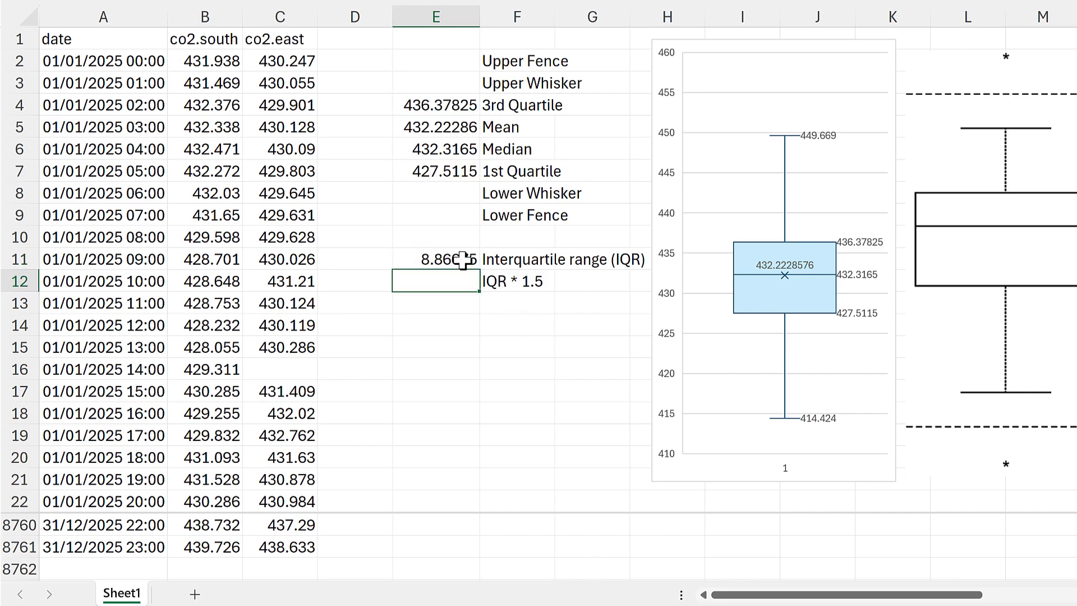
left_click(474, 261)
- Calculate IQR * 1.5 in E12 with the formula =E11*1.5
key("Down")
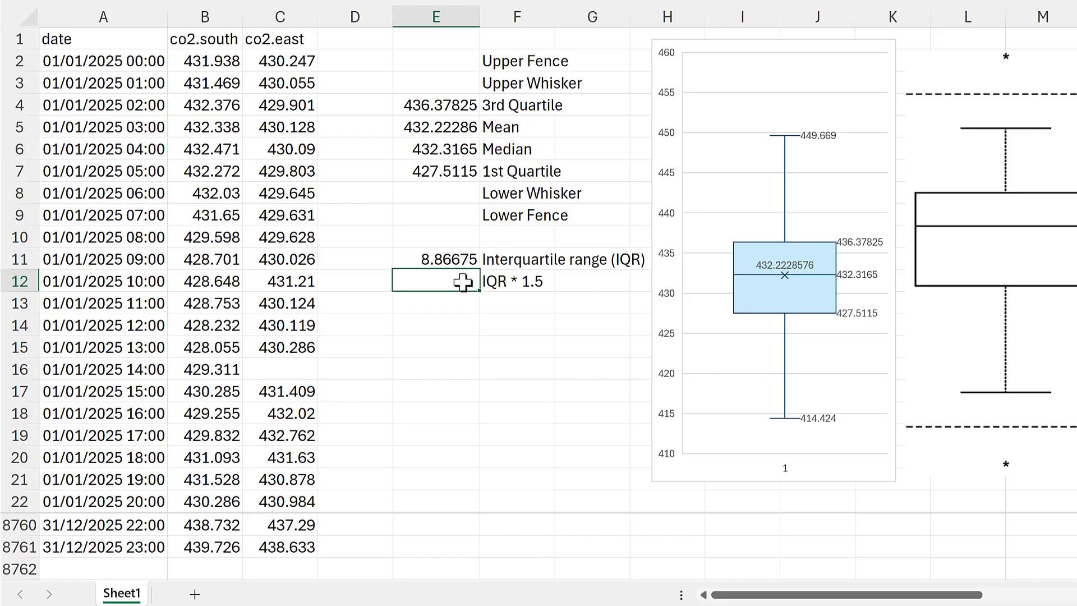
type("=")
left_click(449, 259)
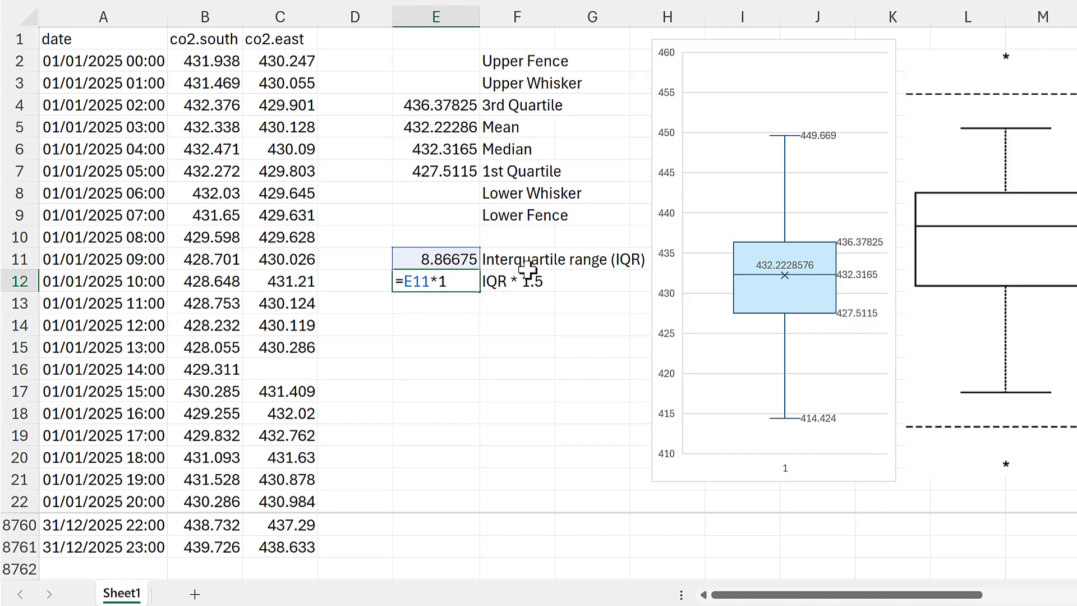
key("Return")
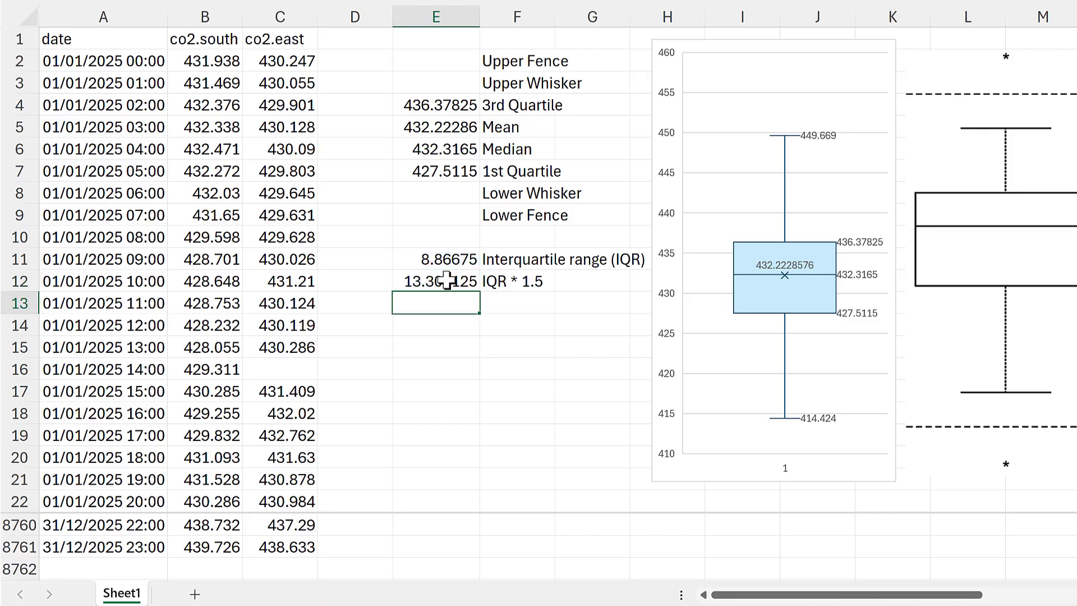
- Calculate the Upper Fence in E2 by adding IQR * 1.5 to the 3rd Quartile with =E4+E12
left_click(440, 58)
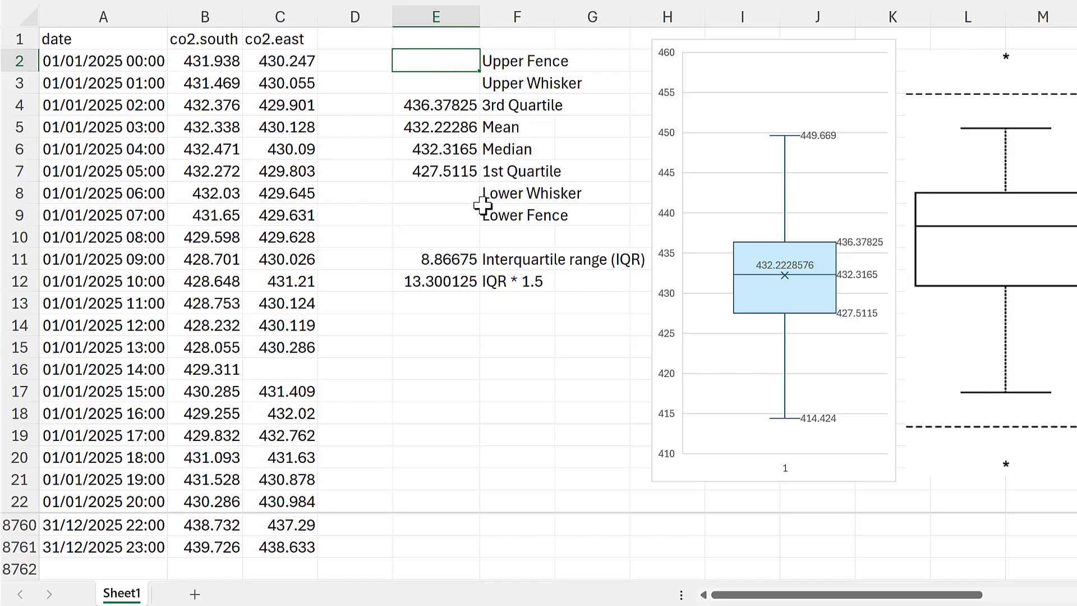
left_click(441, 101)
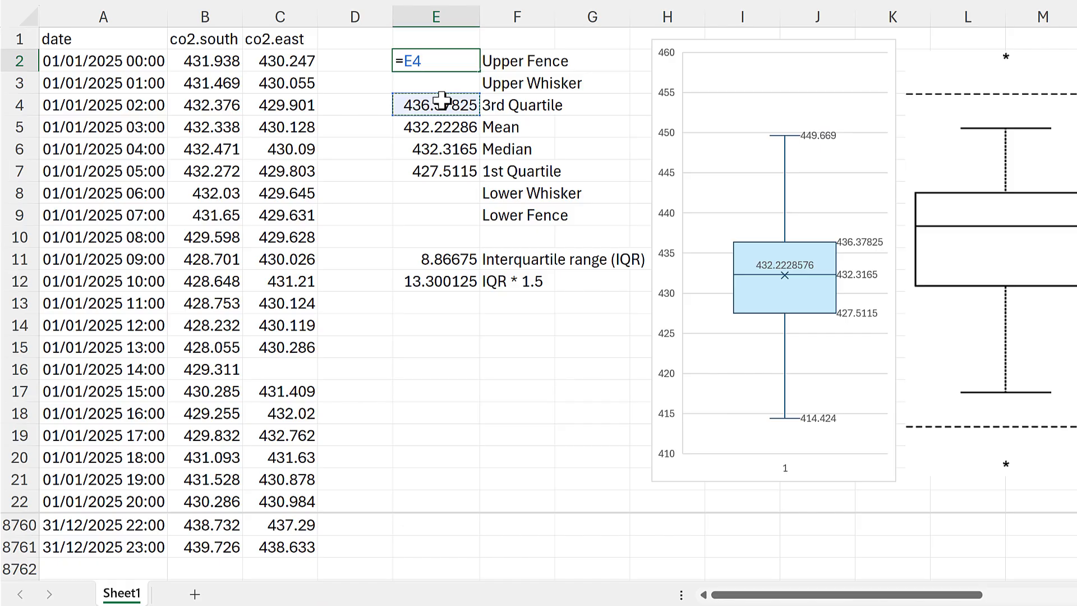
left_click(436, 276)
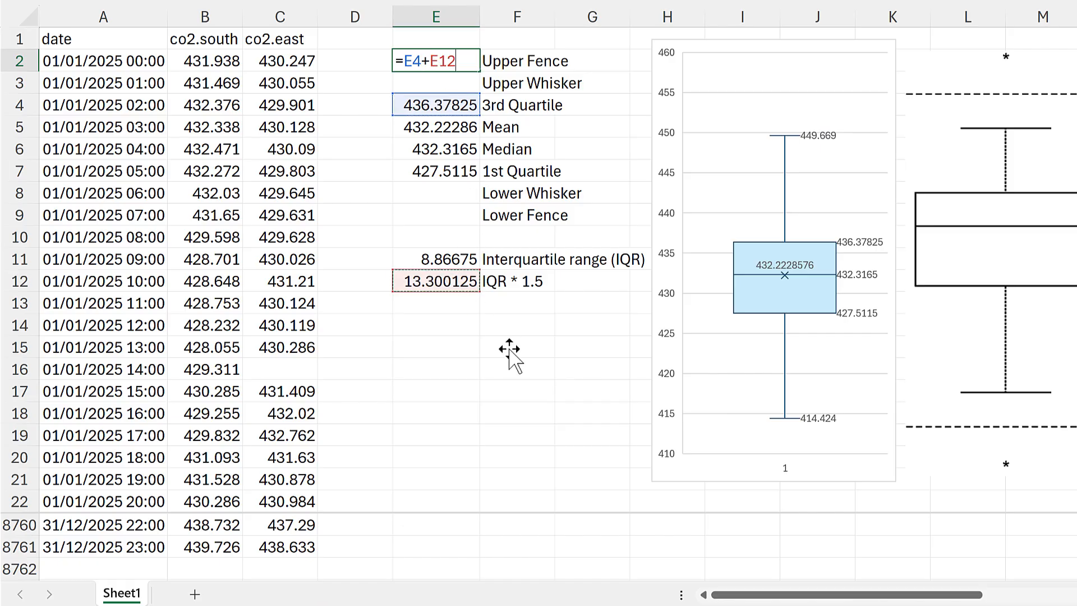
key("Return")
- Calculate the Lower Fence in E9 by subtracting IQR * 1.5 from the 1st Quartile with =E7-E12
left_click(441, 216)
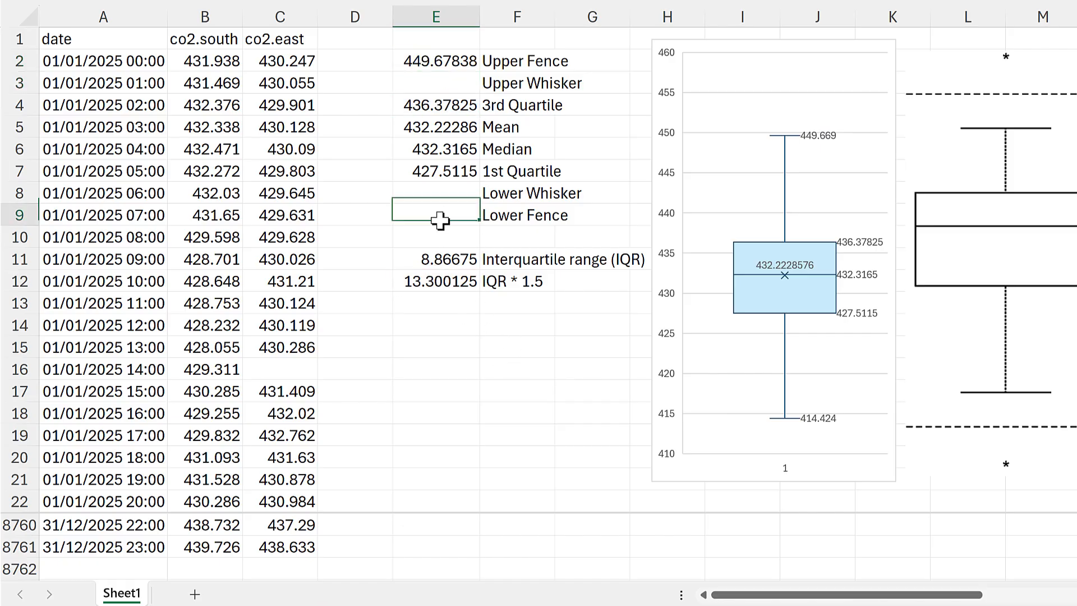
type("=")
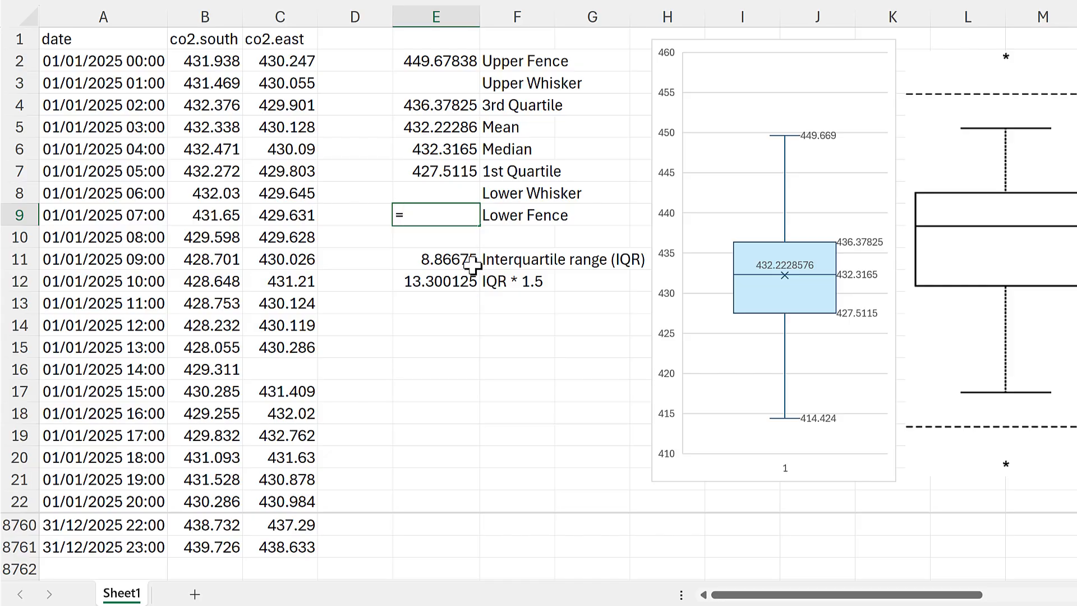
left_click(452, 170)
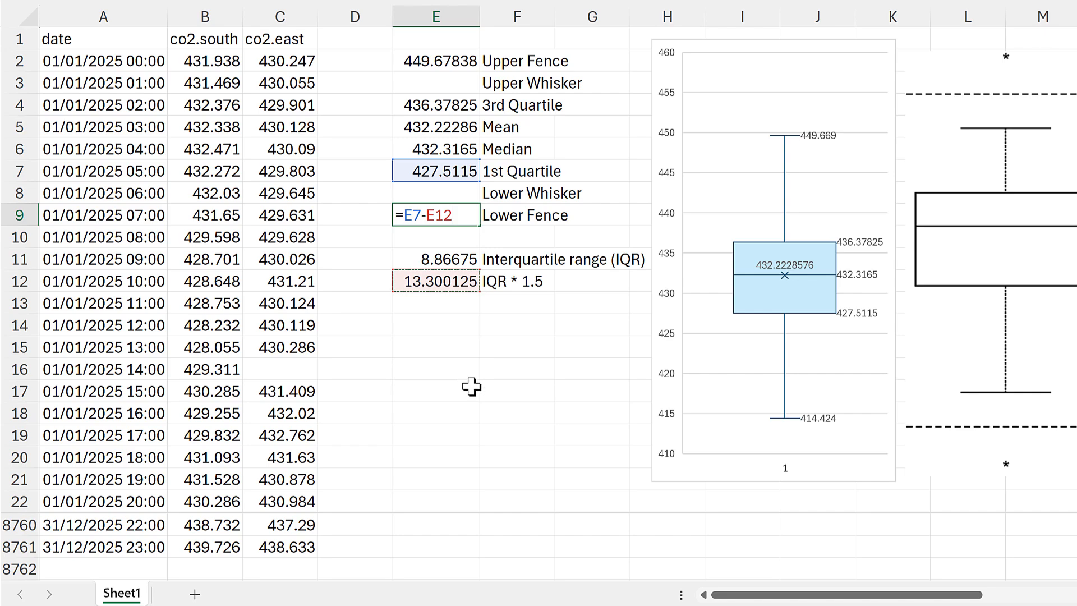
key("Return")
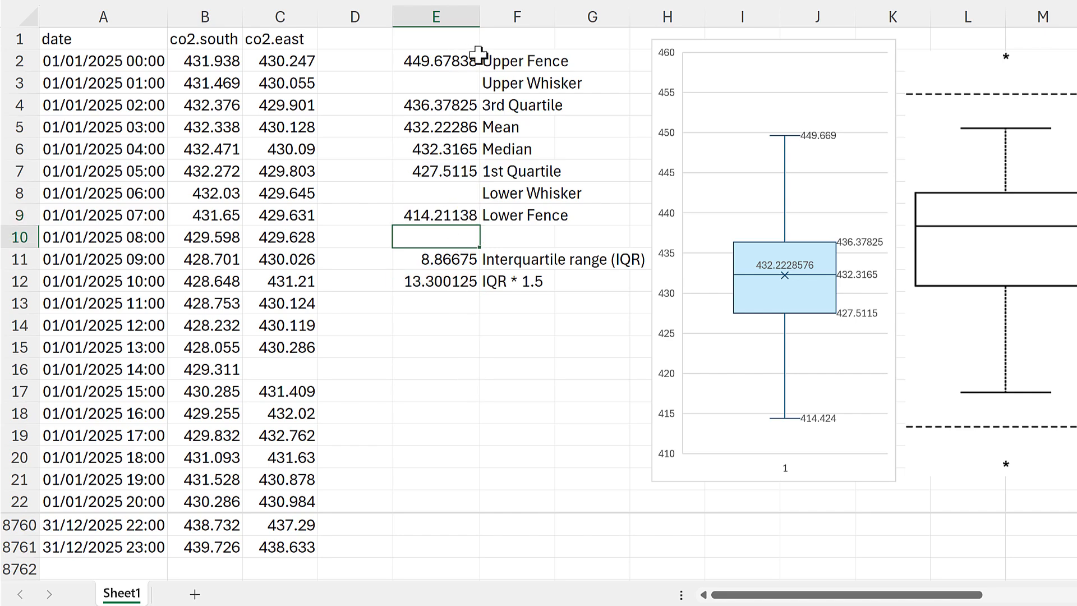
left_click_drag(478, 54, 495, 59)
left_click_drag(476, 215, 495, 218)
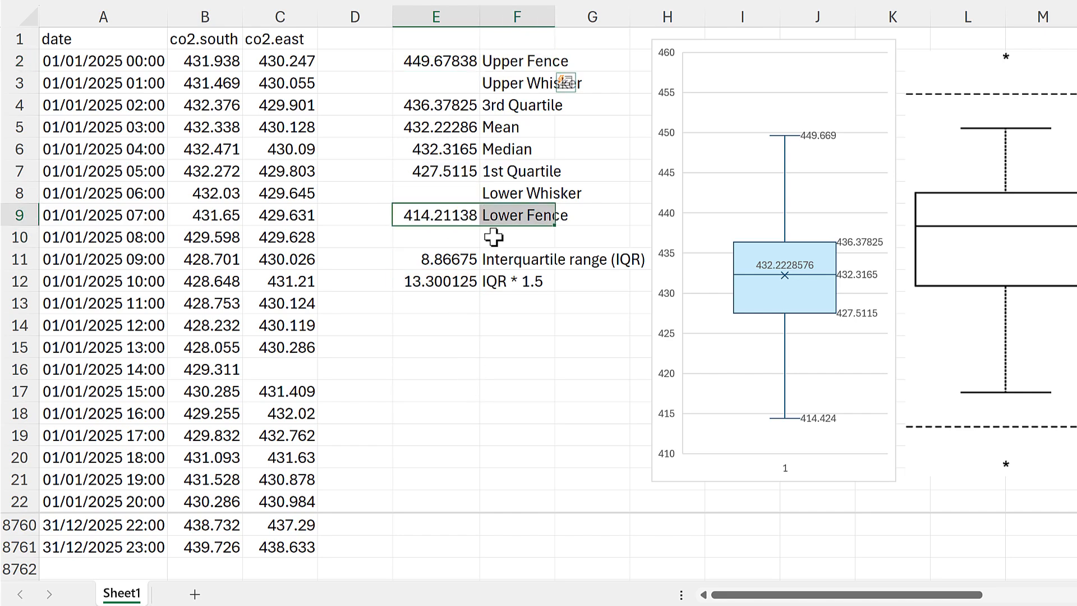
left_click(510, 325)
key("Delete")
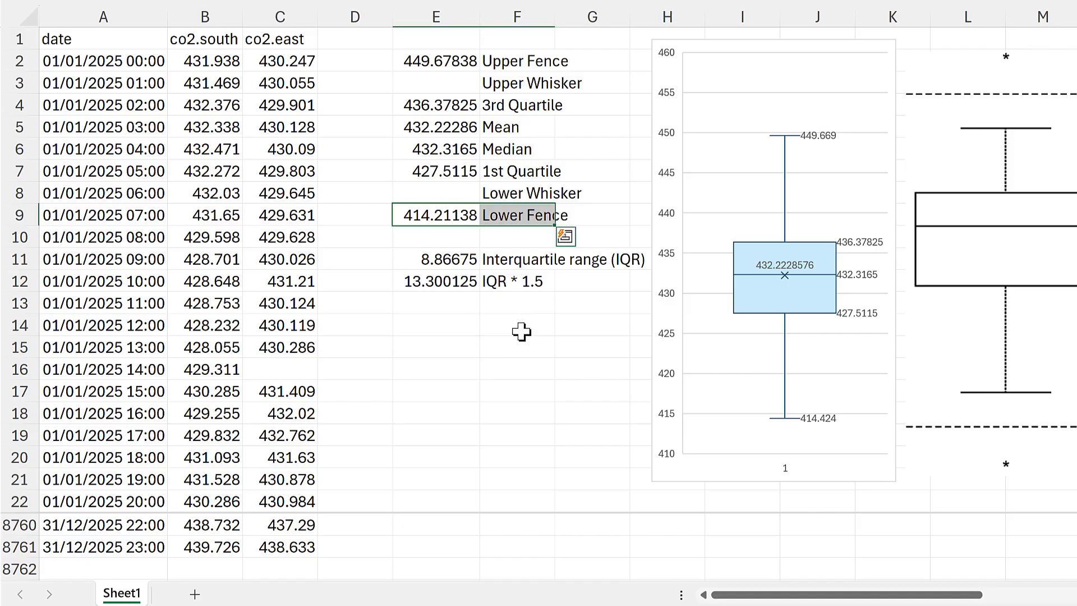
left_click(523, 327)
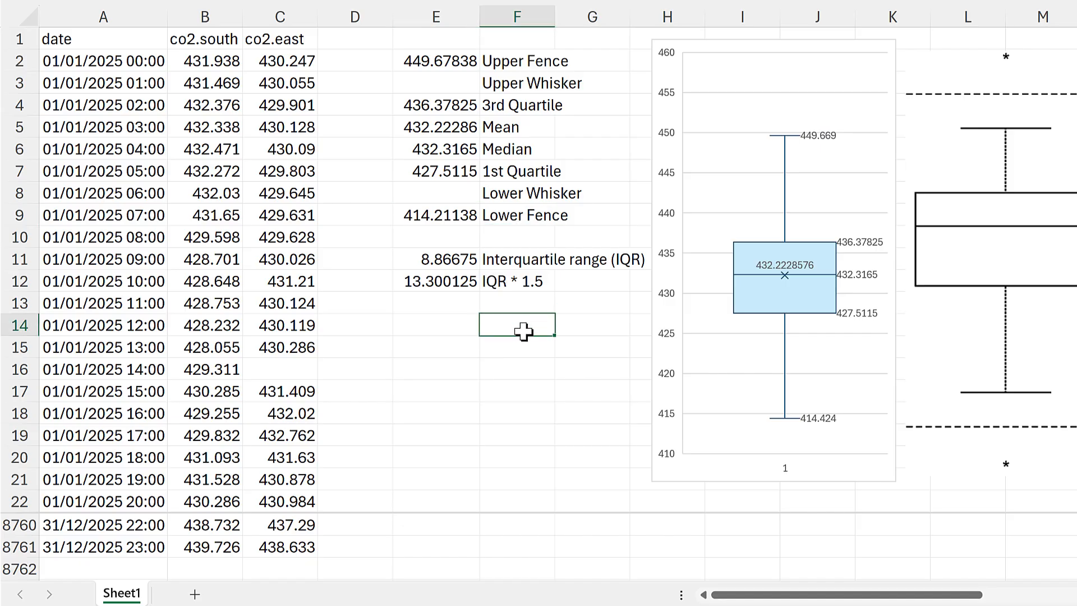
left_click(465, 61)
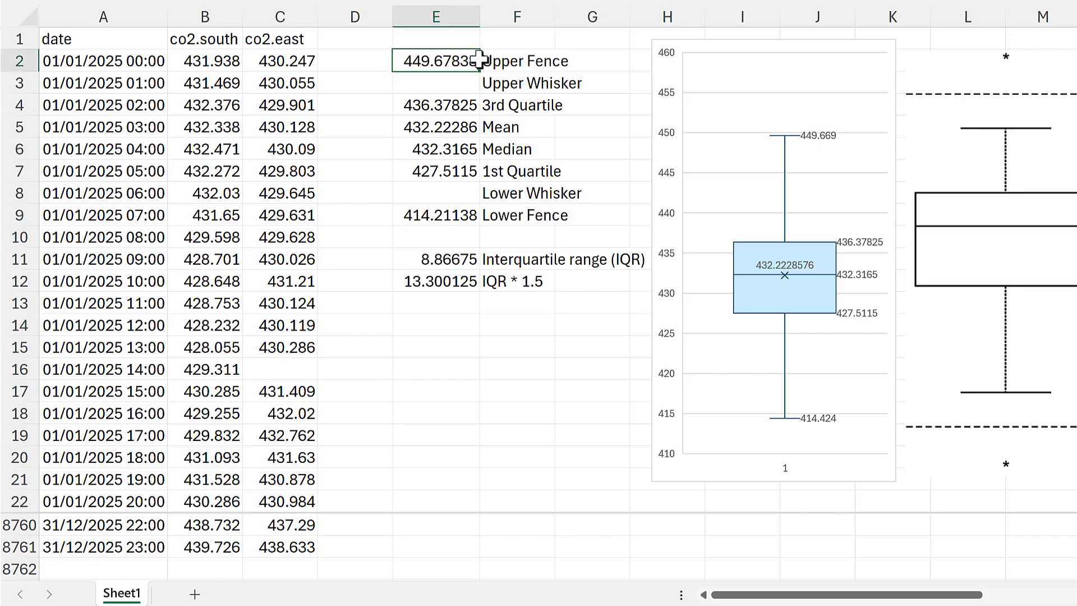
left_click(457, 211)
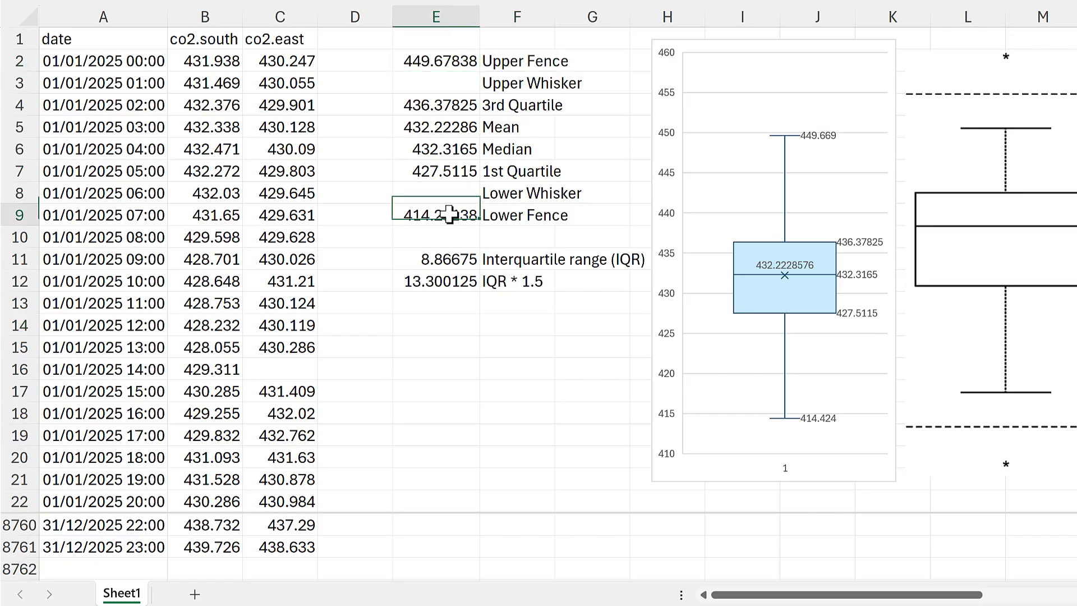
left_click(498, 333)
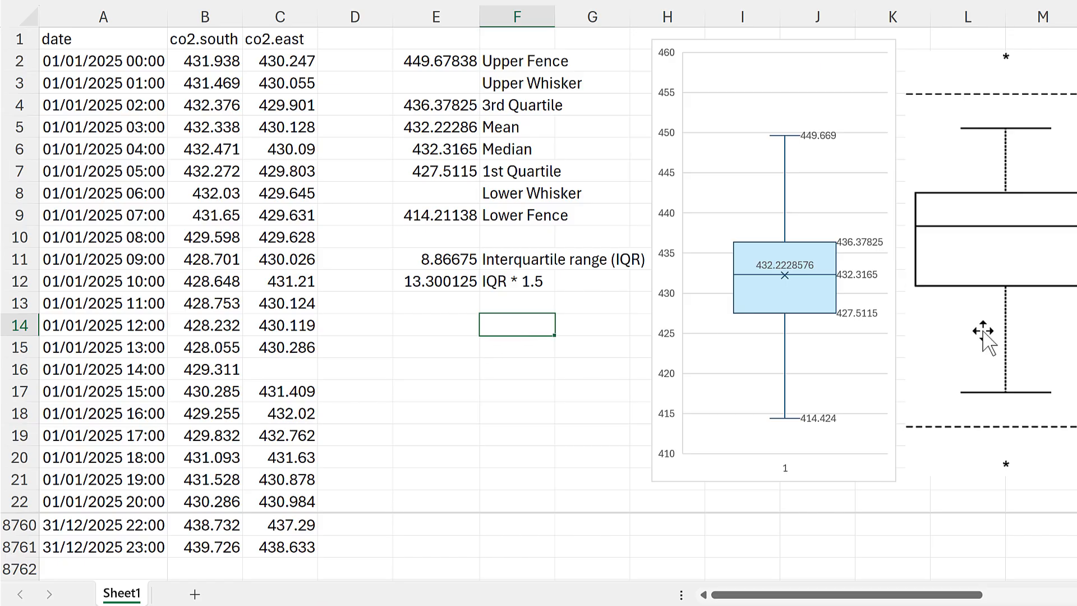
- Enter the chart's whisker values: 414.424 as the Lower Whisker in E8 and 449.669 as the Upper Whisker in E3
mouse_move(805, 141)
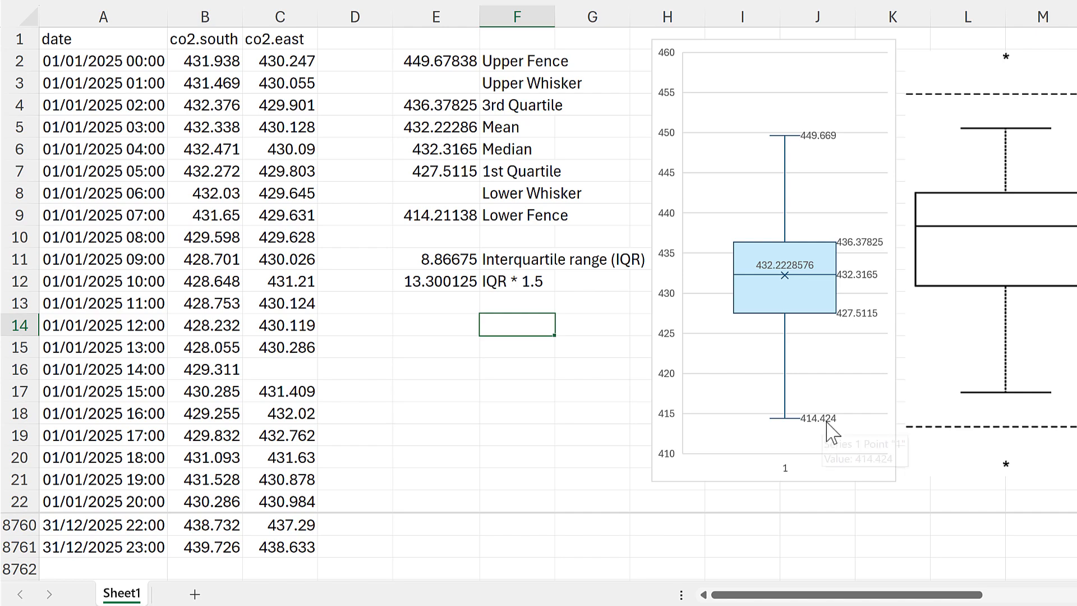
mouse_move(827, 421)
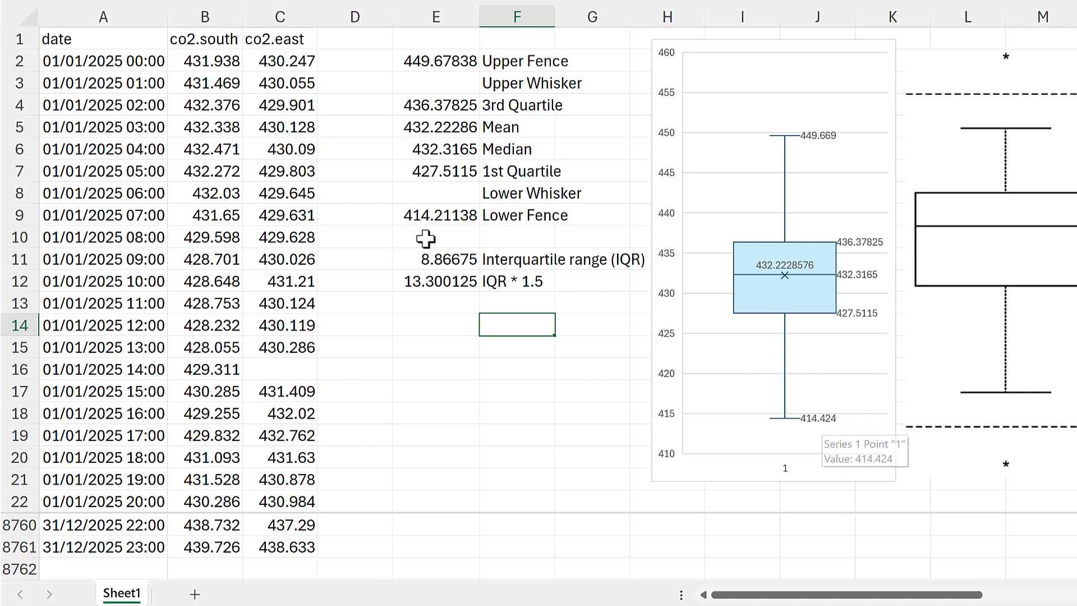
left_click(429, 194)
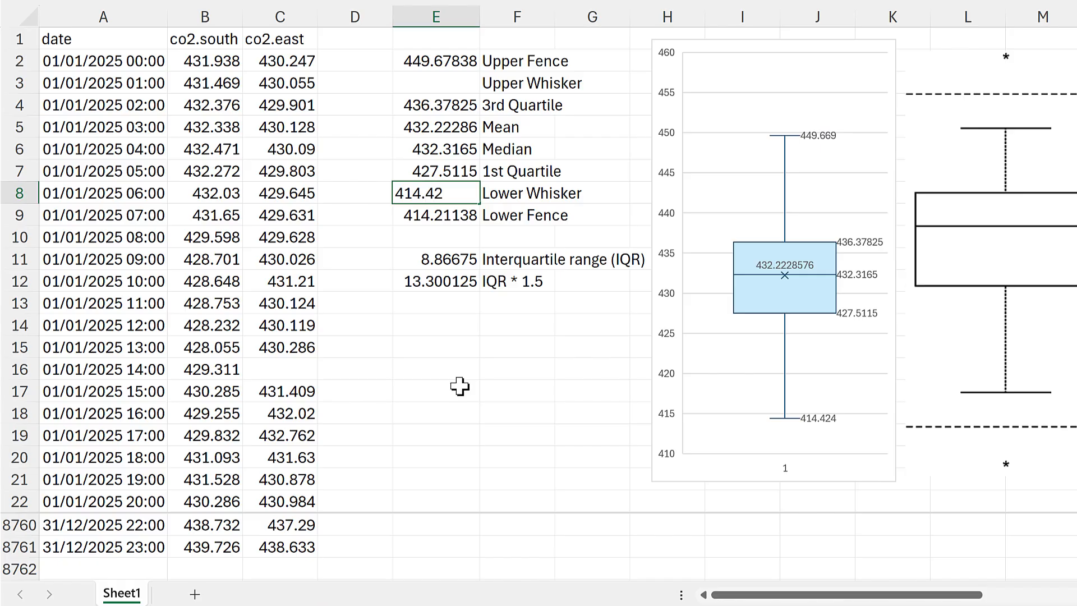
key("Return")
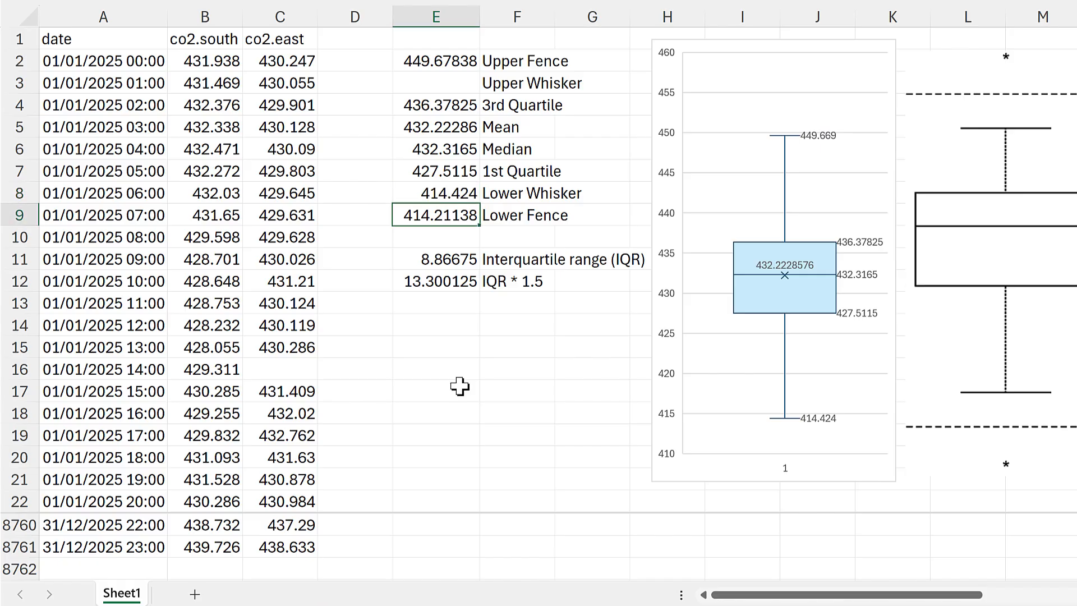
left_click(465, 84)
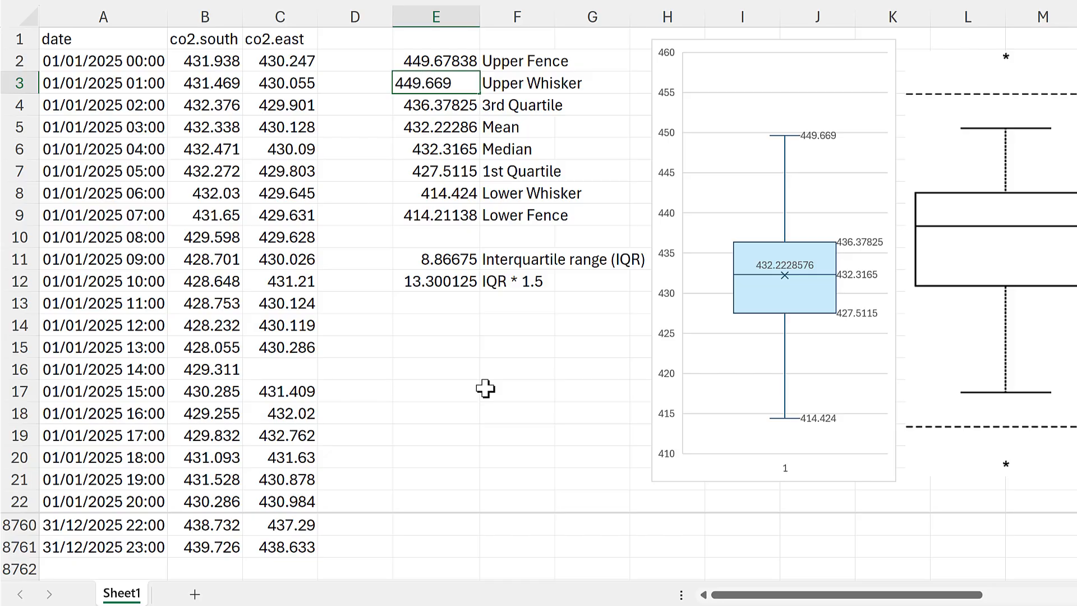
key("Return")
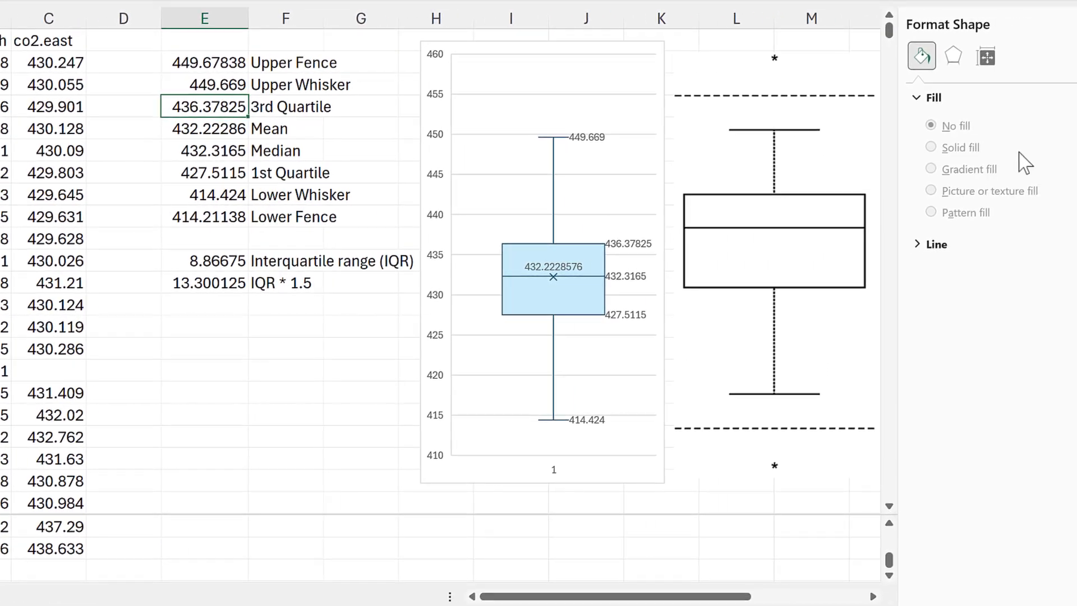
- Turn on outlier points for the box and whisker data series
left_click(1059, 24)
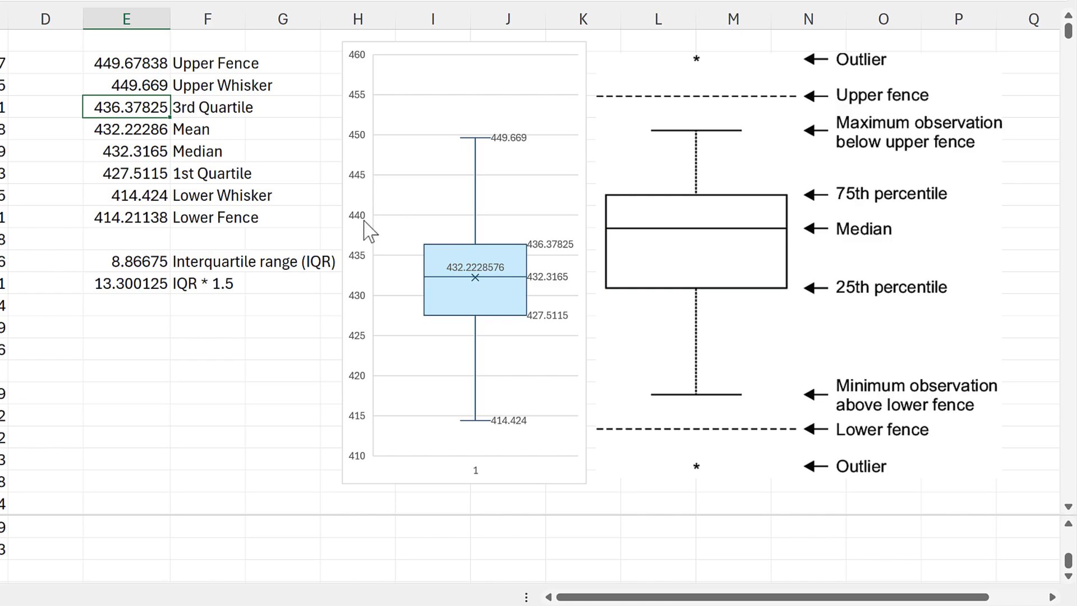
double_click(480, 262)
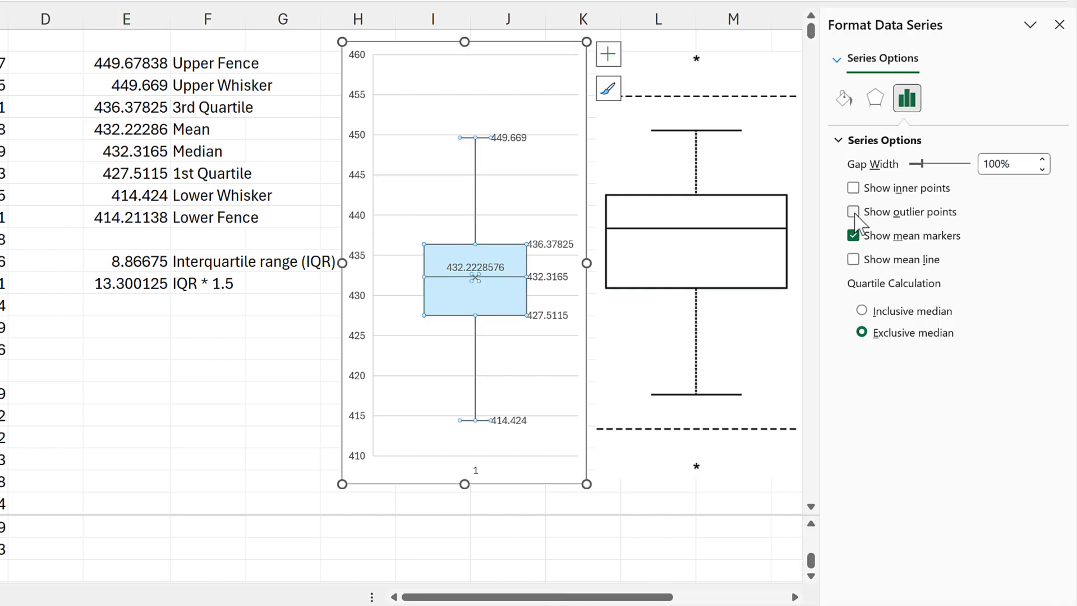
left_click(854, 212)
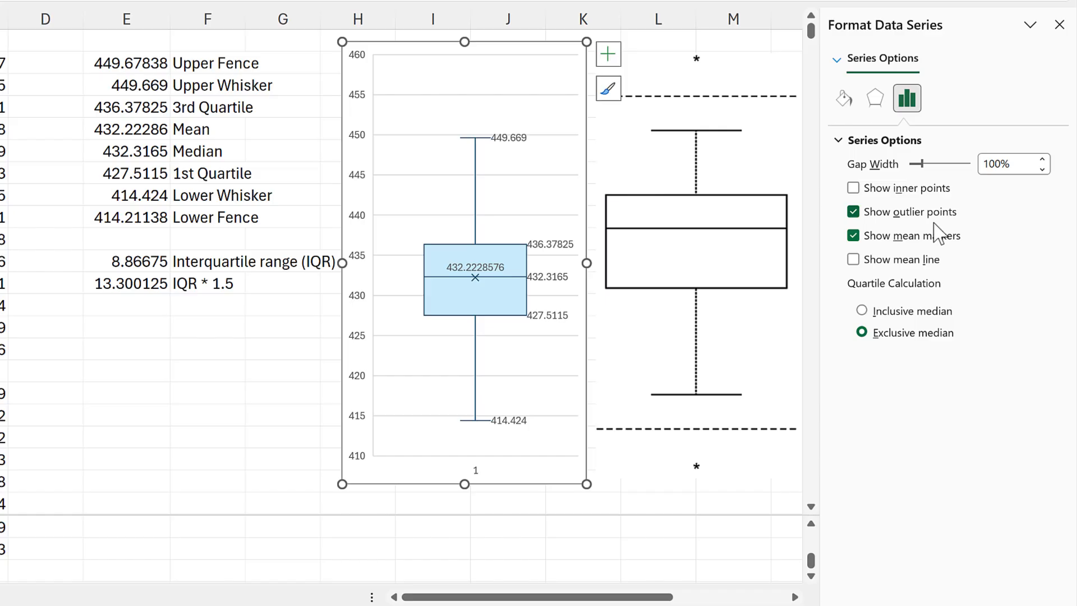
- Set the chart's vertical axis bounds to a maximum of 415 and a minimum of 412
left_click(356, 282)
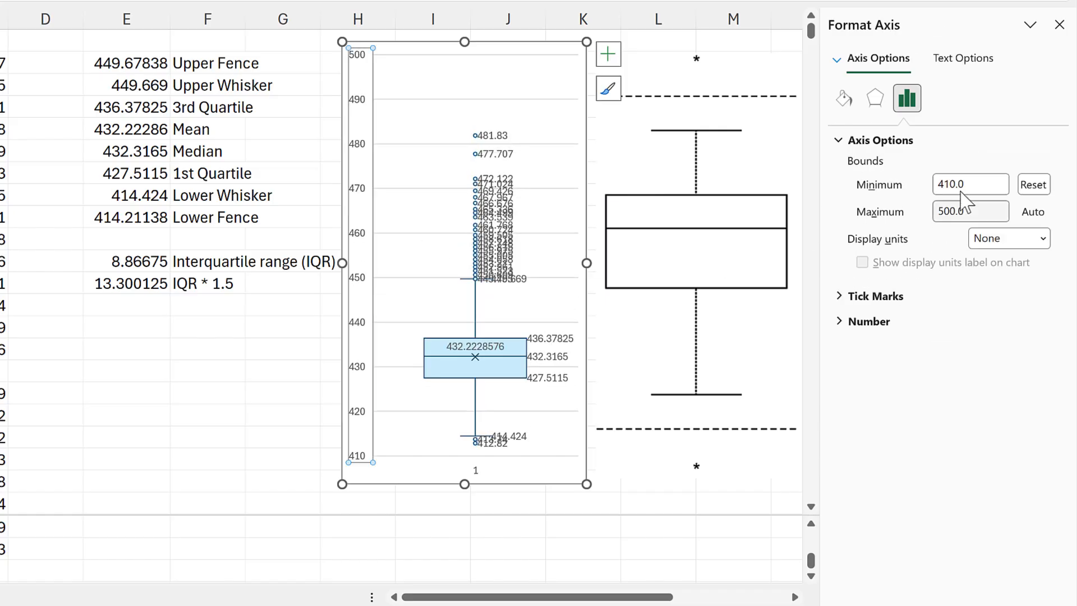
left_click(980, 215)
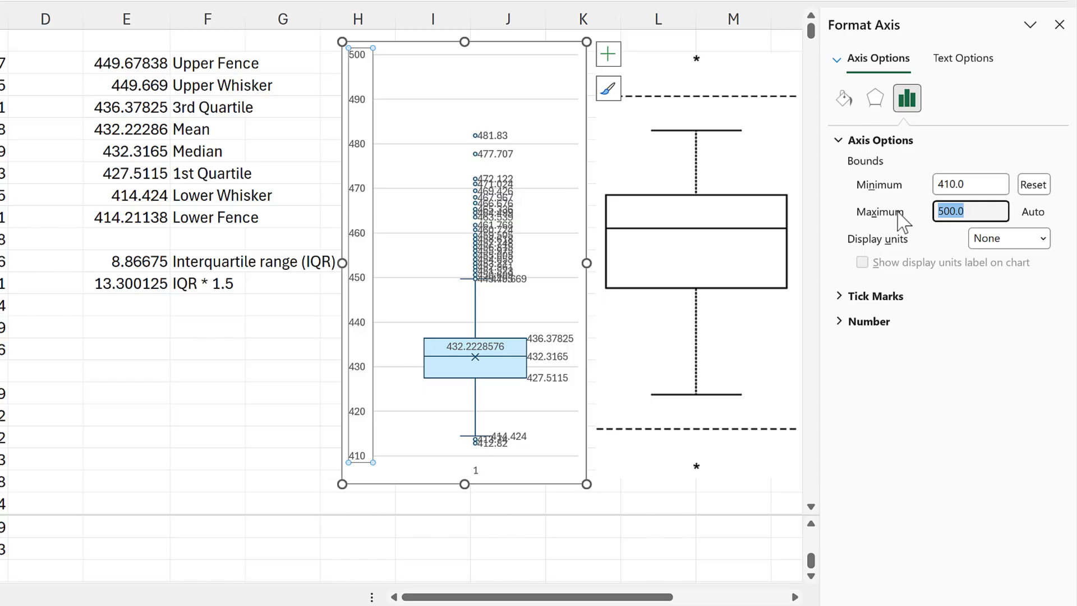
type("415")
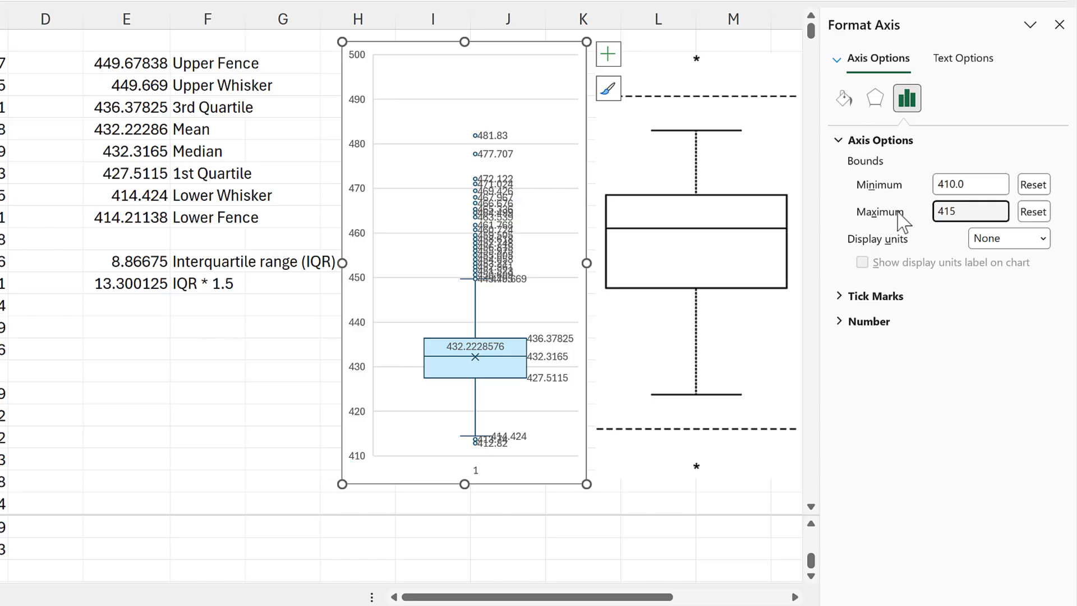
key("Return")
left_click(976, 185)
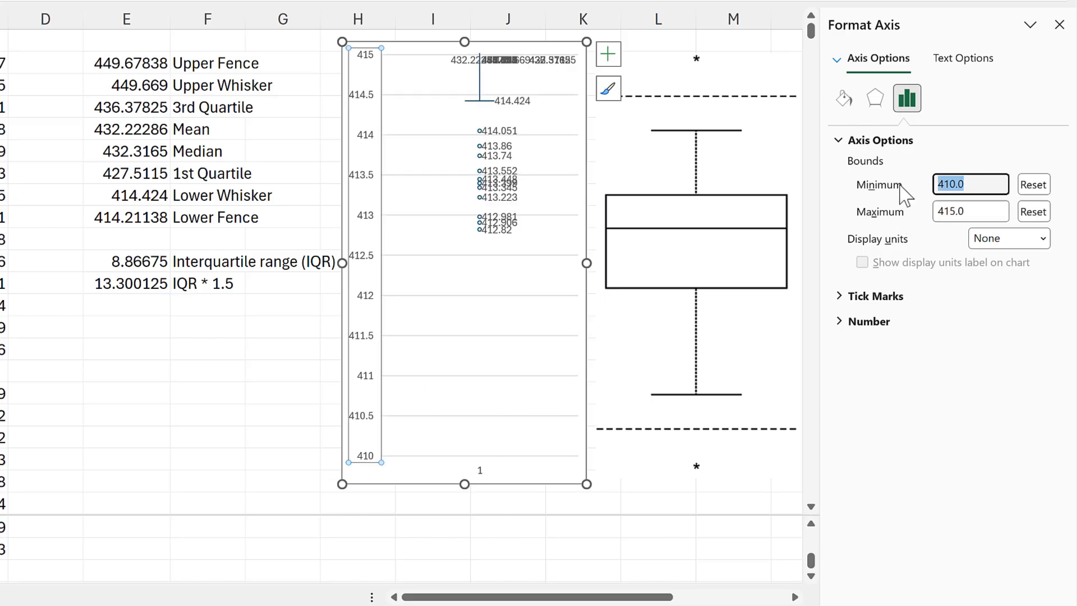
key("Return")
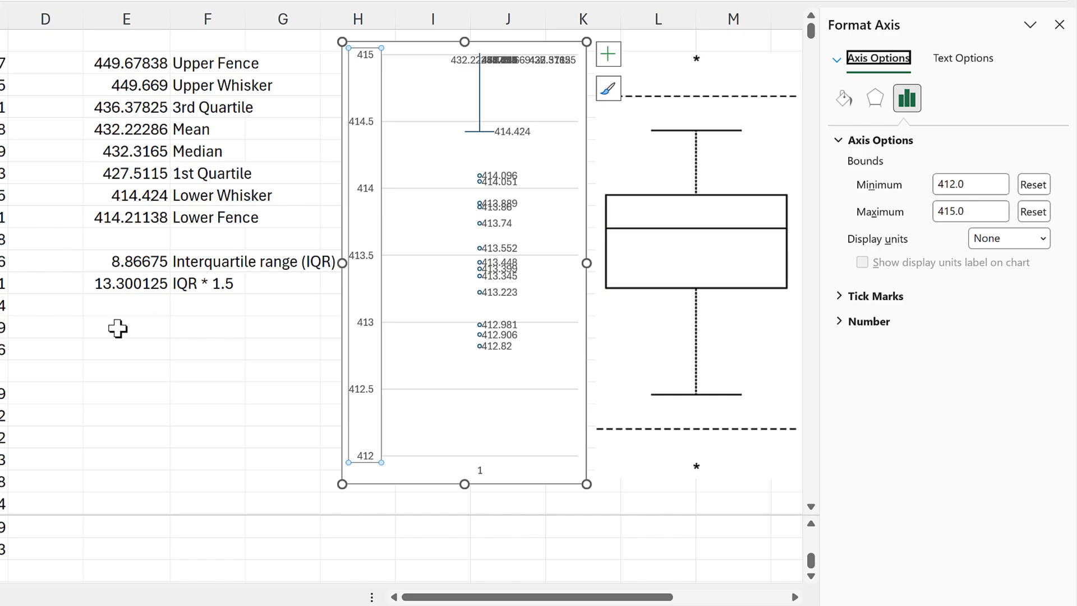
- Sort the co2.south values into a list starting in E14 with the formula =SORT(B2:B8761)
left_click(135, 324)
type("=so")
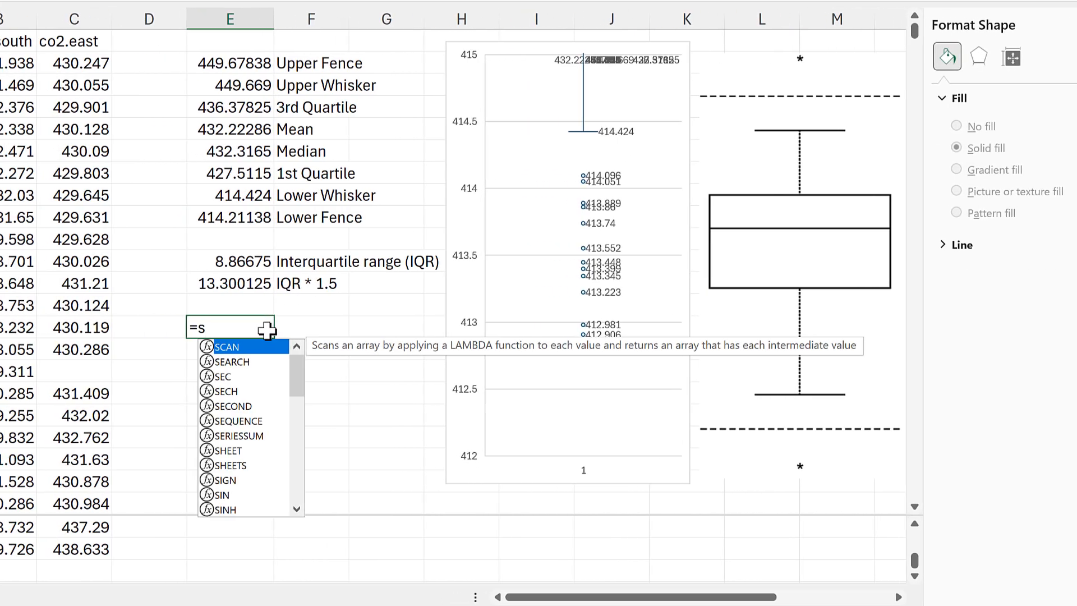
type("rt")
key("Tab")
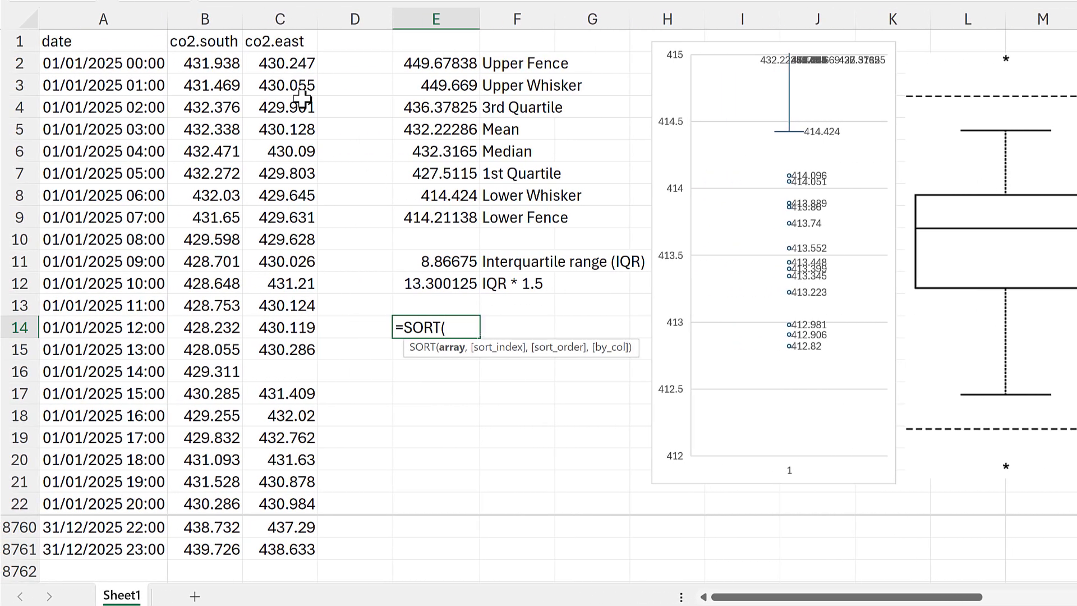
left_click(217, 64)
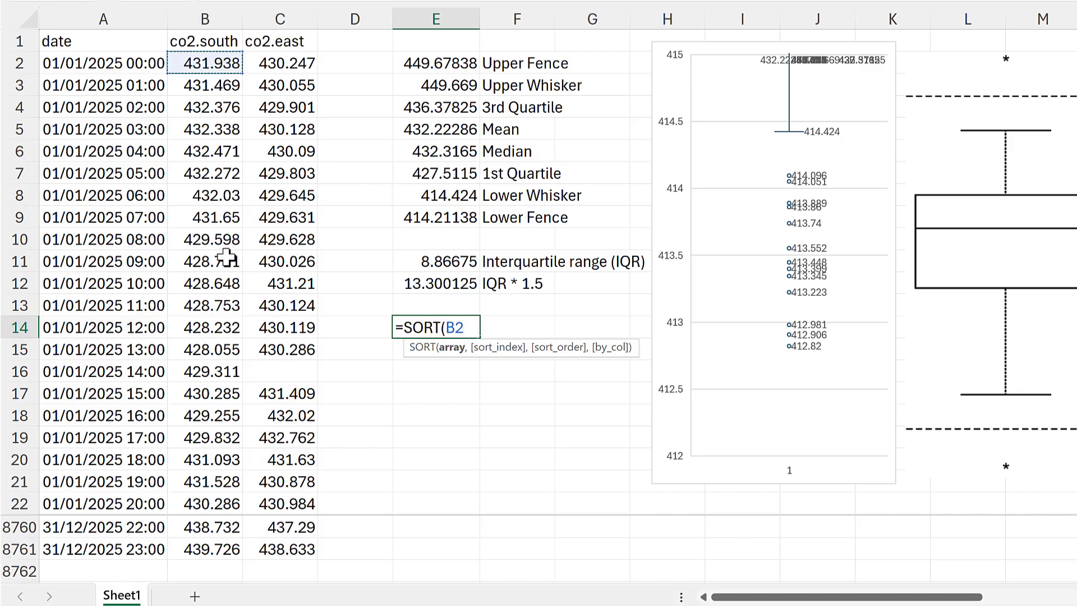
left_click(211, 553, "shift")
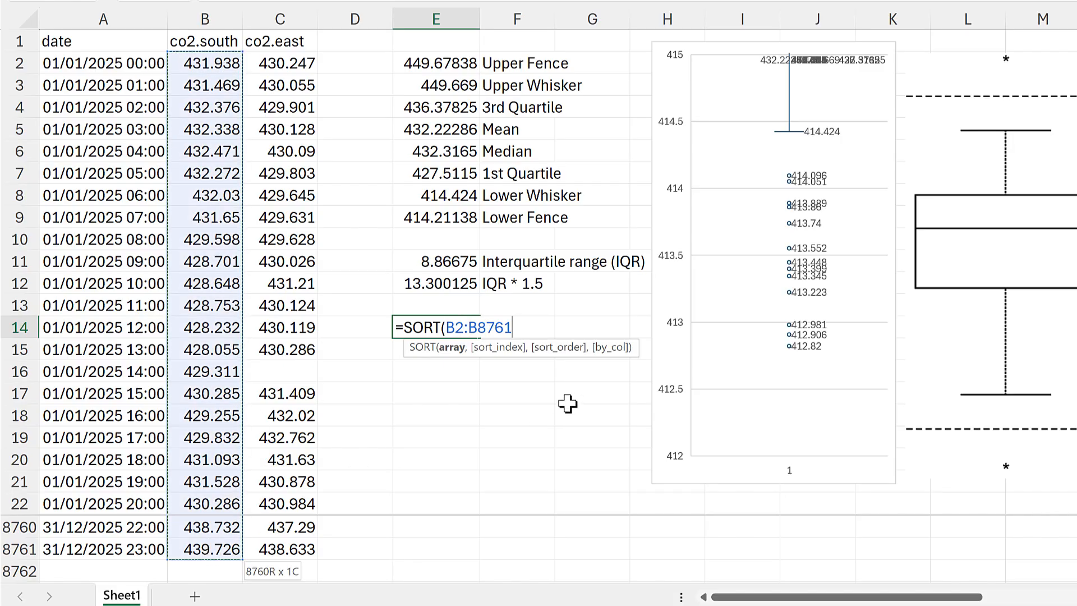
key("Return")
key("Up")
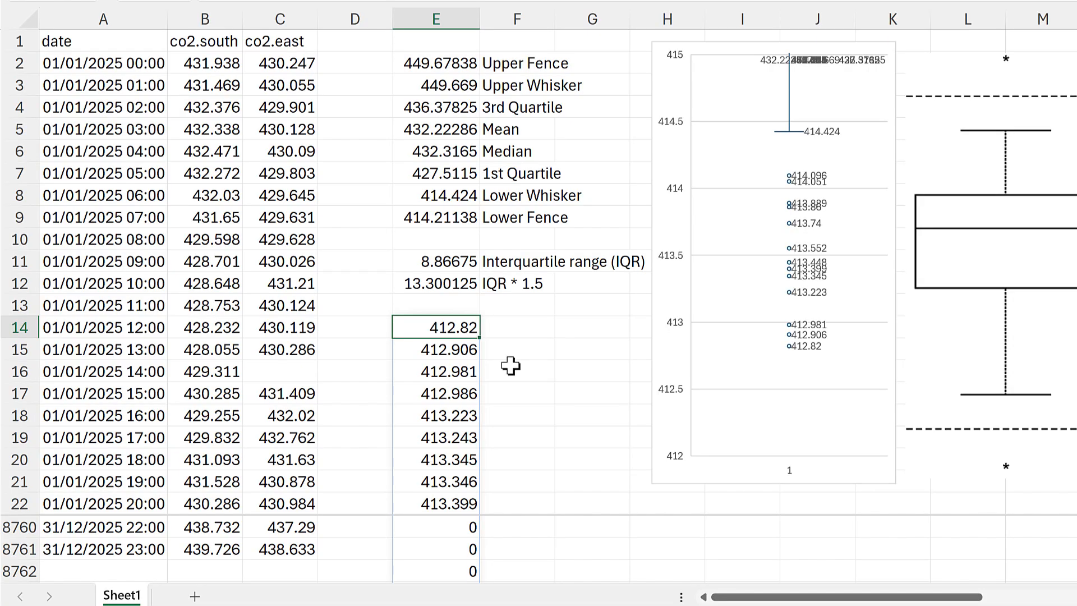
- Test in F14 which sorted values fall below the Lower Fence with the formula =E14#<E9
left_click(521, 325)
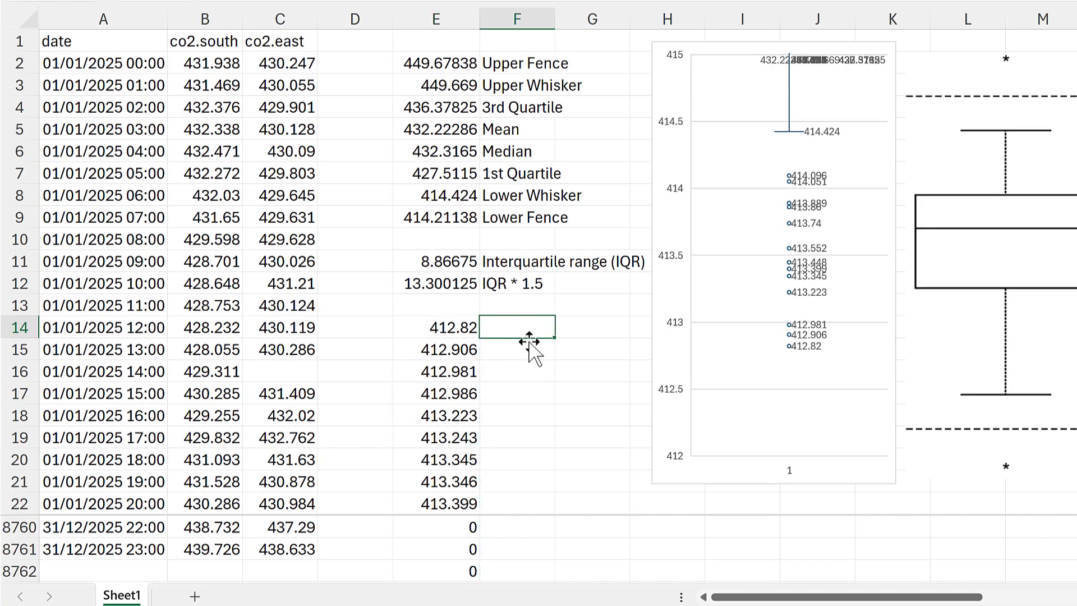
type("=")
left_click(453, 329)
type("#")
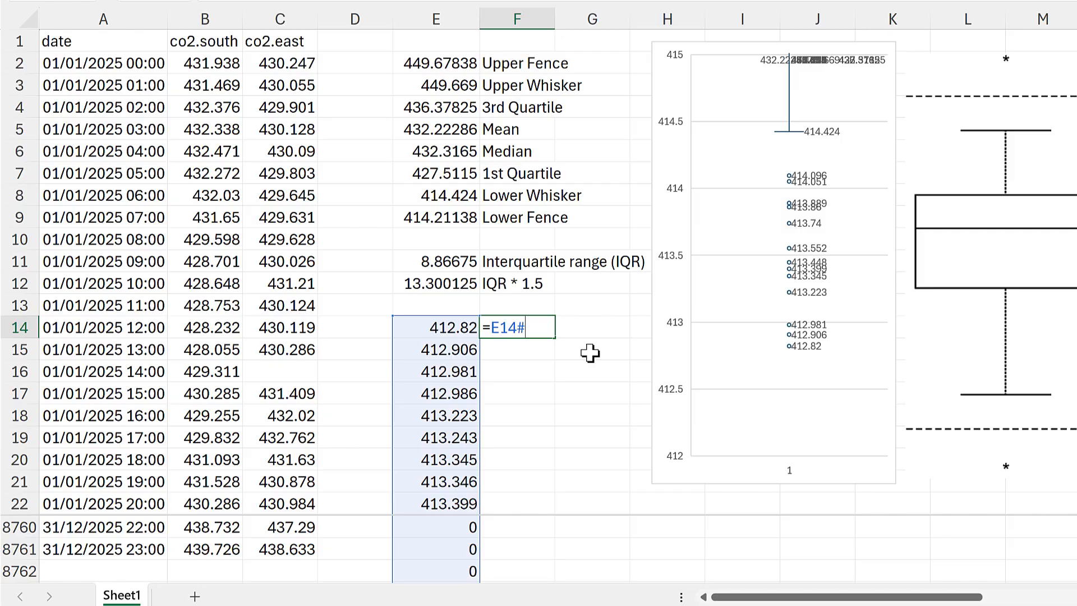
type("<")
left_click(472, 219)
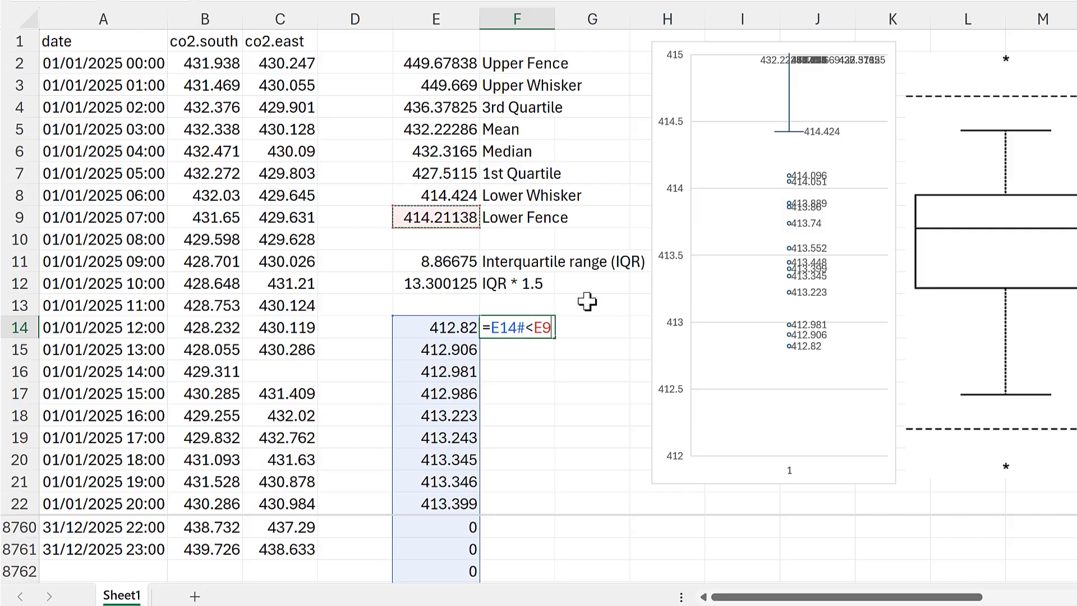
key("Return")
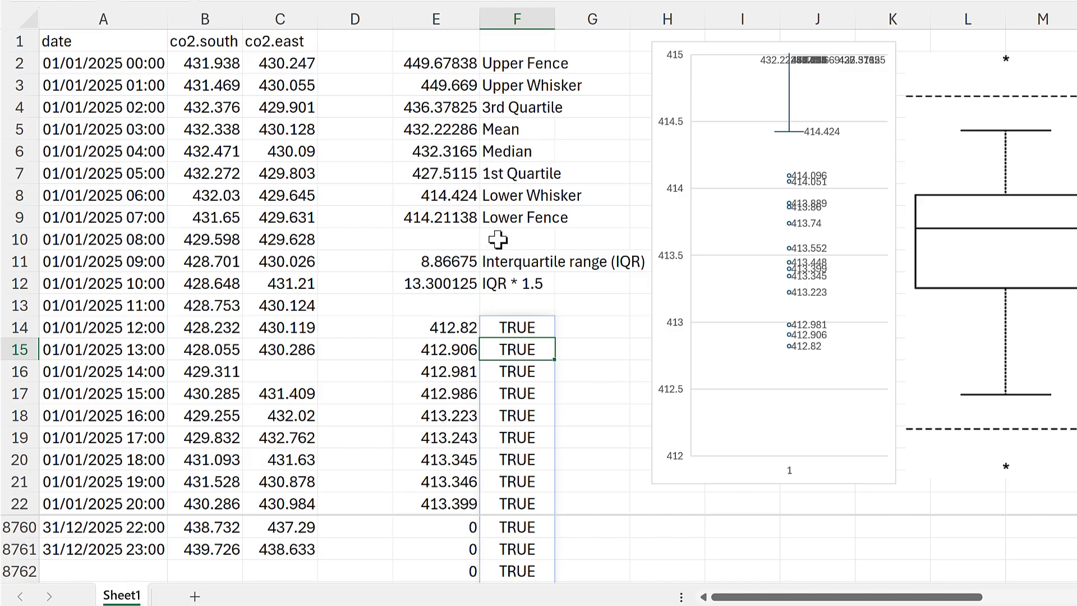
- Copy the Lower Whisker and Lower Fence cells E8:F9 and paste them as values at H30, beside the sorted list
left_click_drag(459, 195, 505, 217)
key("ctrl+c")
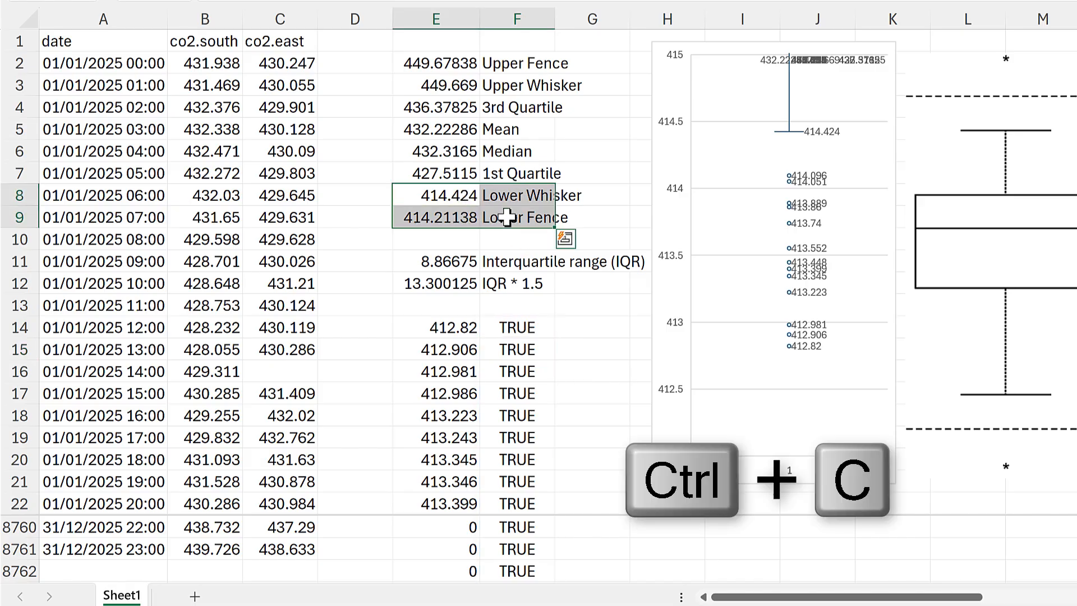
left_click(603, 325)
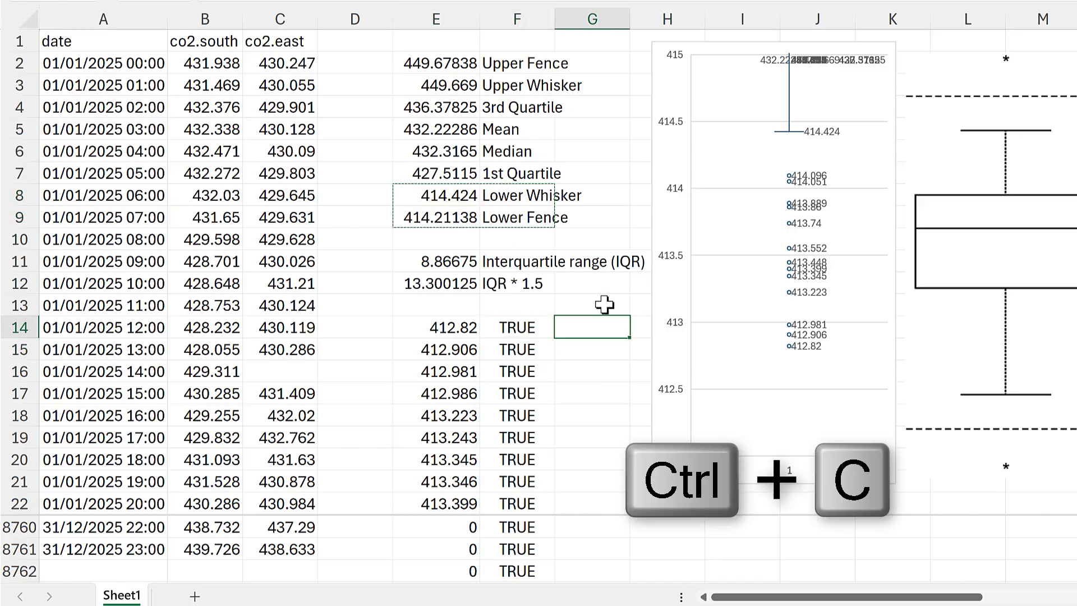
scroll(595, 292, "down", 2)
scroll(586, 276, "down", 4)
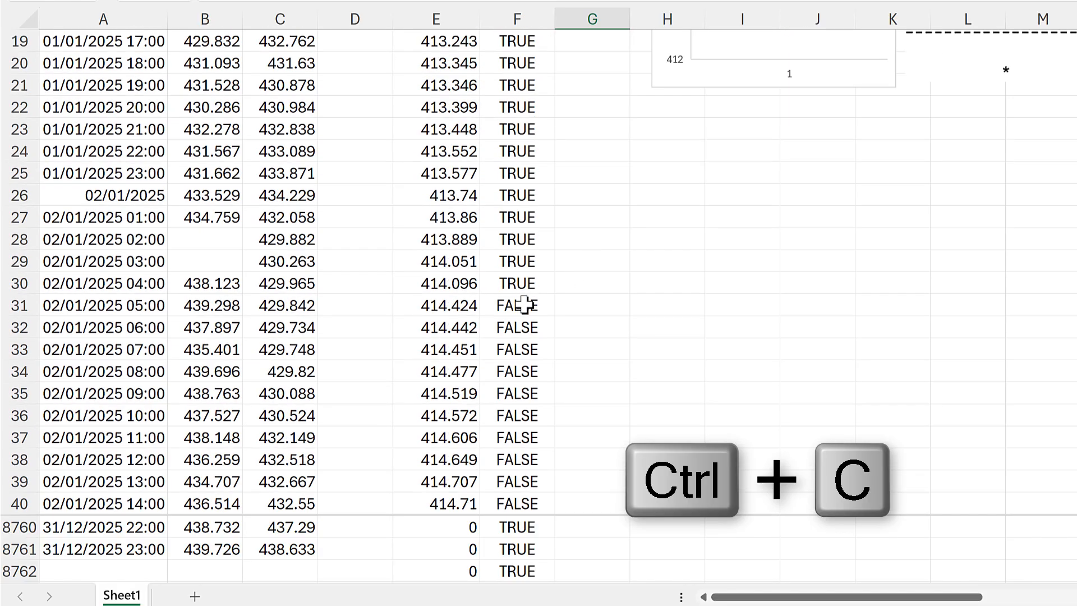
left_click(650, 285)
right_click(649, 285)
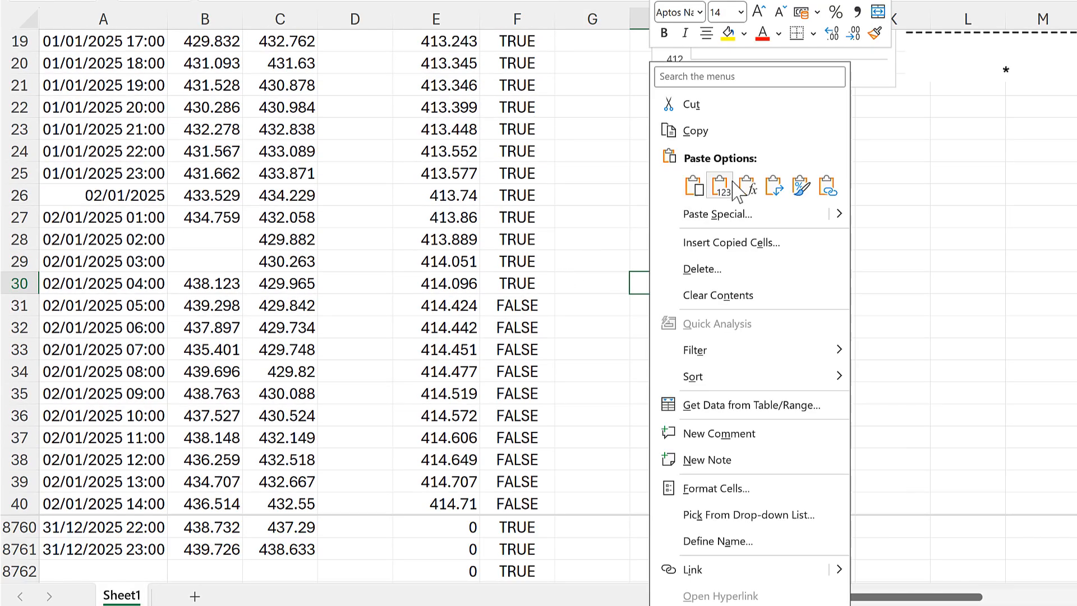
left_click(712, 186)
left_click(610, 328)
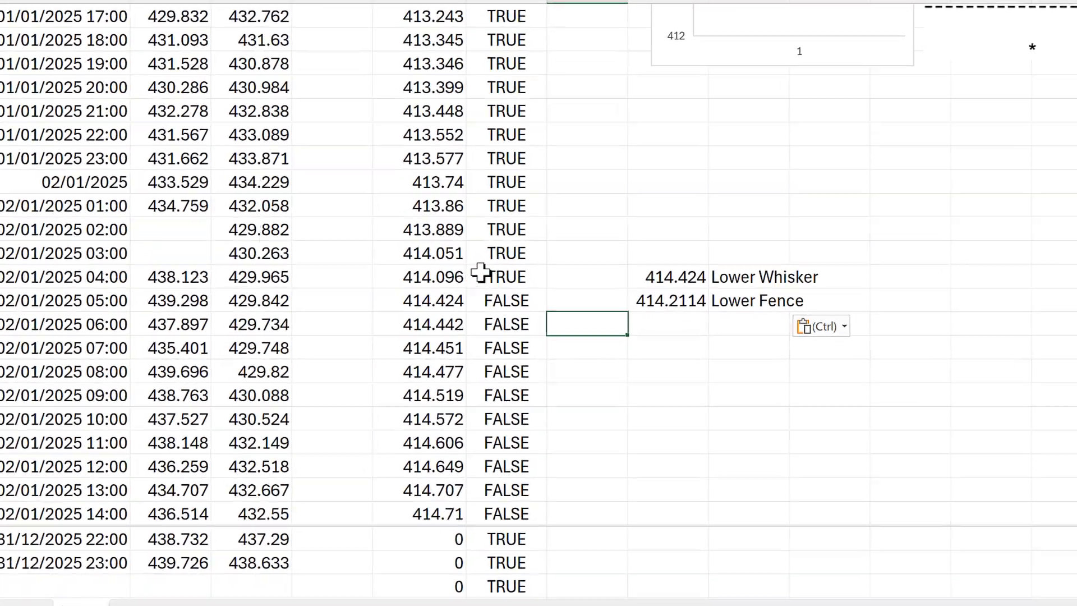
- Compare the last TRUE and first FALSE rows of the sorted list with the pasted Lower Fence and Lower Whisker
left_click(511, 284)
left_click_drag(437, 238, 439, 142)
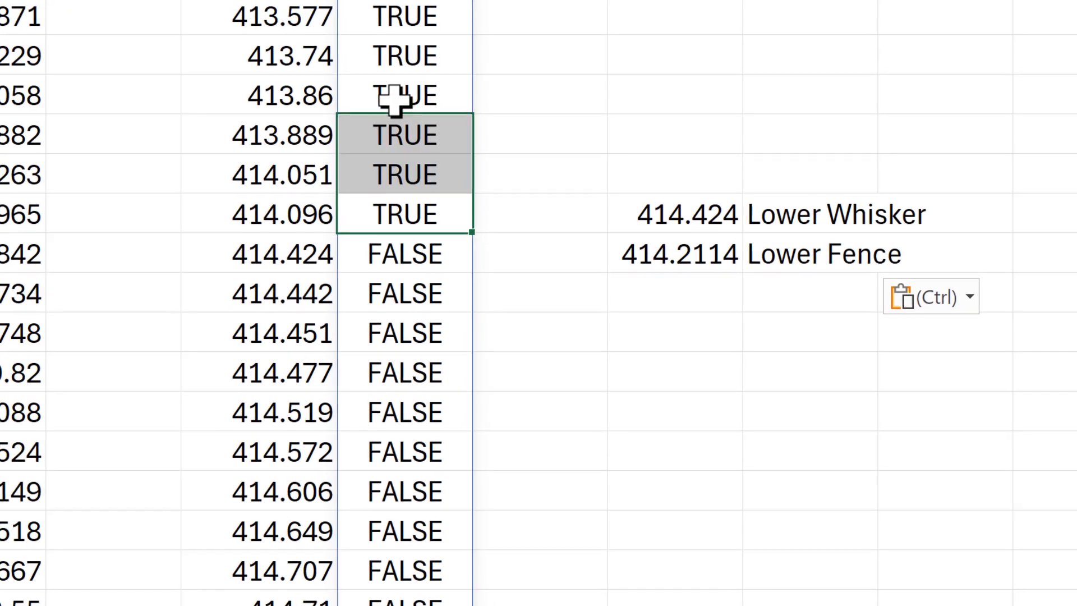
left_click(387, 214)
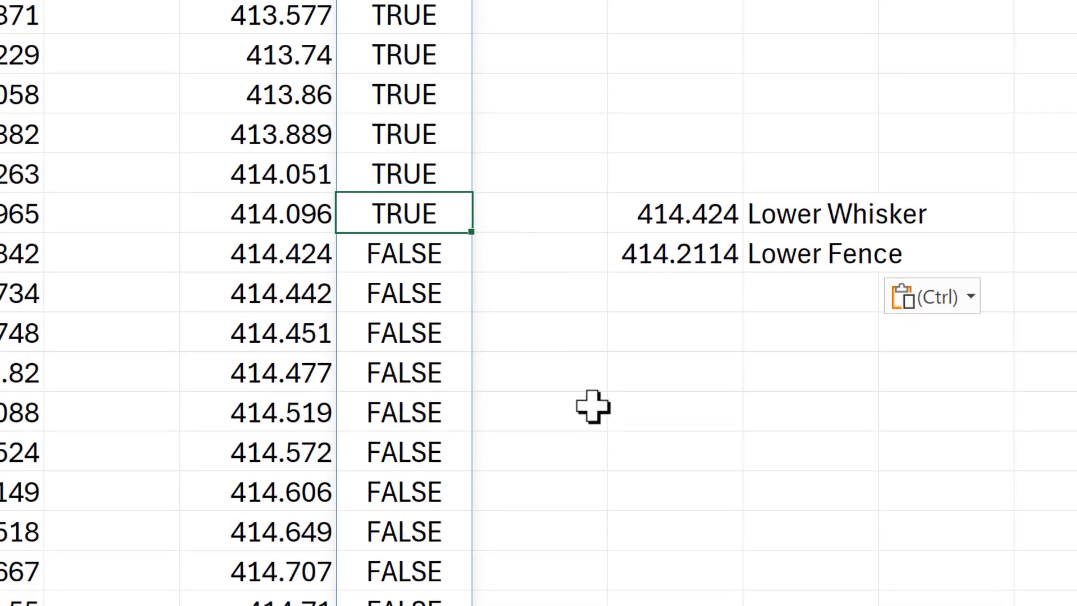
left_click_drag(690, 252, 759, 252)
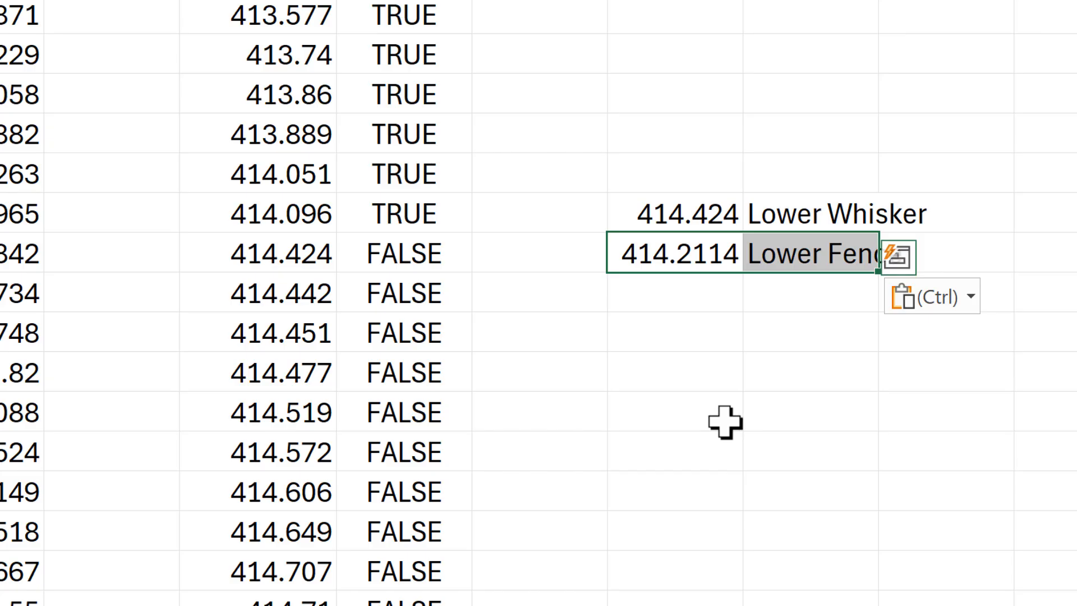
left_click_drag(290, 252, 380, 245)
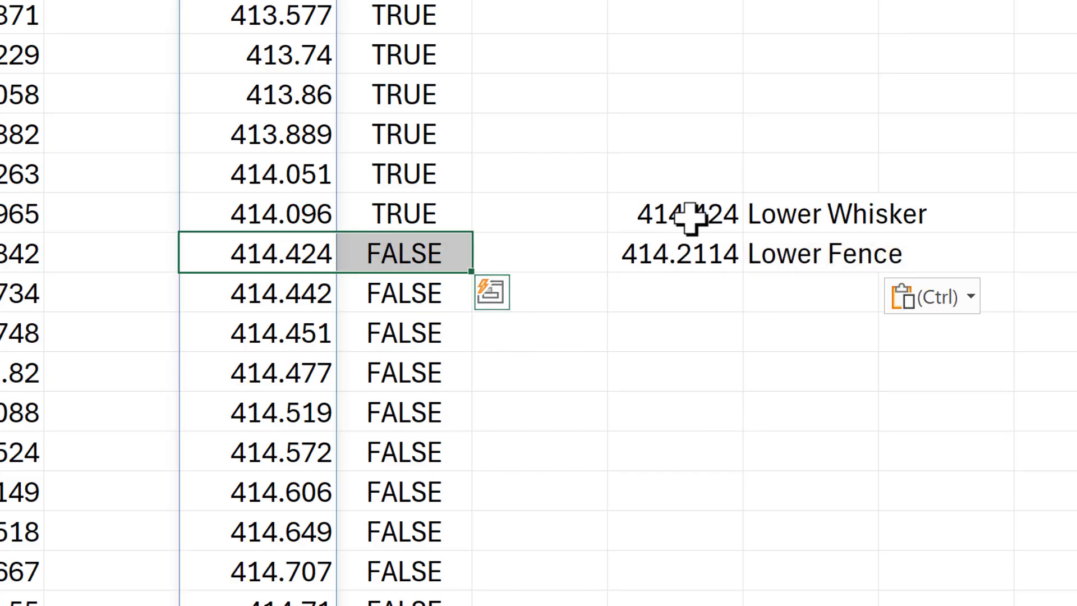
- Check the pasted Lower Whisker against the first FALSE row of the sorted list
left_click(724, 214)
left_click_drag(754, 214, 757, 214)
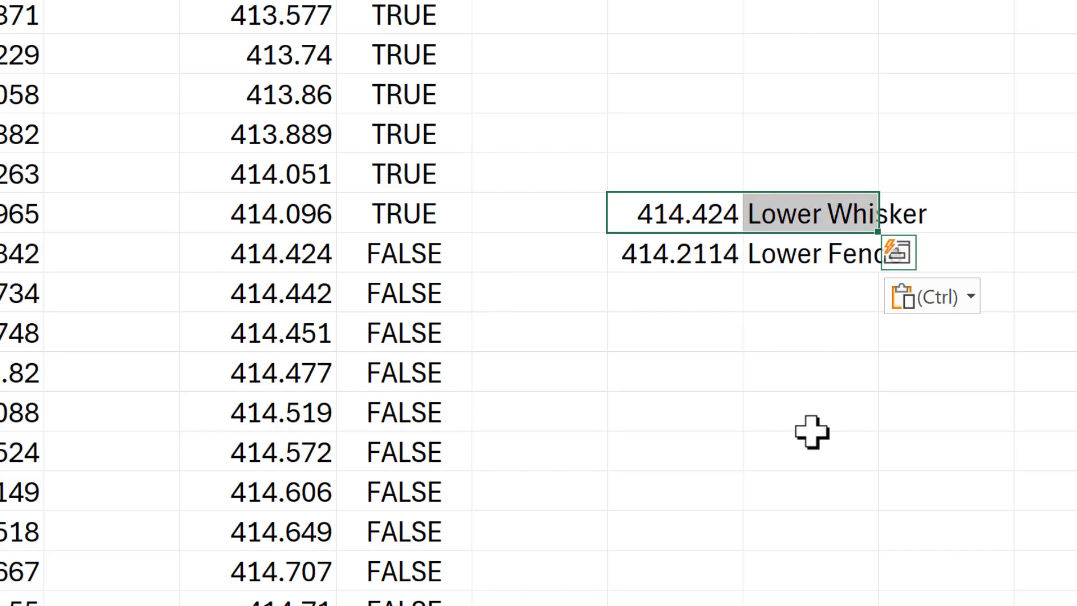
left_click_drag(305, 251, 360, 250)
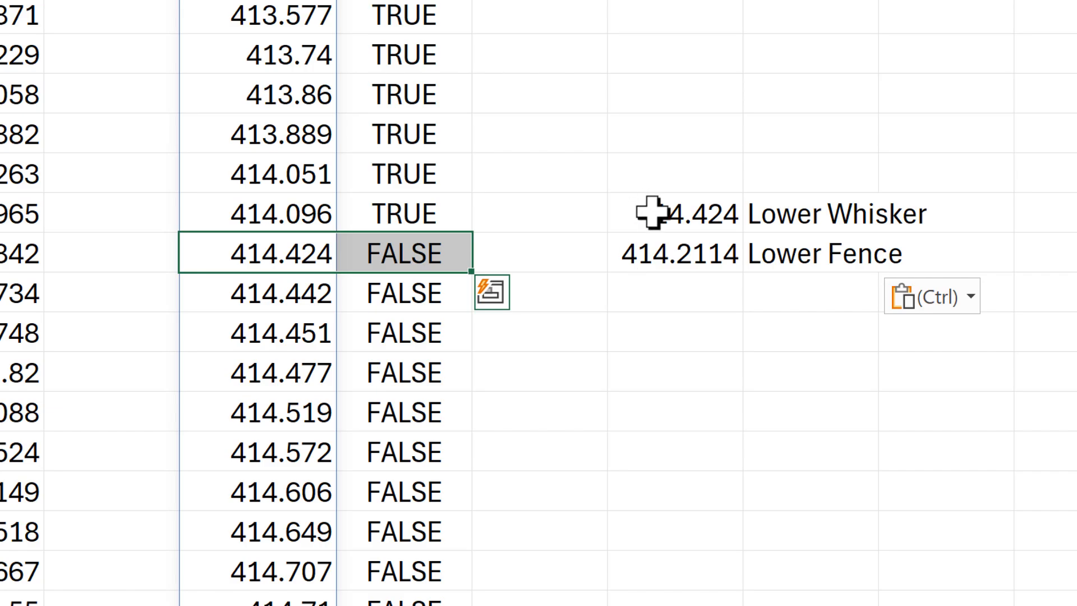
- Clear the pasted Lower Whisker and Lower Fence cells H30:I31 beside the sorted list
left_click_drag(649, 213, 774, 241)
key("Delete")
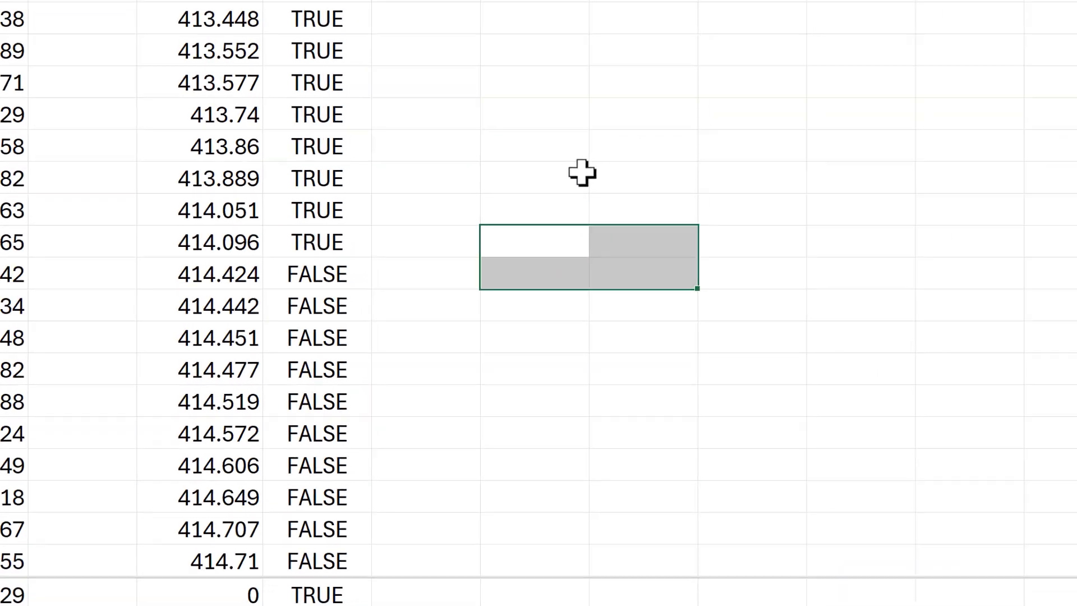
scroll(710, 162, "up", 2)
left_click(701, 176)
- Set the box and whisker chart's vertical axis bounds to a maximum of 451 and a minimum of 449
scroll(403, 303, "up", 4)
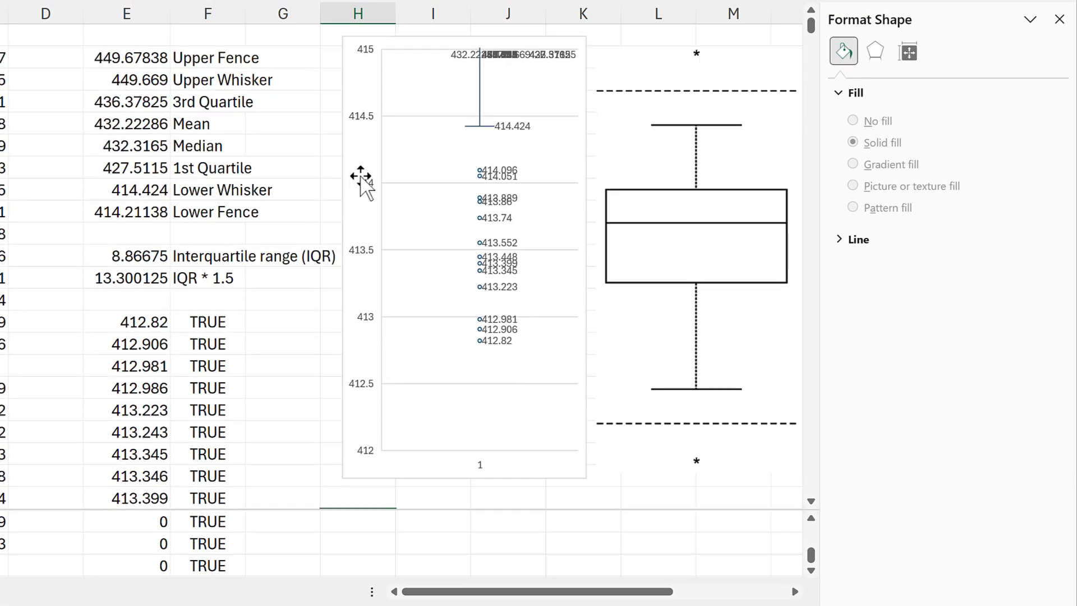
left_click(364, 182)
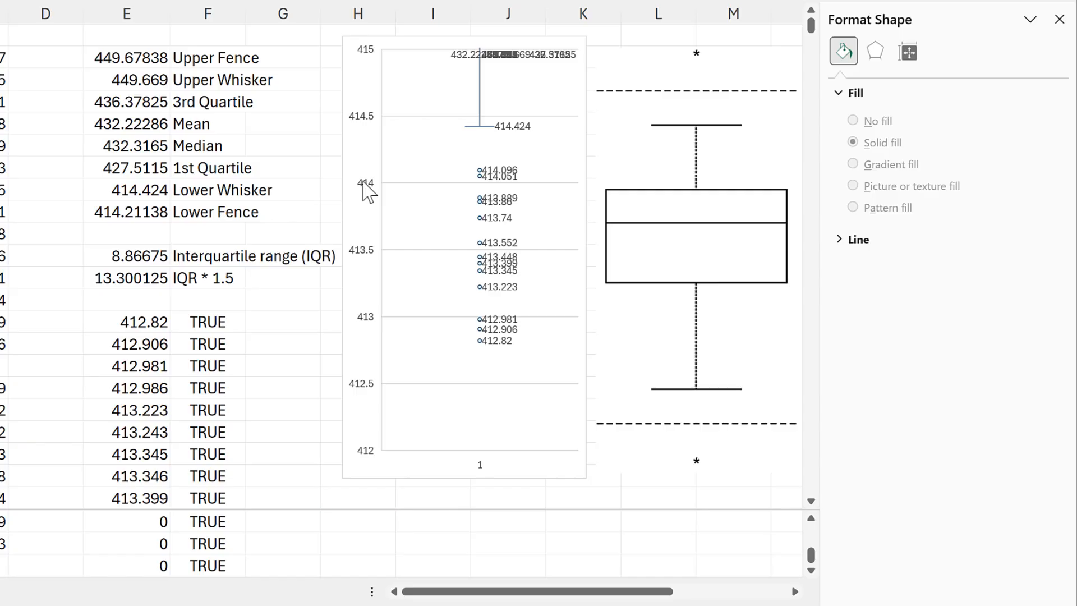
left_click(364, 183)
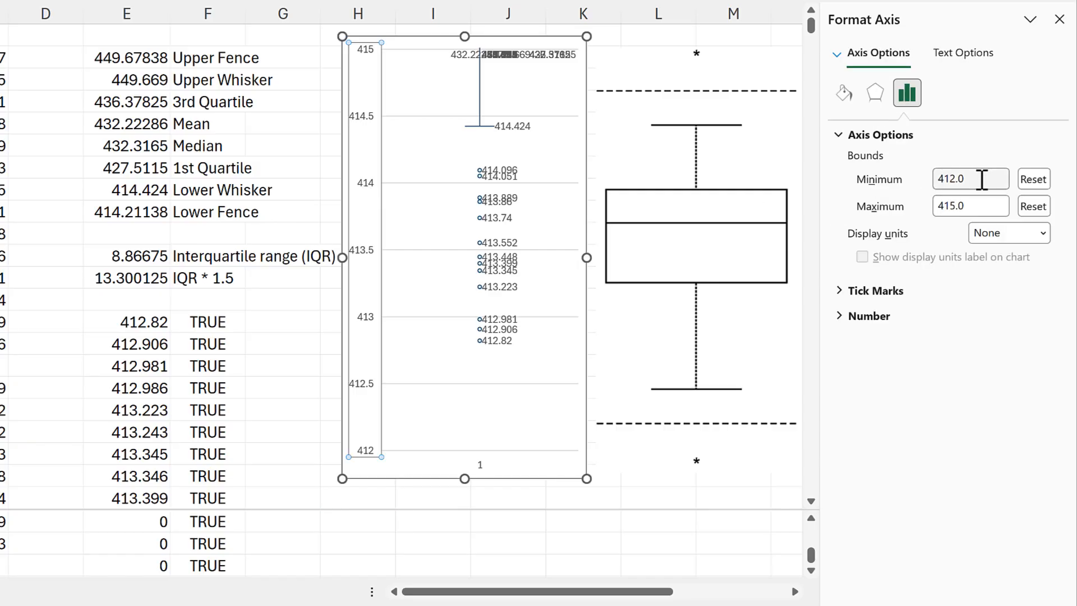
left_click(889, 211)
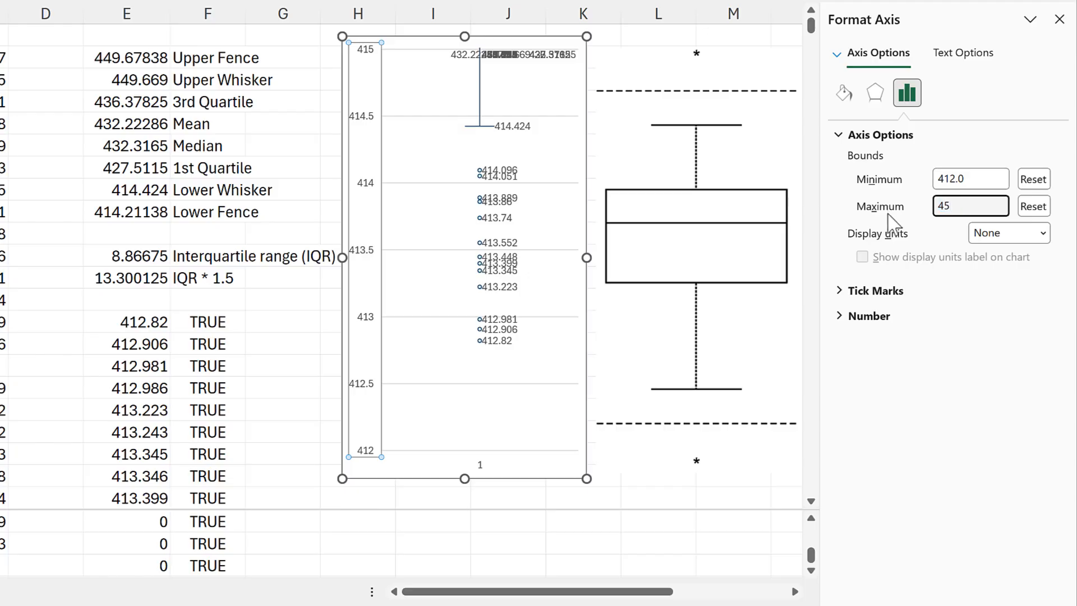
type("451")
key("Return")
left_click(909, 180)
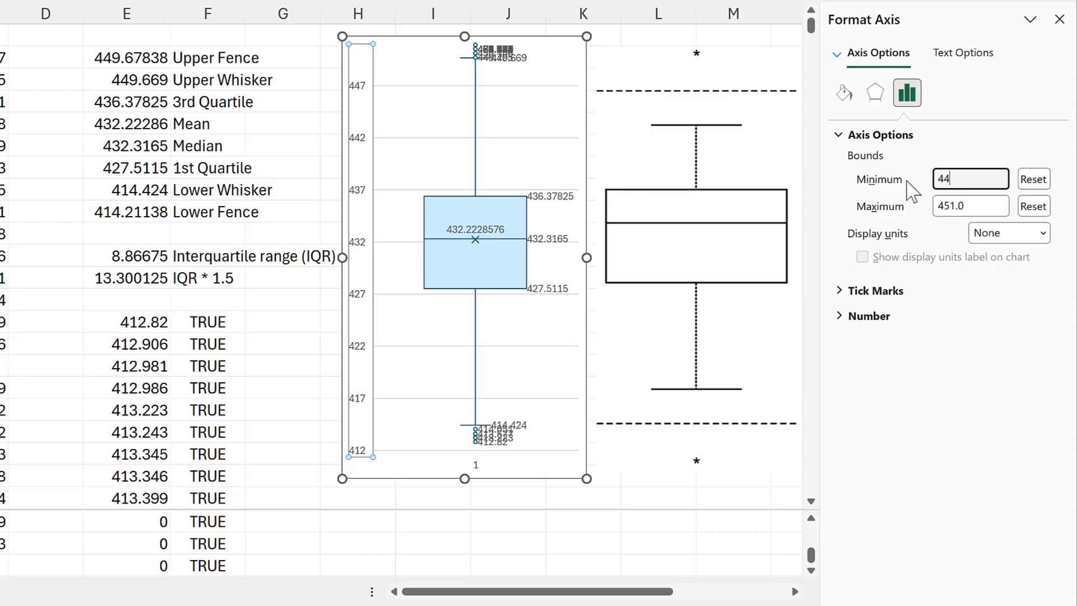
type("449")
key("Return")
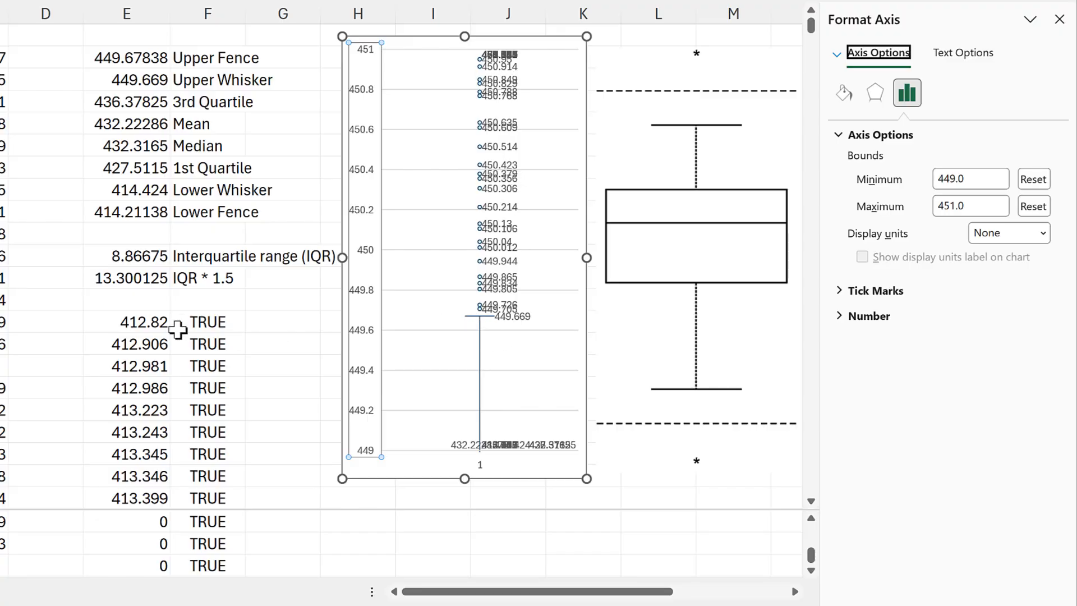
- Change the sorted list in E14 to descending order with the formula =SORT(B2:B8761,,-1)
left_click(152, 322)
left_click(155, 324)
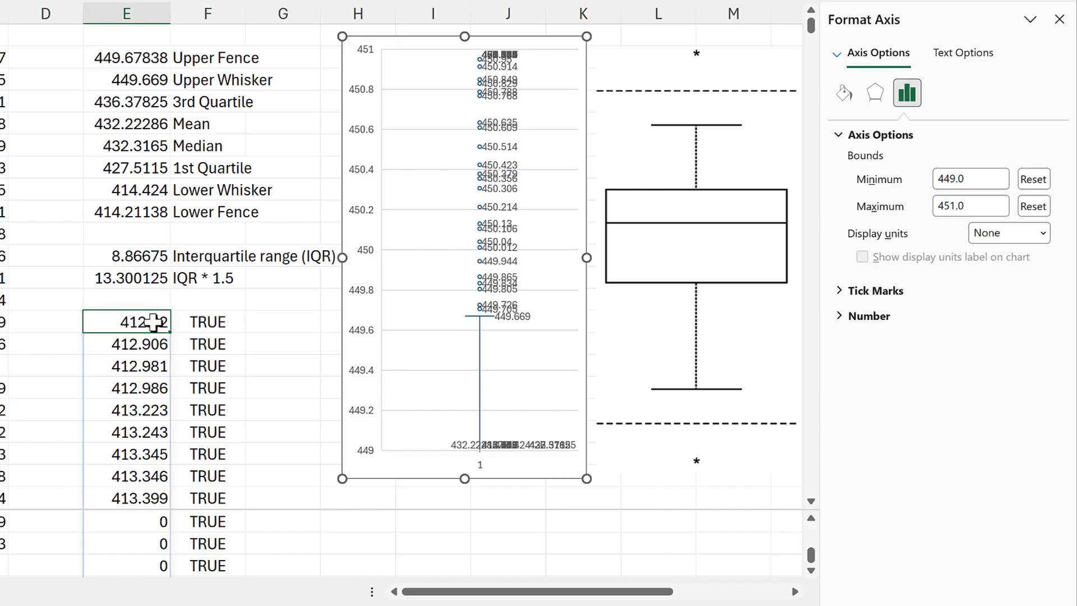
double_click(169, 323)
left_click(205, 324)
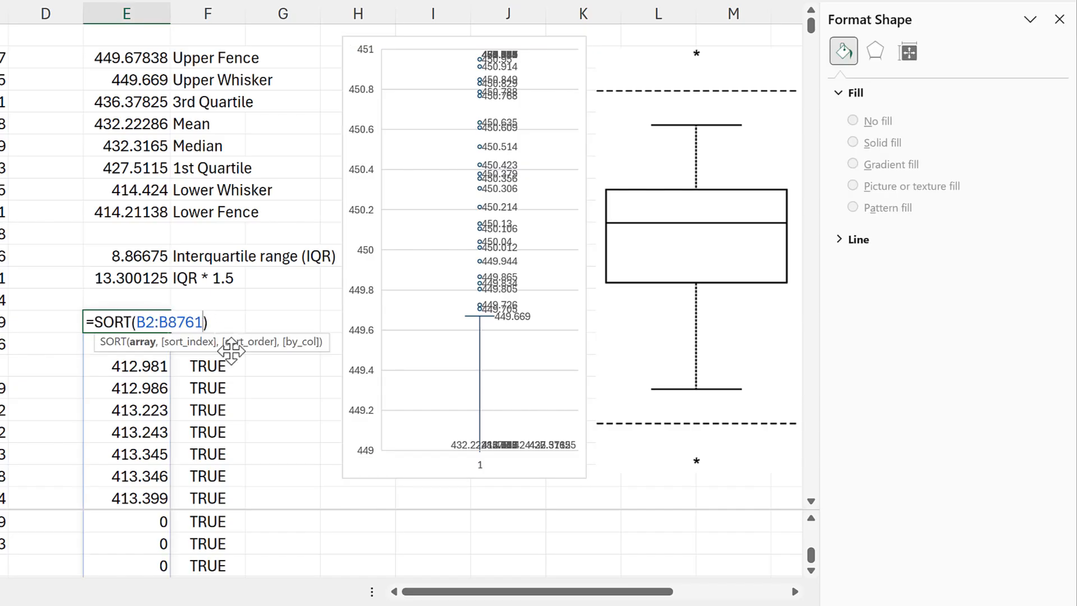
type(",,")
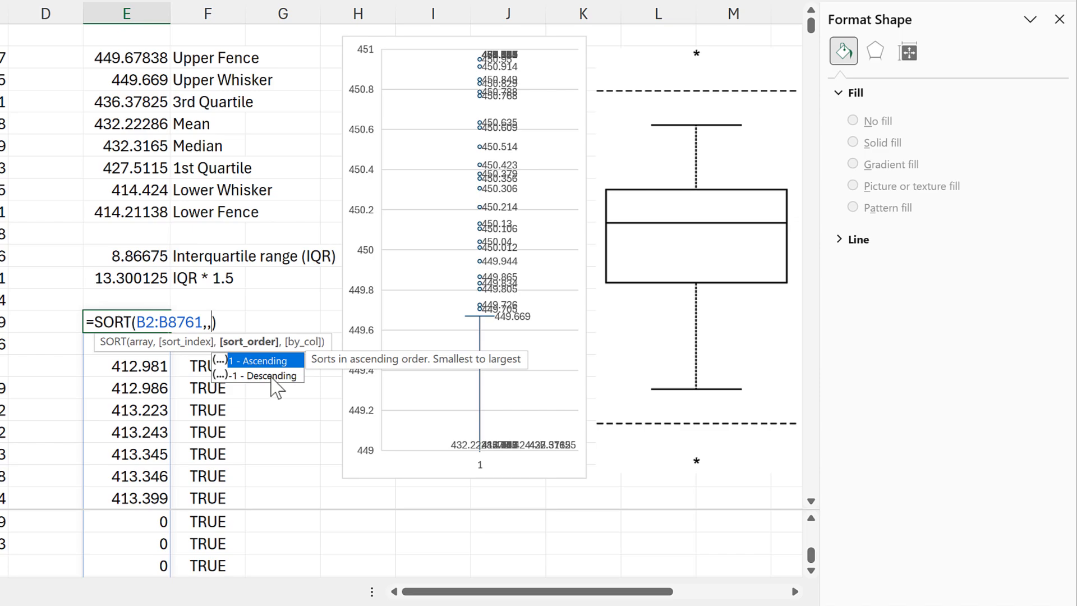
double_click(272, 376)
key("Return")
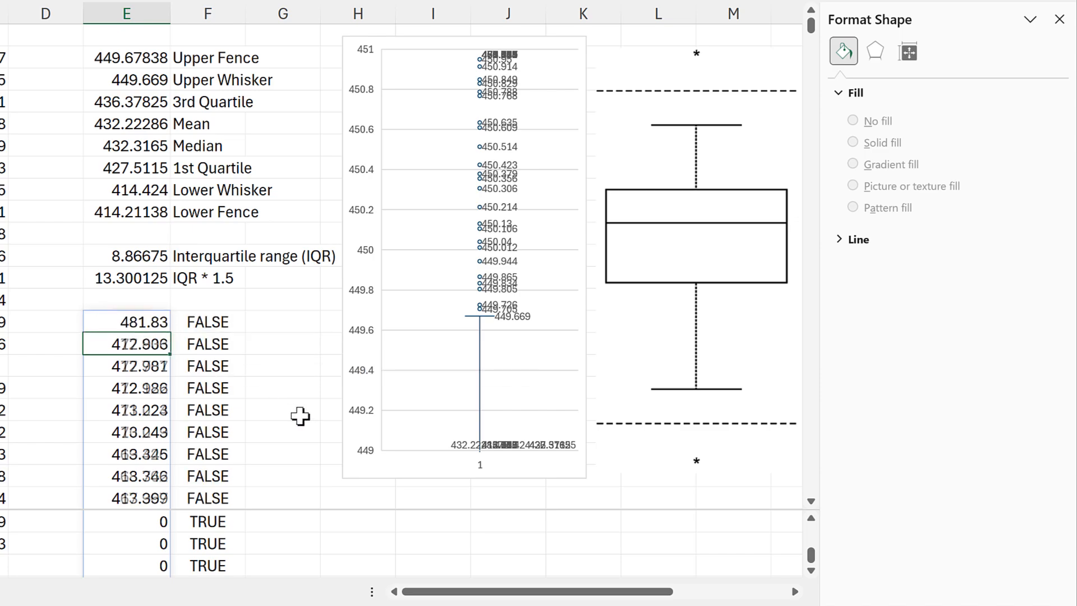
- Replace the test in F14 with the formula =E14#>E2 to flag sorted values above the Upper Fence
left_click(222, 322)
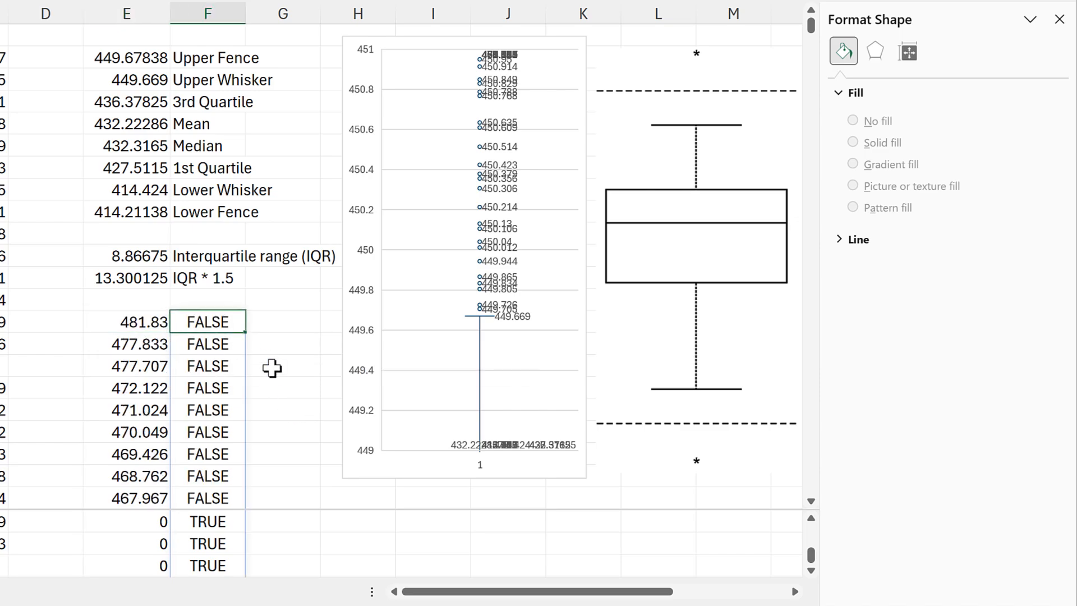
key("Delete")
type("=")
left_click(138, 325)
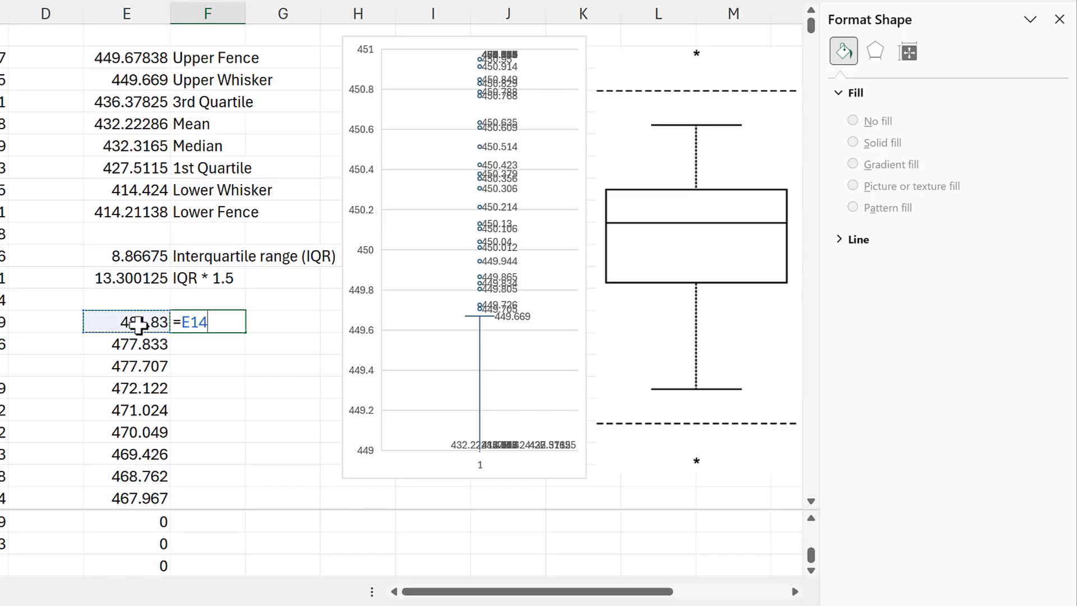
type("#")
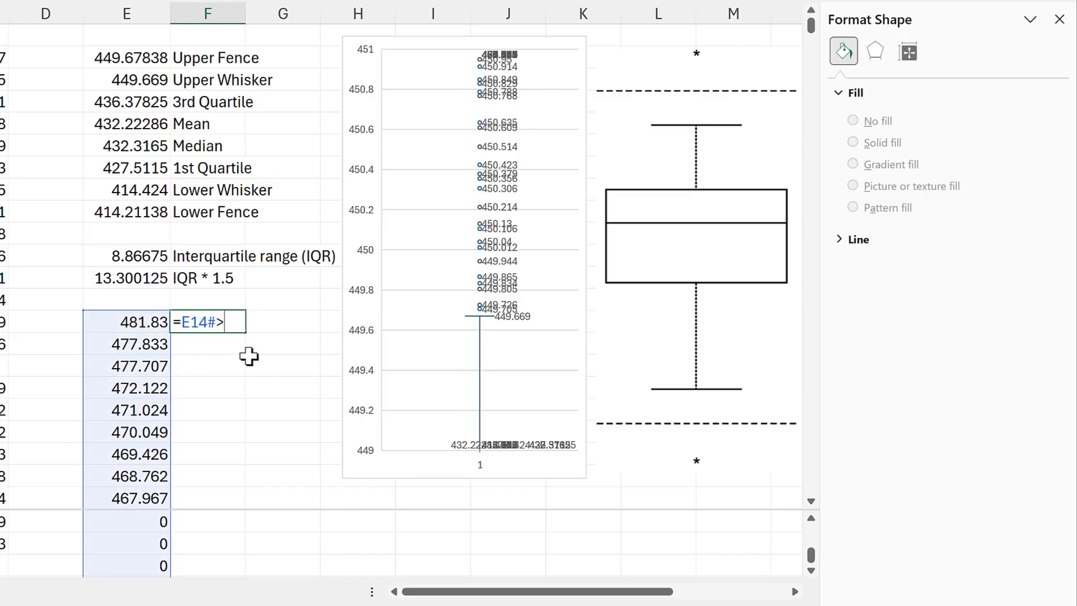
type(">")
left_click(134, 58)
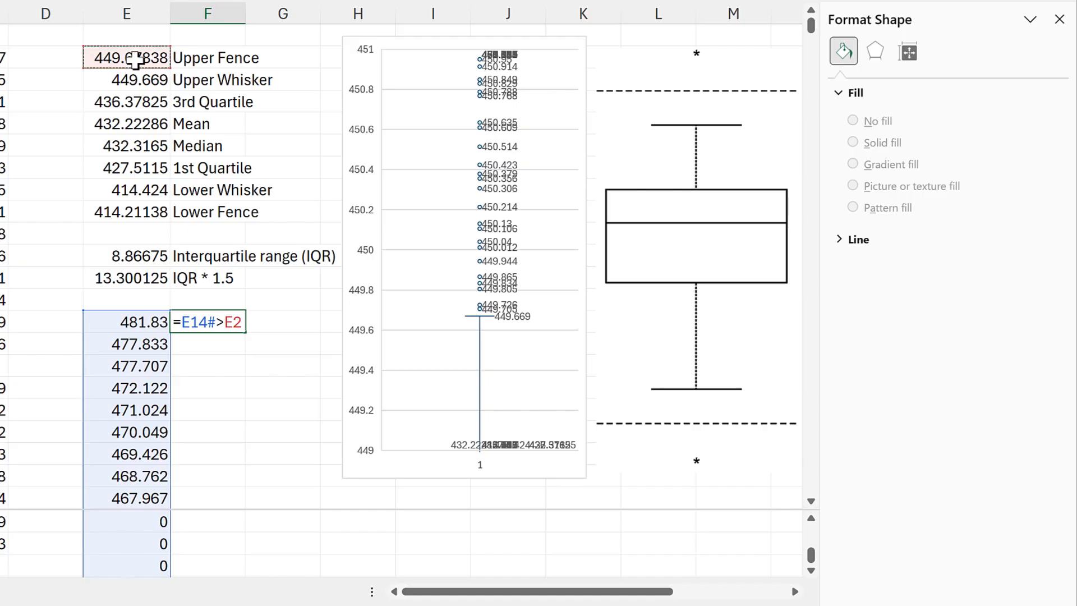
key("Return")
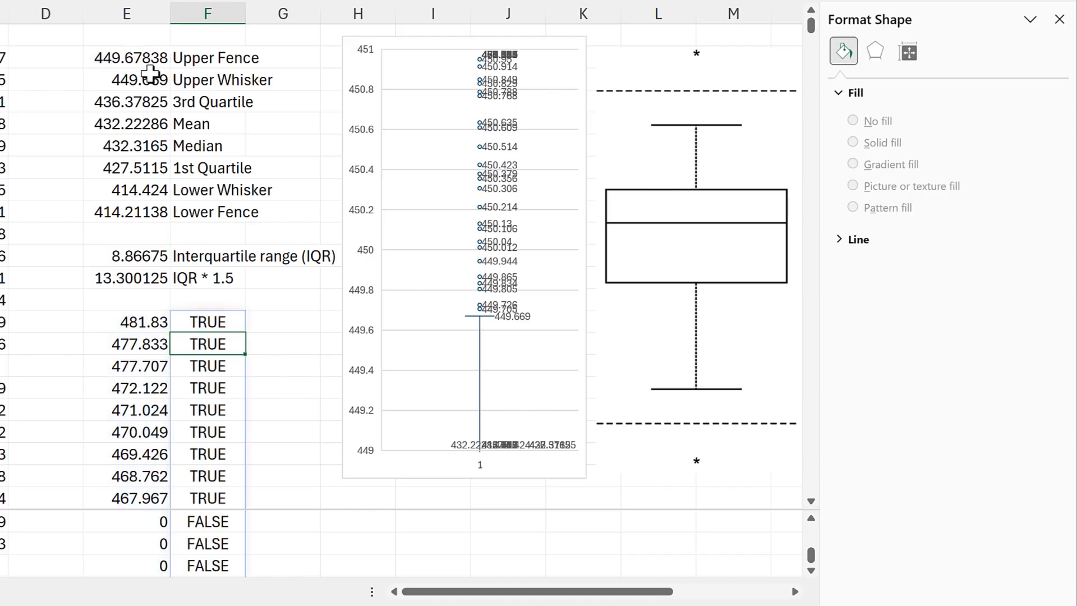
- Copy the Upper Fence and Upper Whisker cells E2:F3 and paste them as values in column H, starting beside the last TRUE row
left_click_drag(138, 59, 191, 67)
key("ctrl+c")
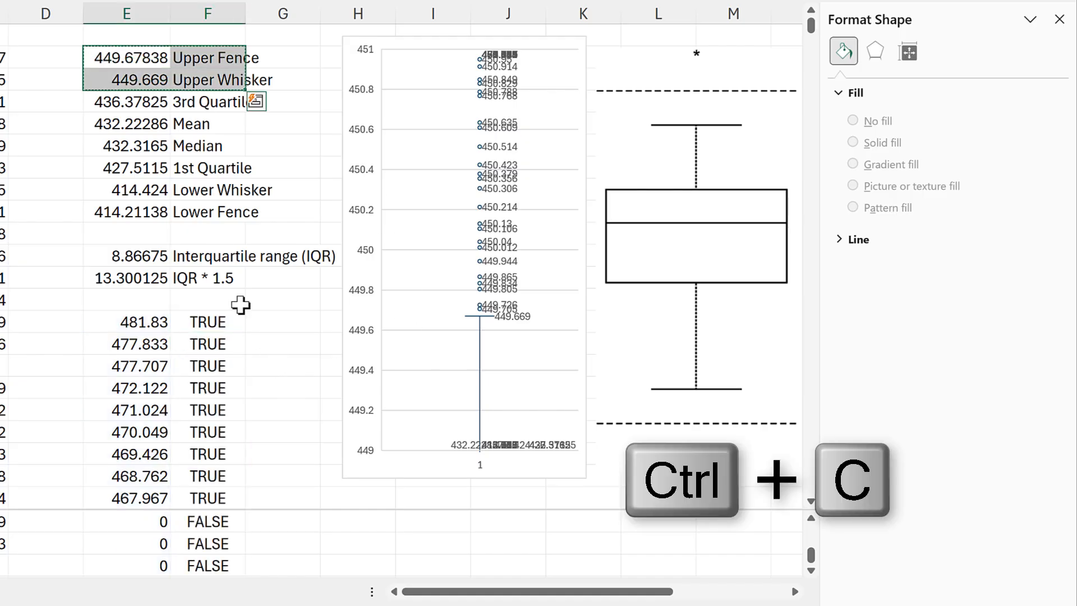
left_click(276, 336)
scroll(279, 322, "down", 18)
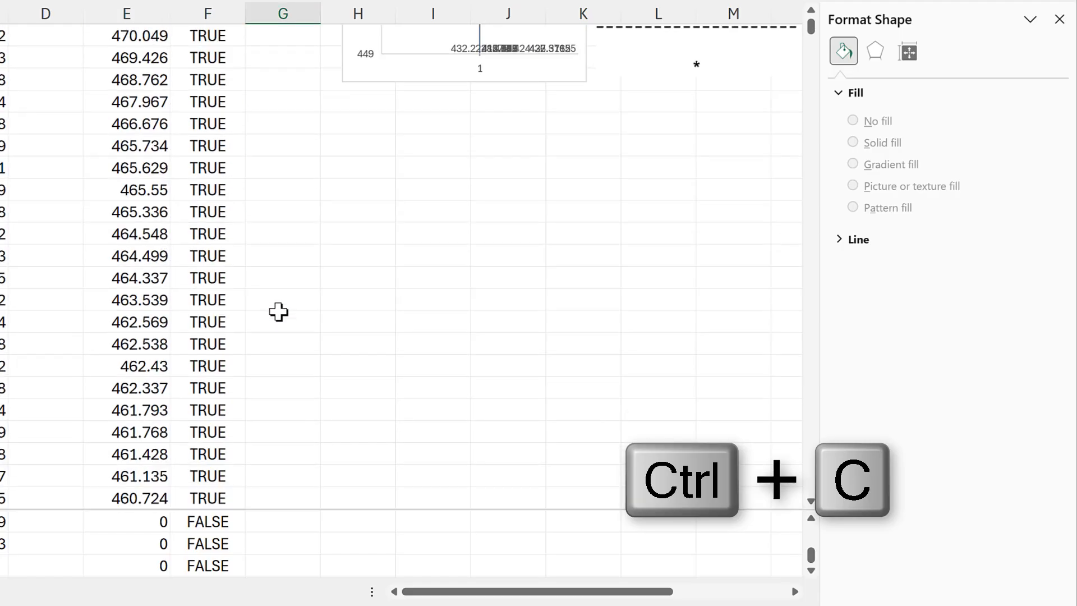
scroll(284, 313, "down", 20)
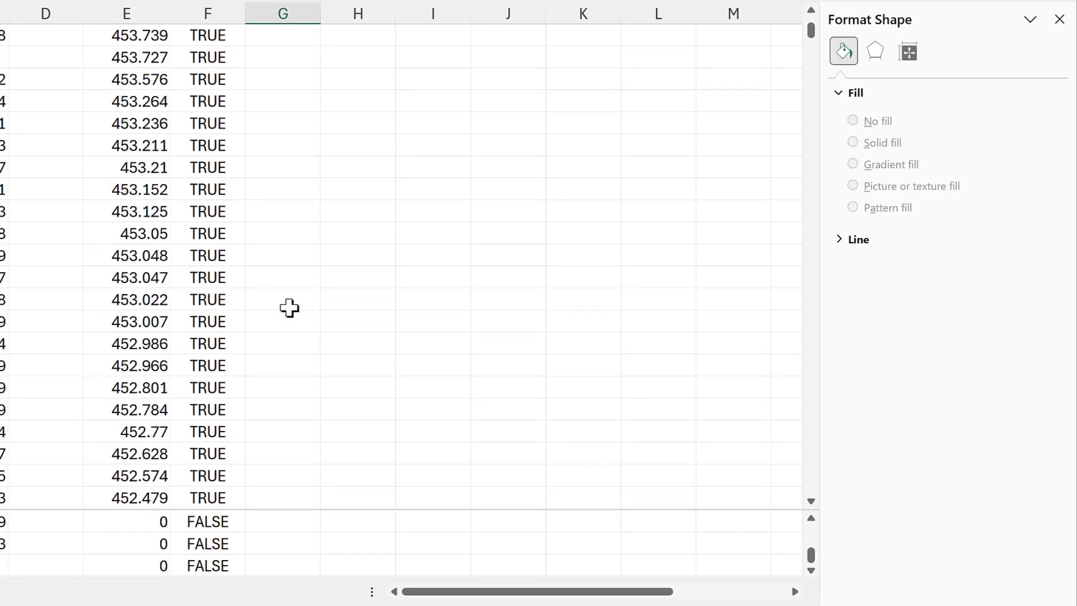
scroll(289, 308, "down", 9)
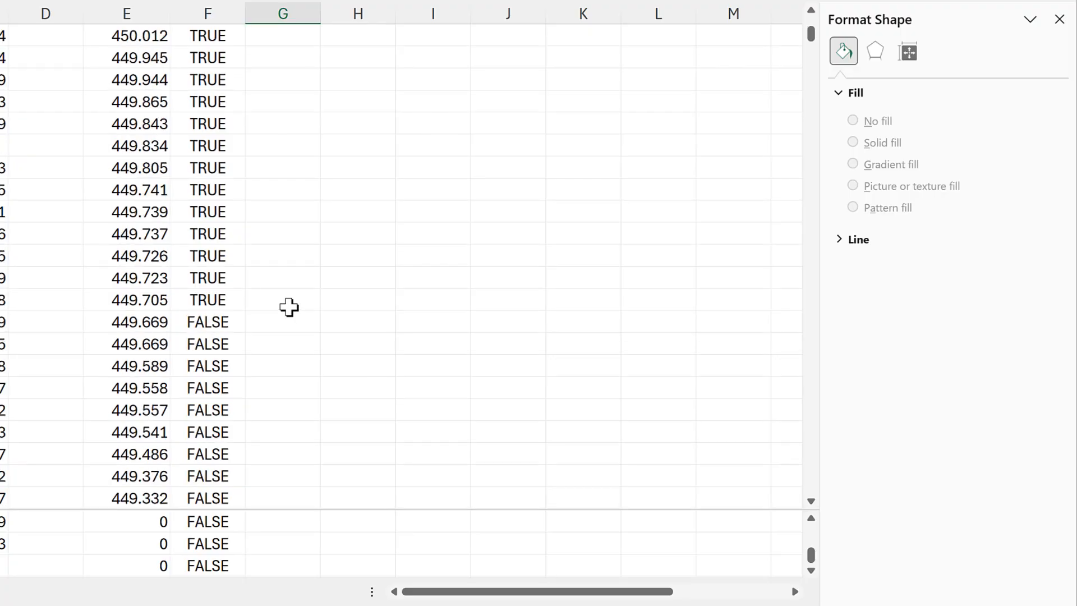
scroll(290, 307, "up", 3)
scroll(289, 307, "down", 1)
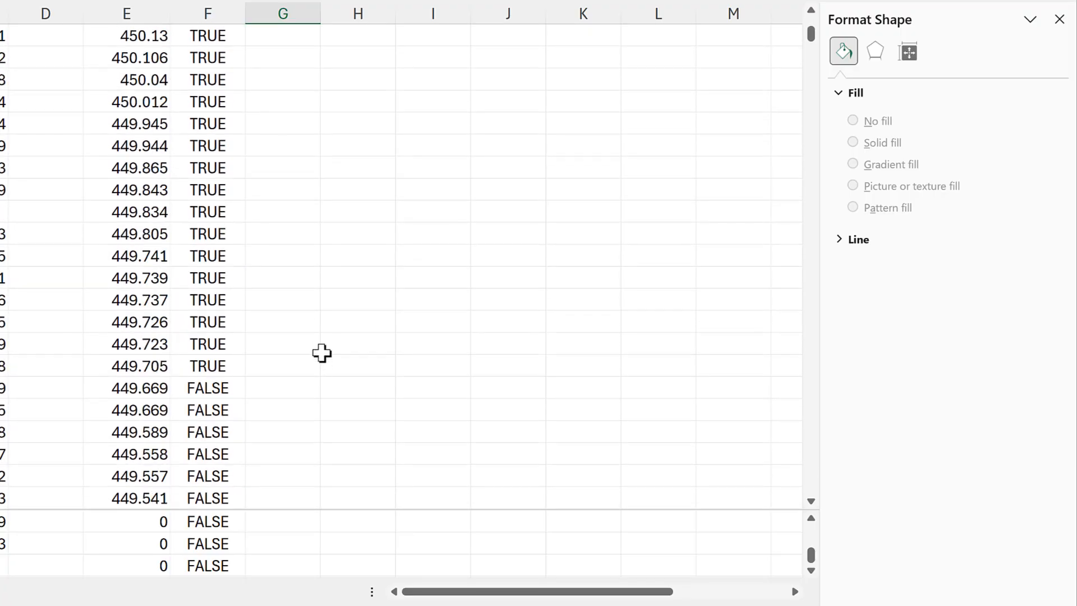
left_click(344, 362)
right_click(344, 362)
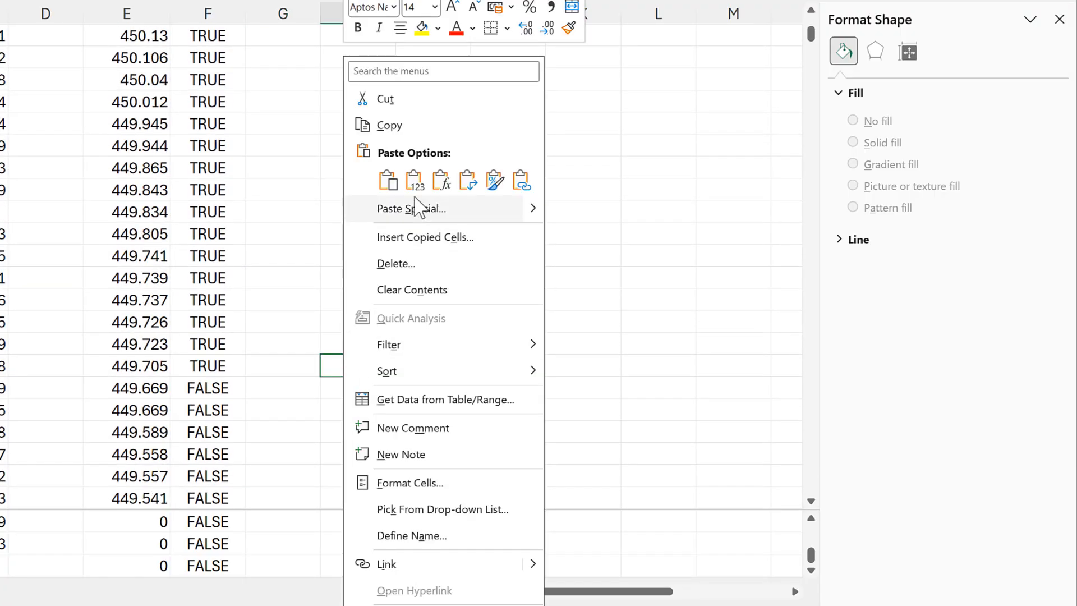
left_click(387, 181)
left_click(292, 368)
- Compare the last TRUE and first FALSE rows of the descending list with the pasted Upper Fence and Upper Whisker
scroll(296, 376, "down", 1)
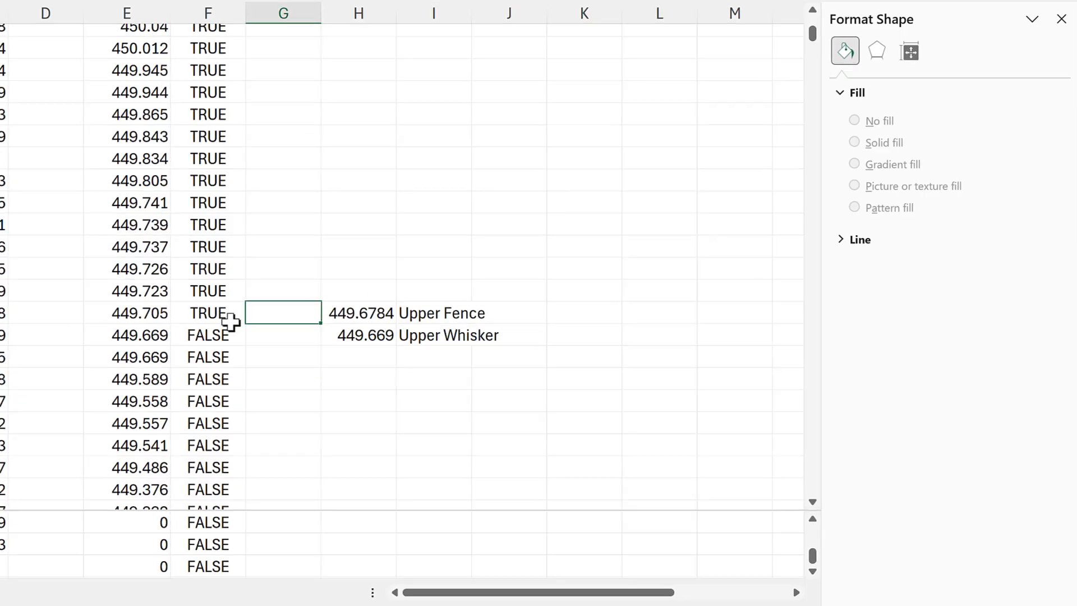
left_click_drag(227, 317, 196, 112)
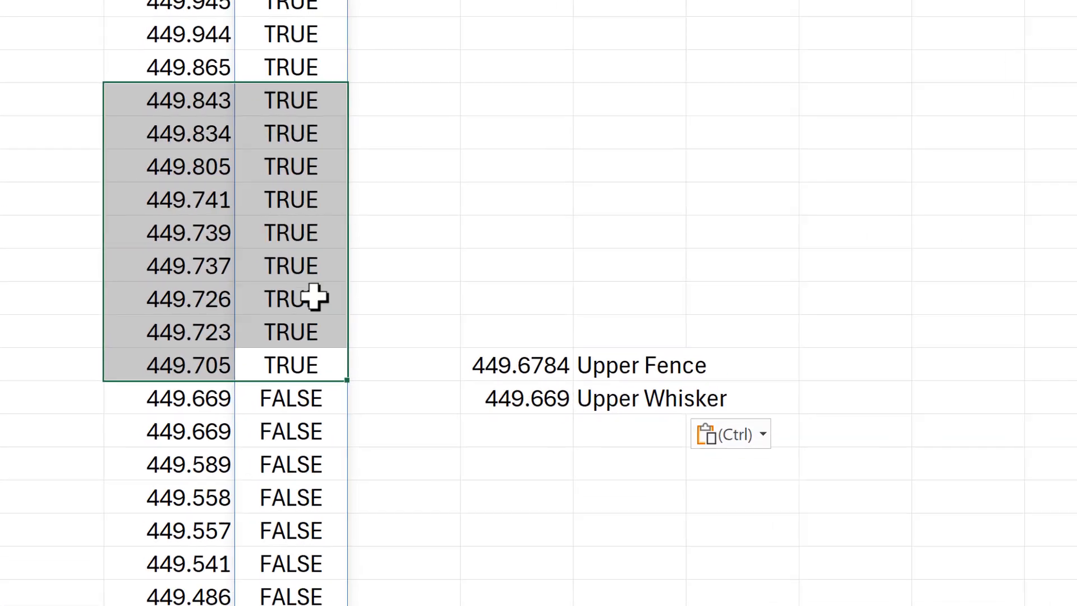
left_click(284, 339)
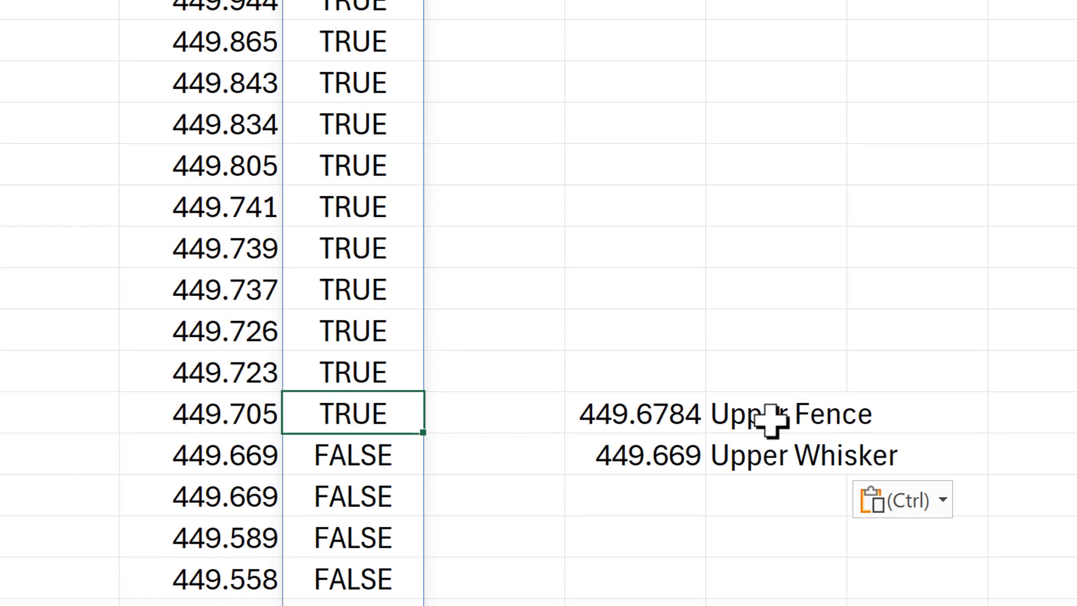
left_click_drag(708, 411, 666, 409)
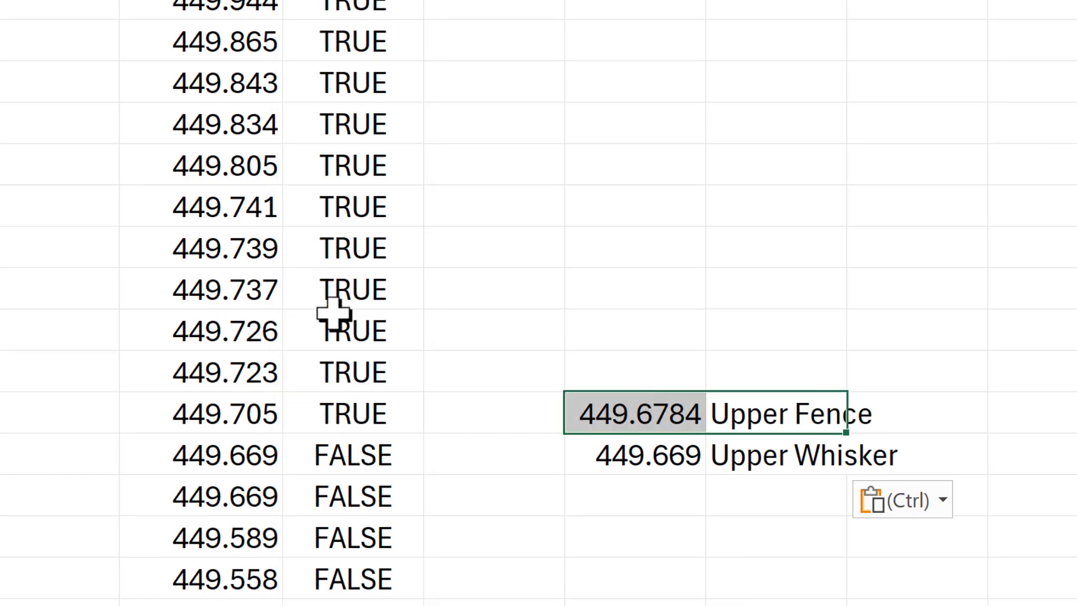
left_click_drag(230, 455, 297, 450)
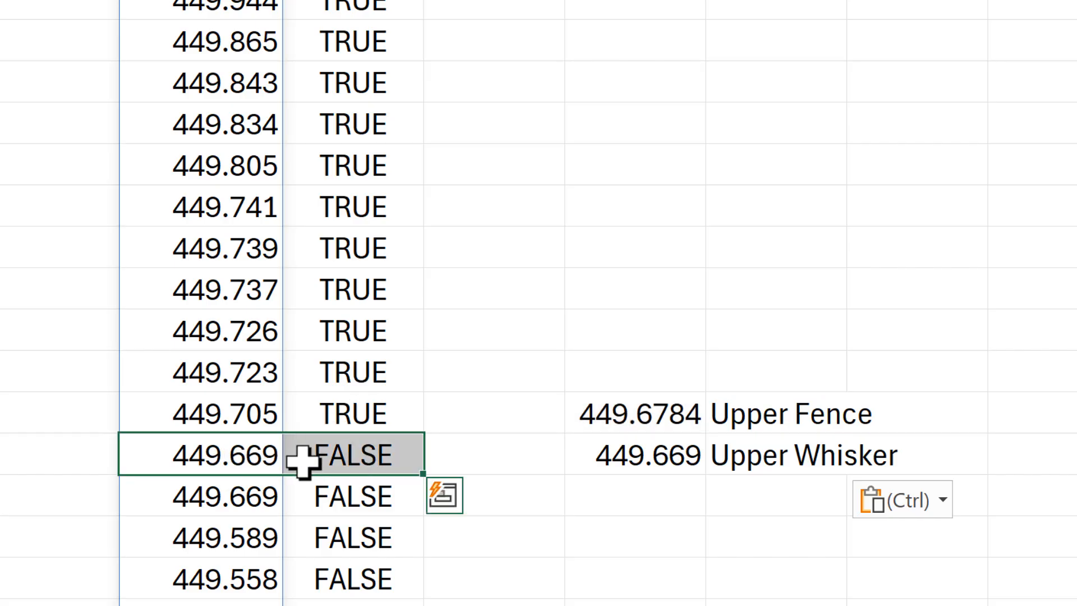
left_click_drag(632, 455, 760, 447)
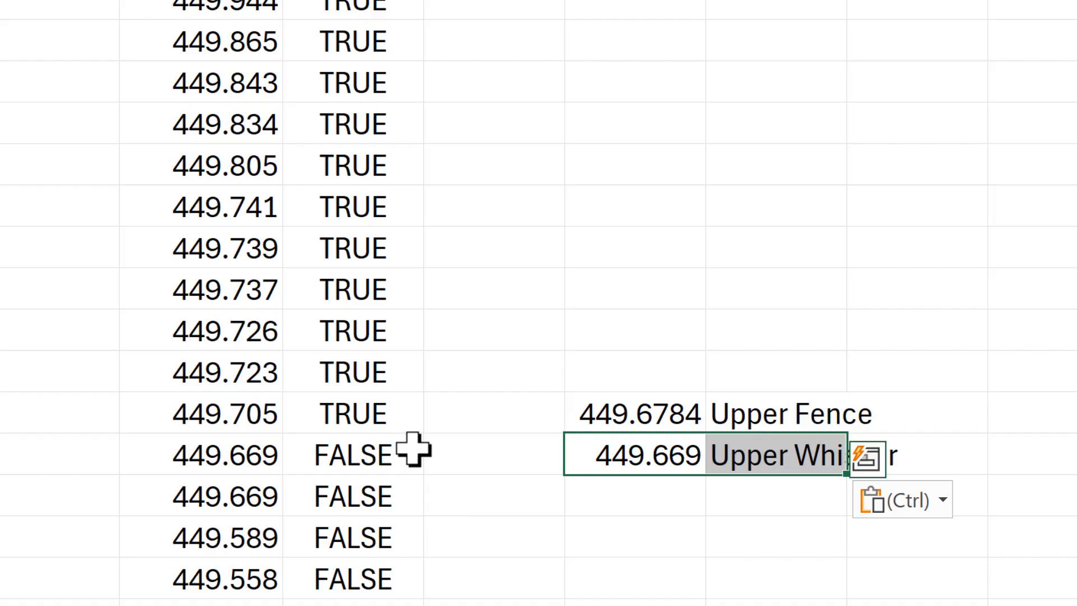
left_click_drag(257, 462, 329, 452)
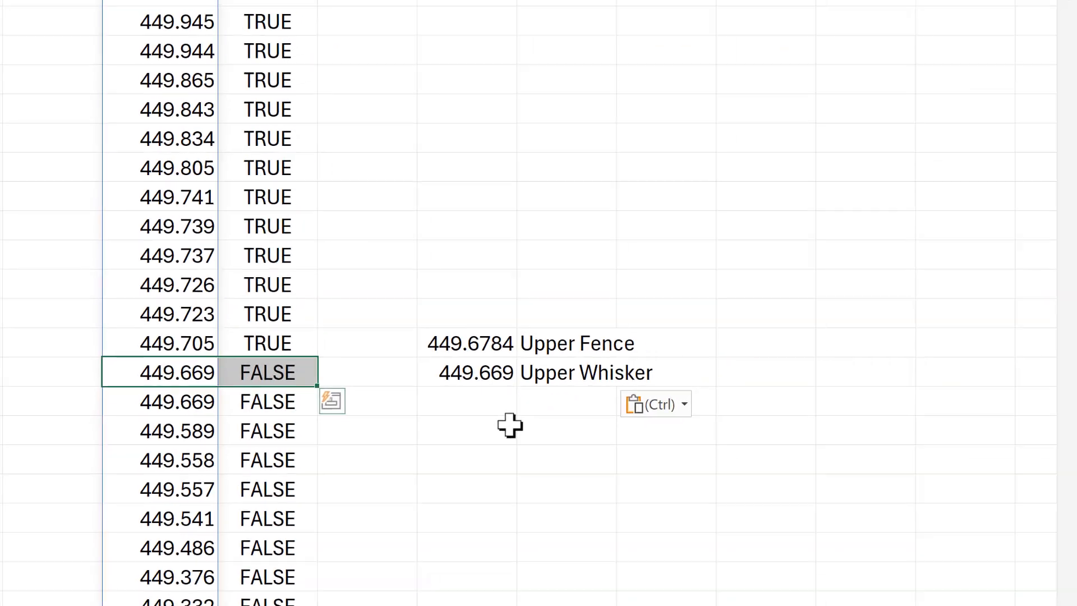
- Reset the chart's vertical axis minimum and maximum bounds to automatic
left_click(605, 481)
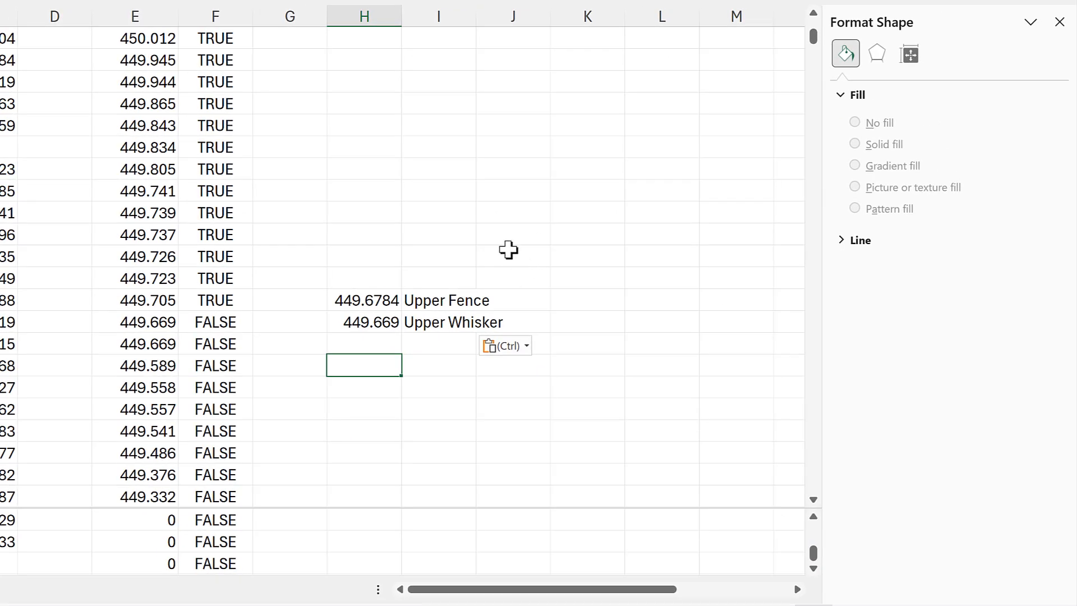
scroll(508, 250, "up", 10)
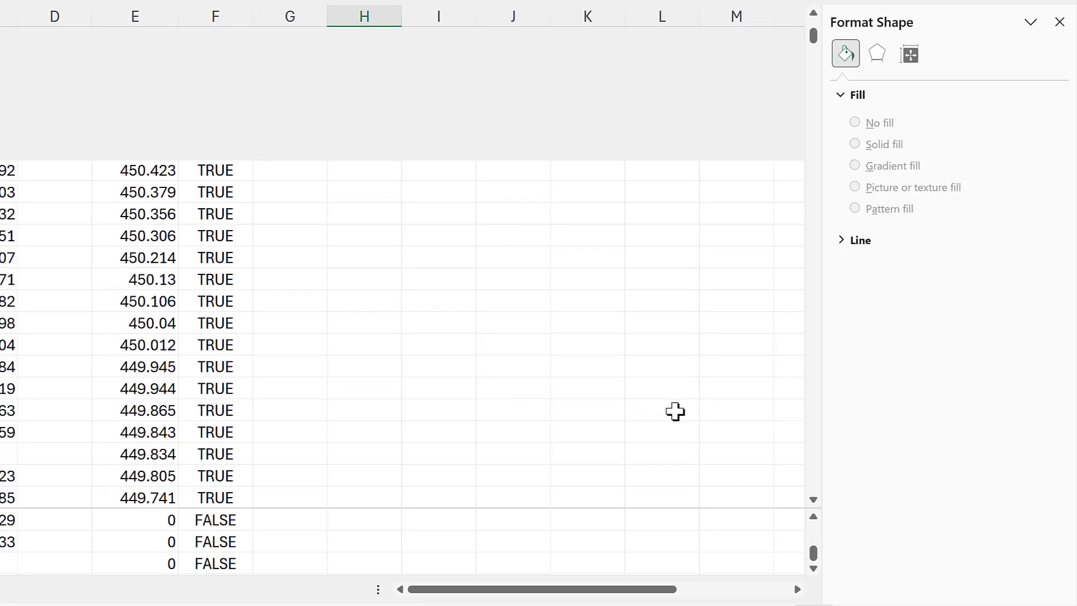
left_click_drag(817, 48, 815, 22)
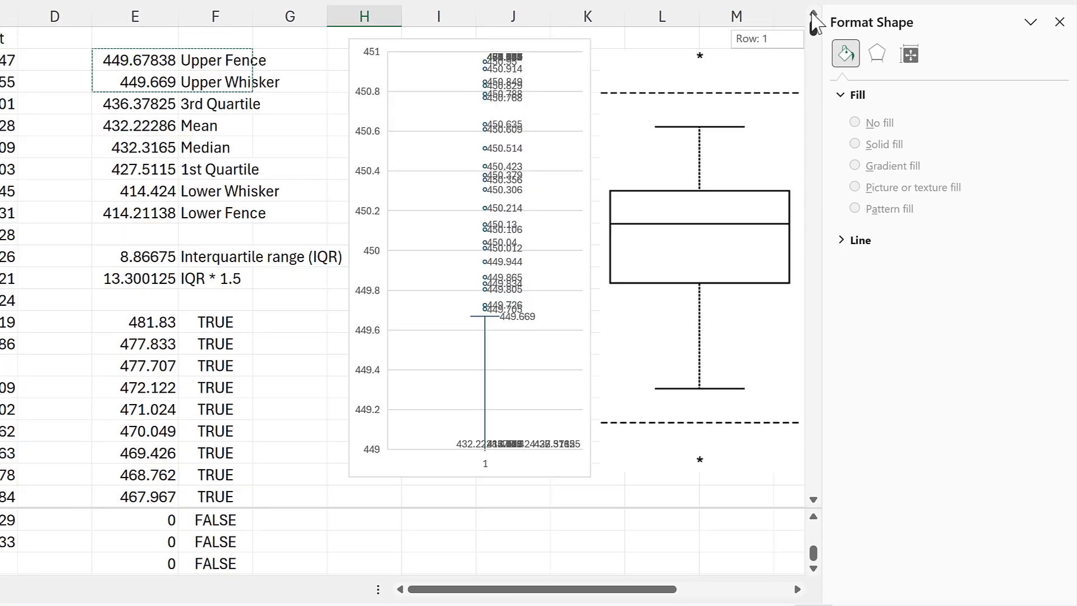
left_click(374, 213)
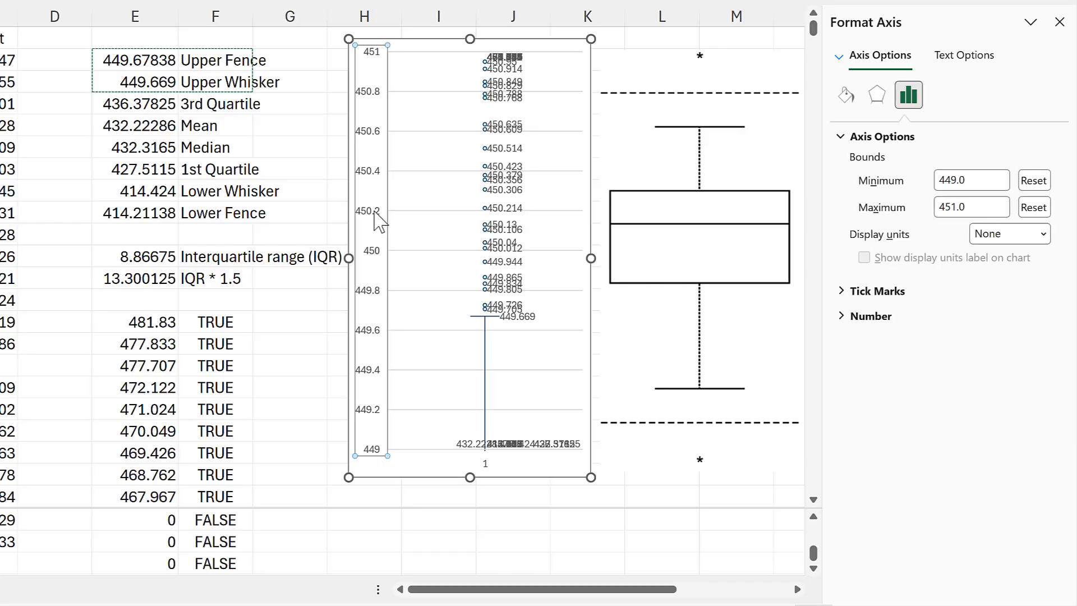
left_click(1035, 181)
left_click(1036, 207)
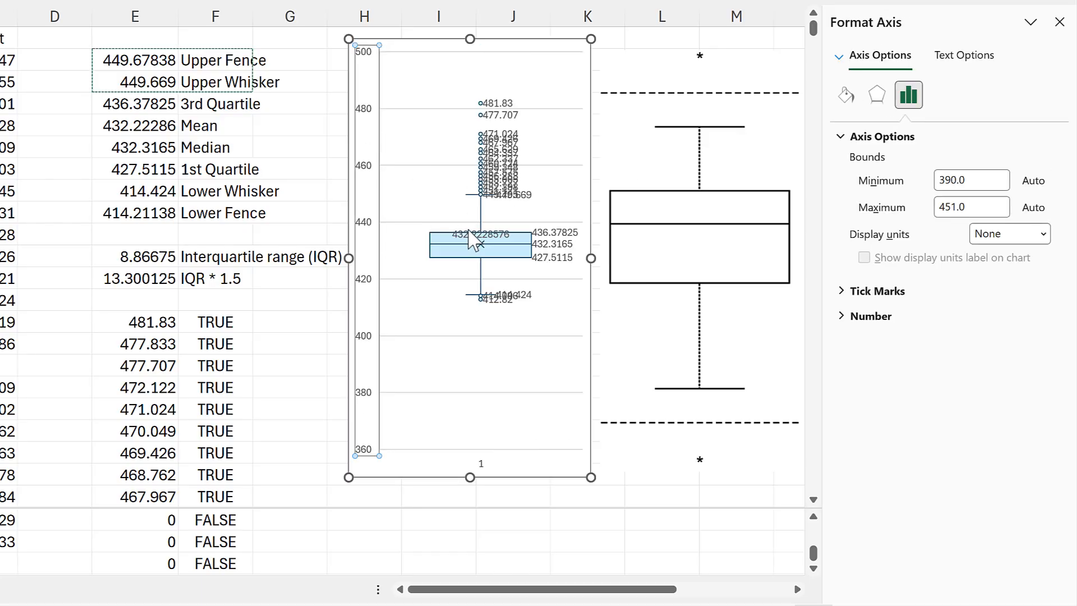
- Hide the outlier points of the box and whisker series and set its quartile calculation to inclusive median
left_click(481, 218)
left_click(855, 208)
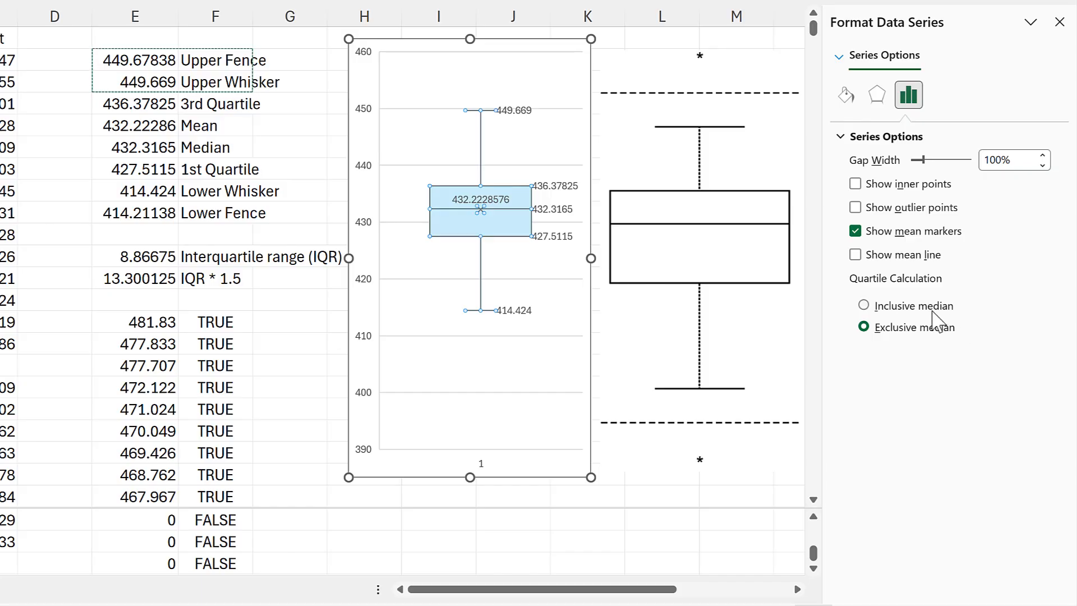
left_click(864, 306)
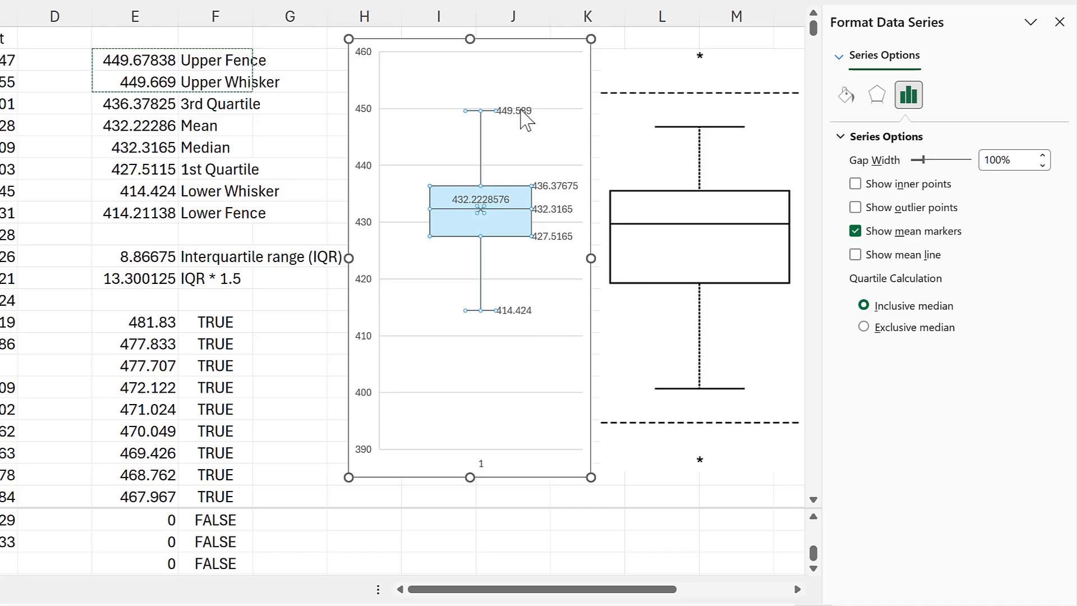
left_click(313, 175)
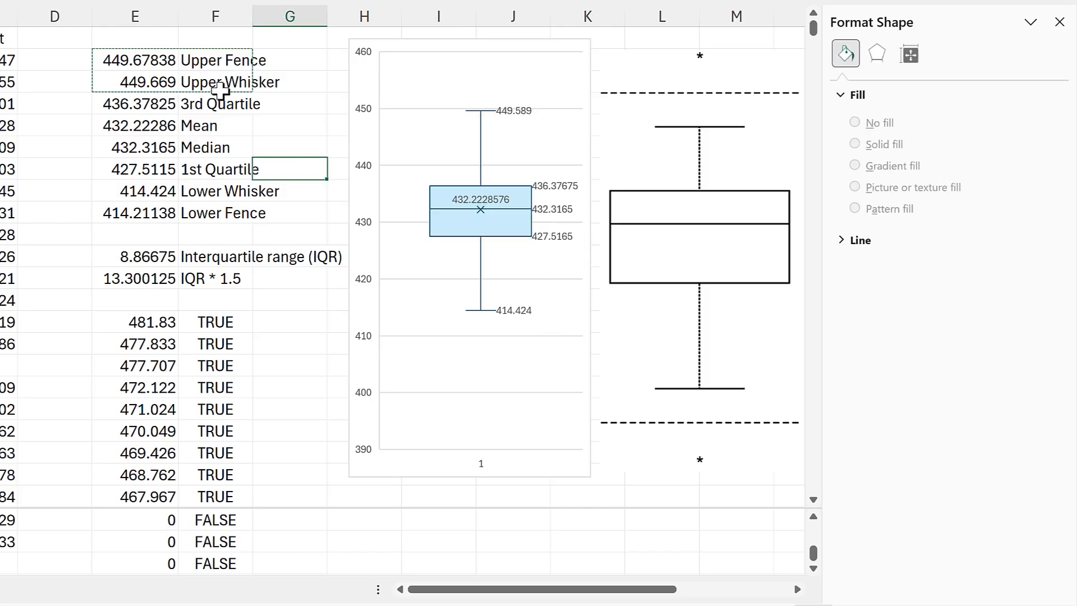
- Change the 3rd Quartile formula in E4 to =QUARTILE.INC(B2:B8761,3)
left_click(144, 110)
key("F2")
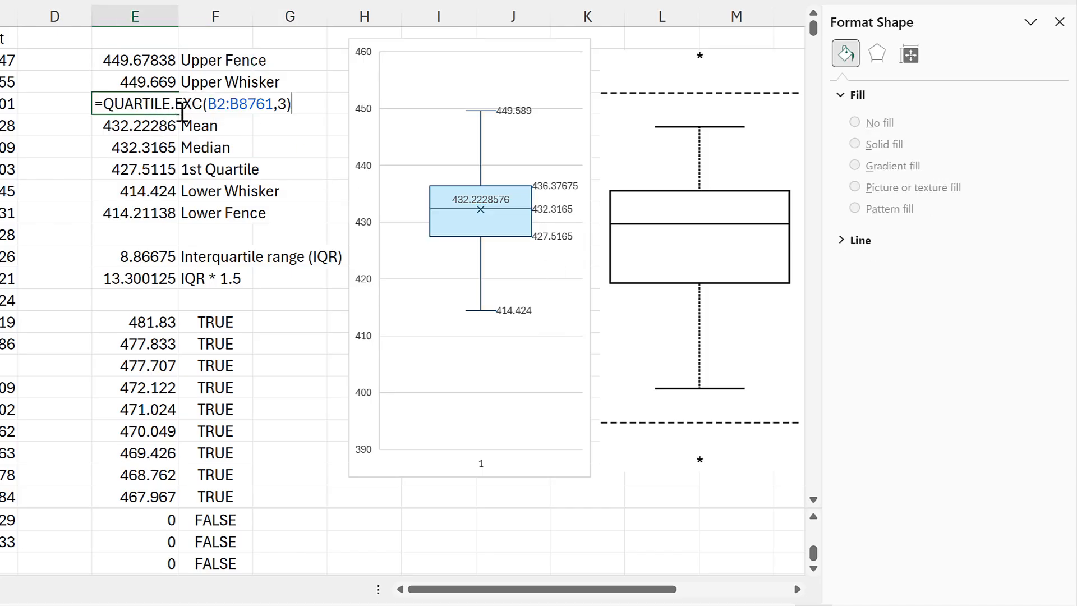
left_click(178, 105)
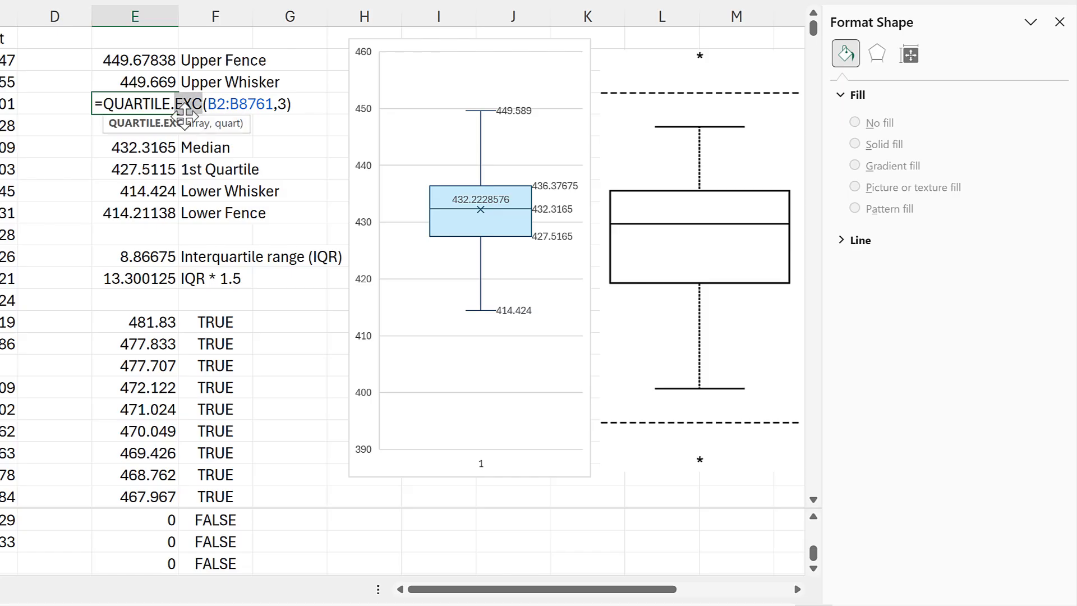
type("inc")
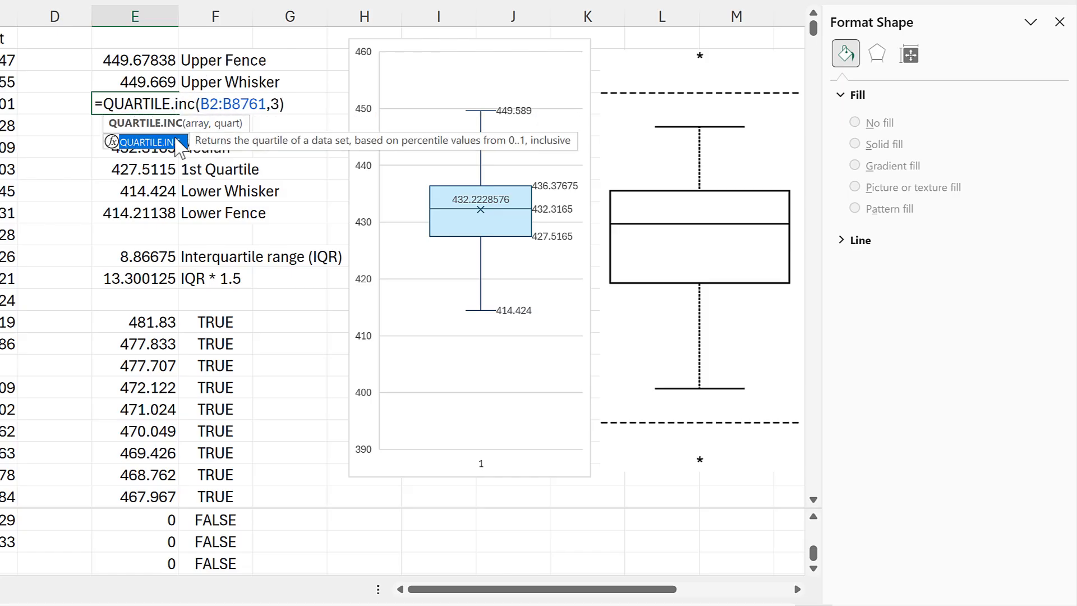
key("Return")
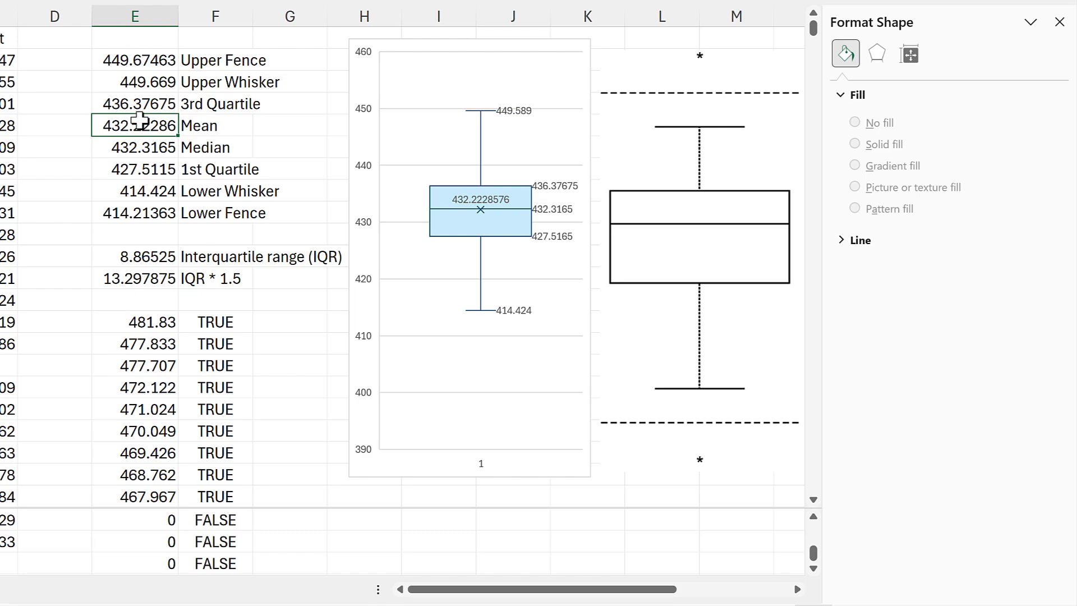
- Change the 1st Quartile formula in E7 to =QUARTILE.INC(B2:B8761,1)
left_click(138, 165)
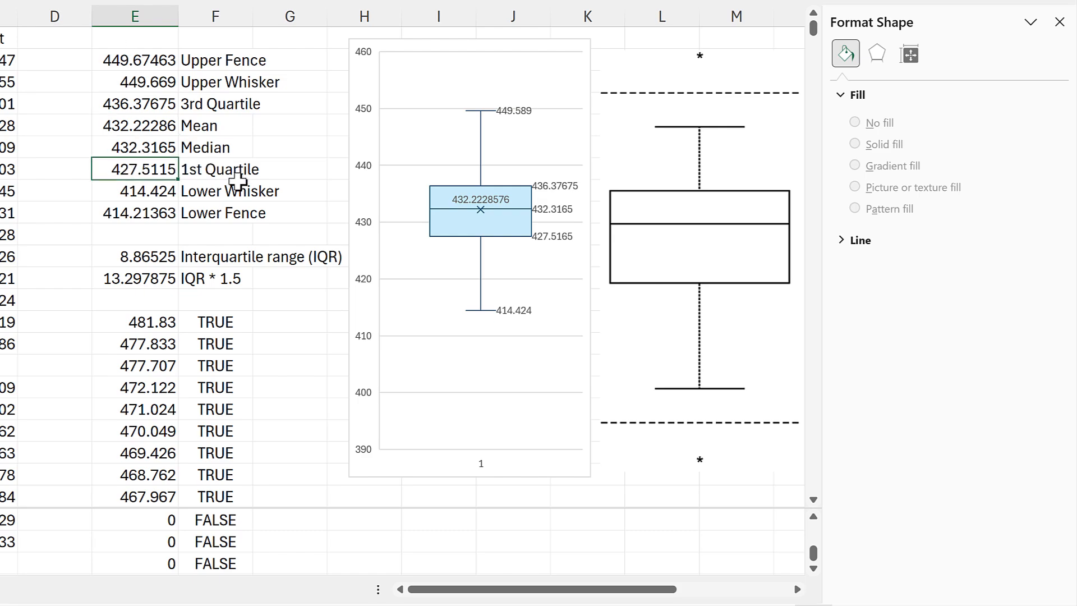
key("F2")
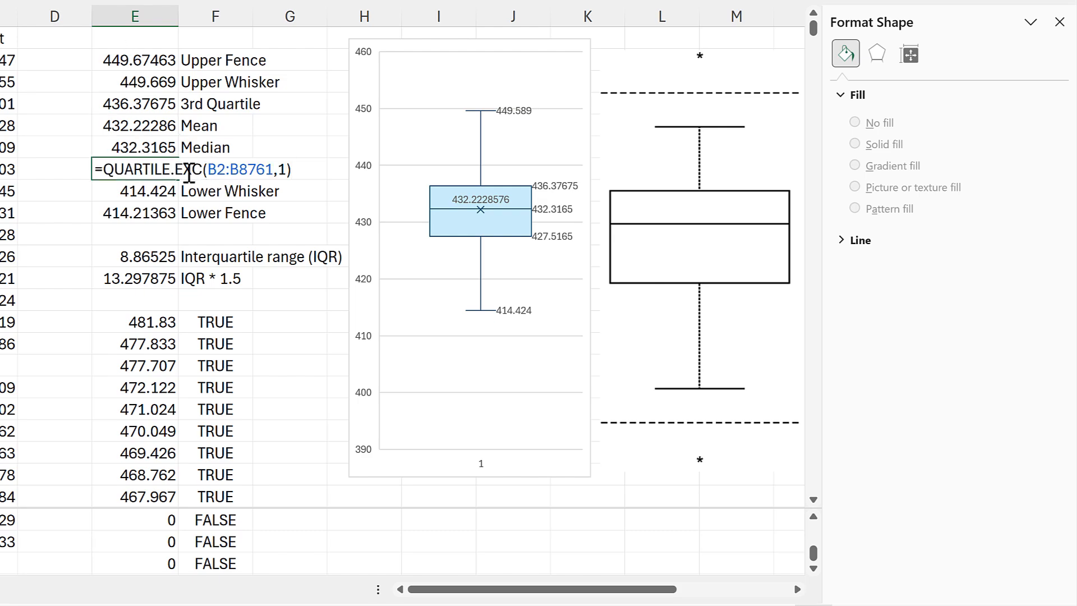
double_click(189, 168)
type("inc")
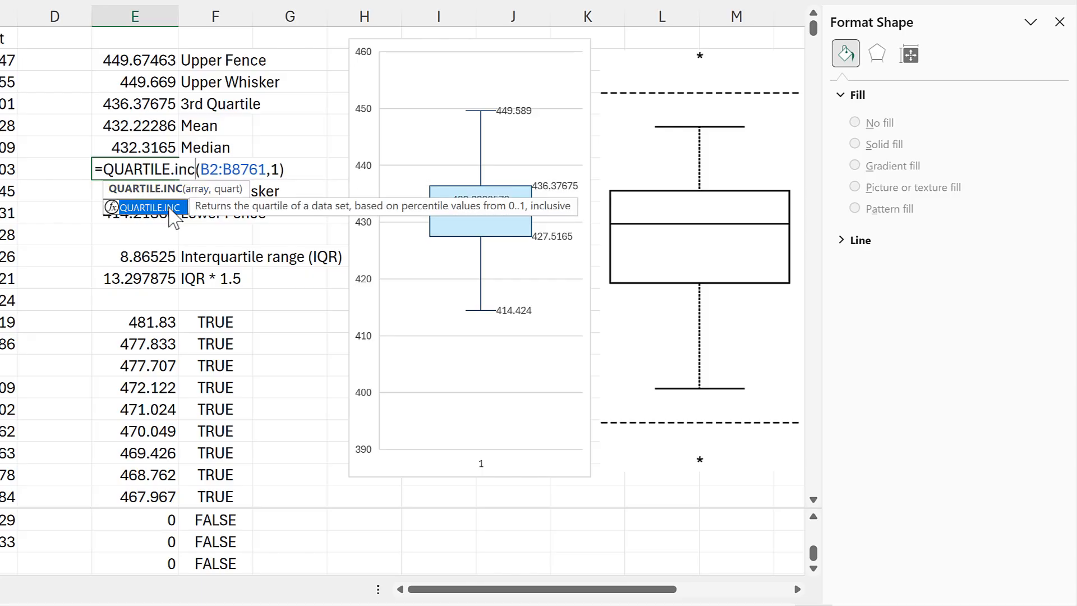
key("Return")
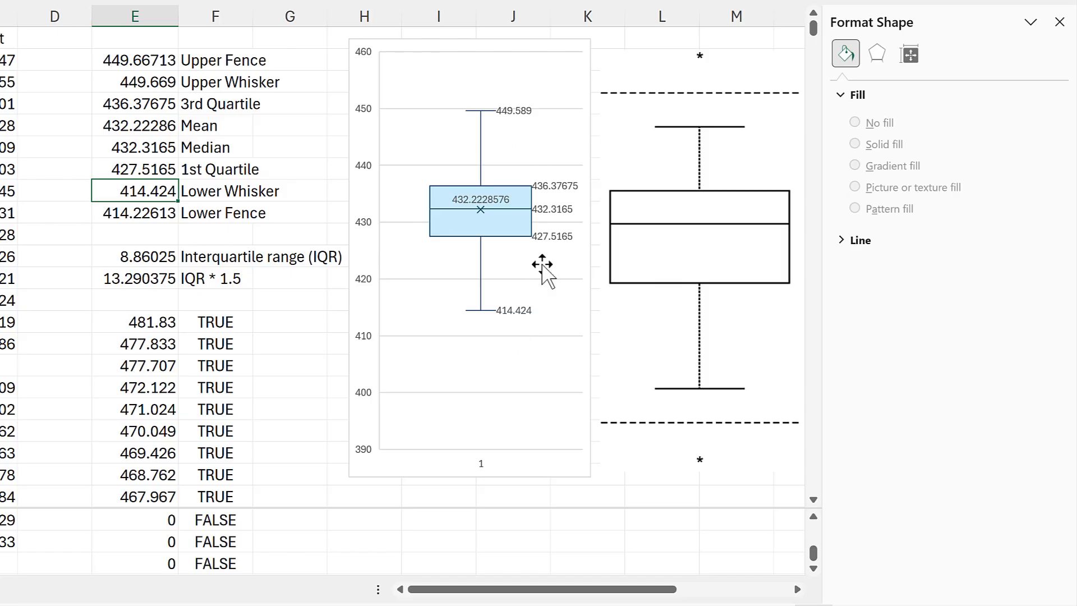
left_click(312, 330)
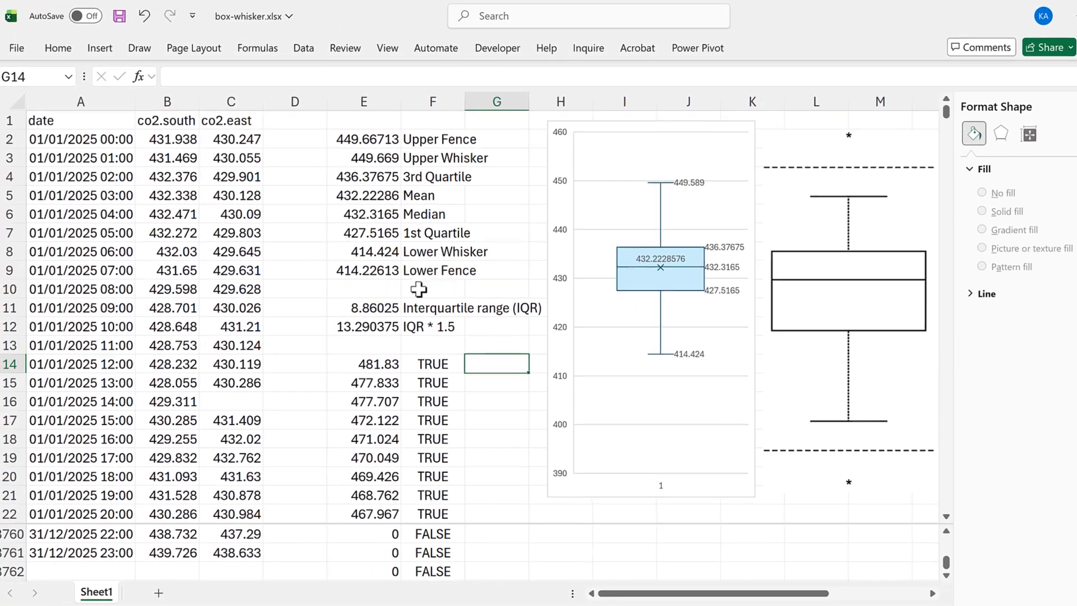
- Insert a new column before co2.south, narrow it and enter the header month in B1
left_click(165, 96)
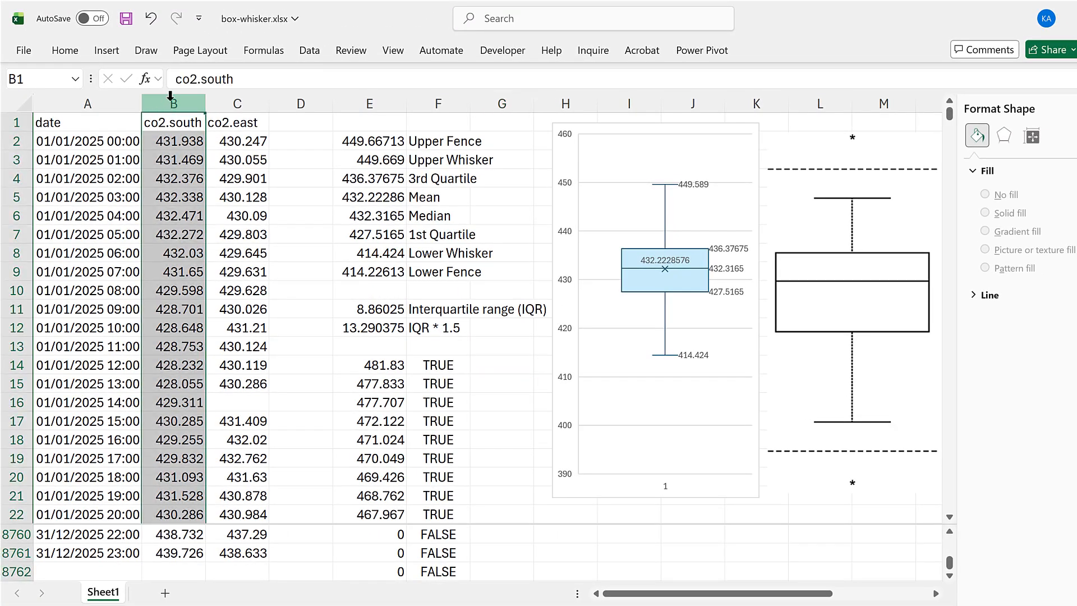
right_click(170, 97)
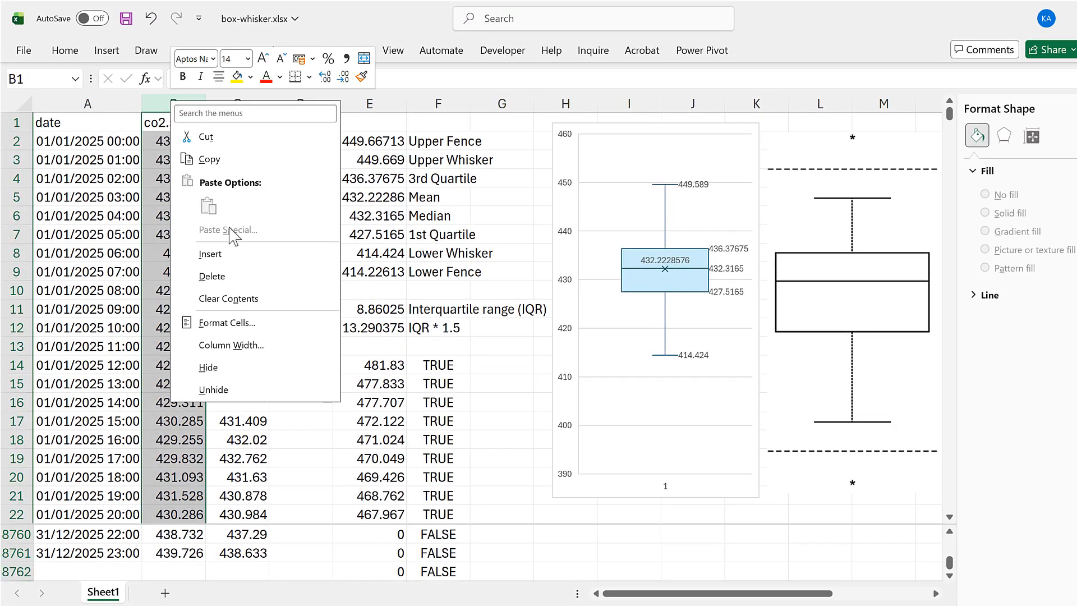
left_click(181, 137)
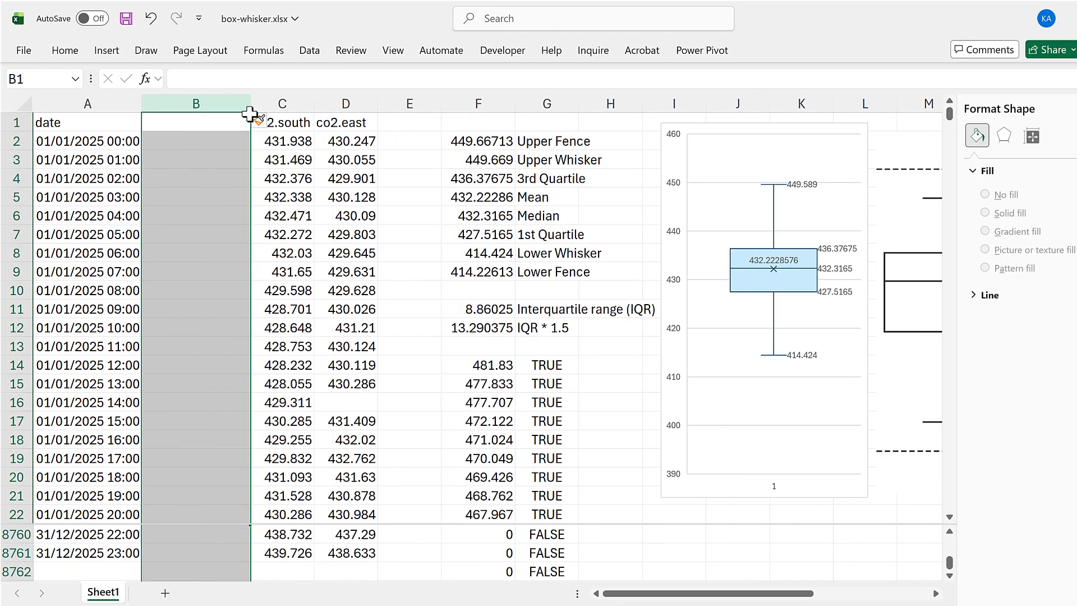
key("Down")
left_click_drag(251, 109, 201, 115)
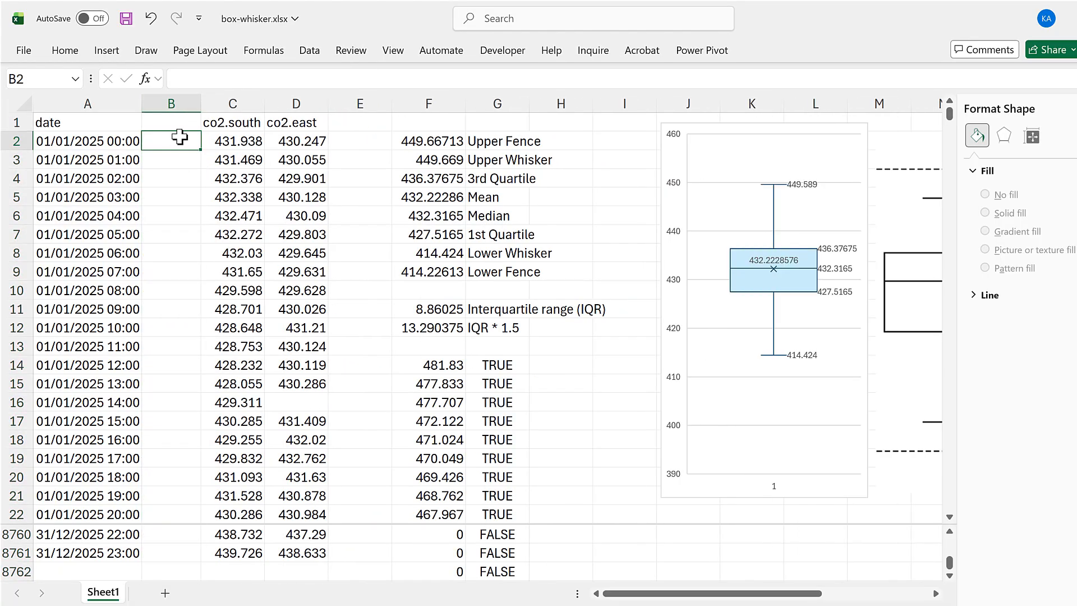
left_click(178, 121)
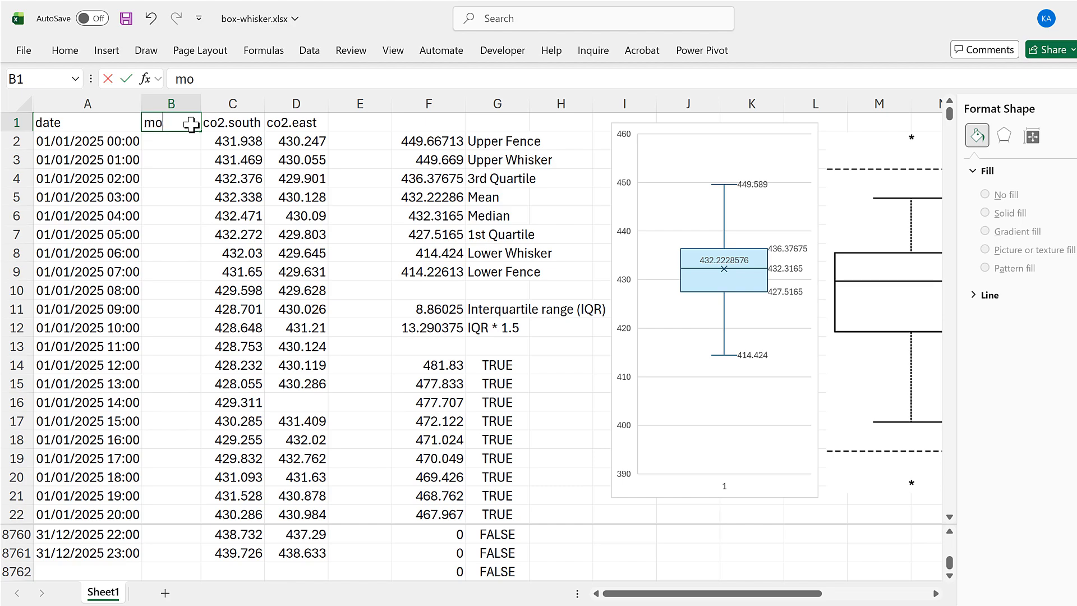
key("Return")
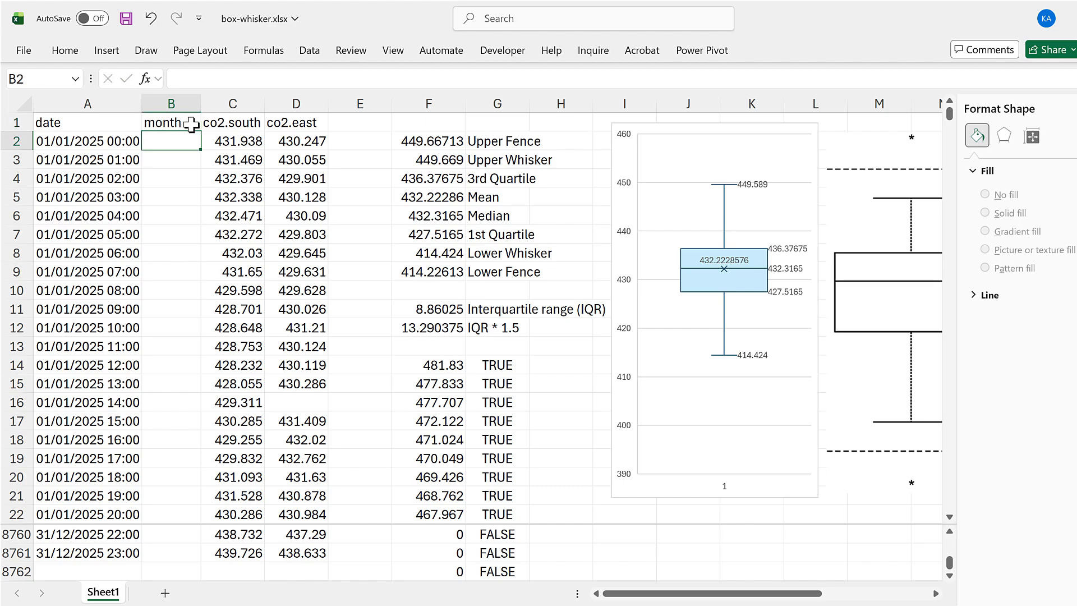
- Enter =TEXT(A2,"mmm") in B2 and fill the formula down to the last data row
type("=text")
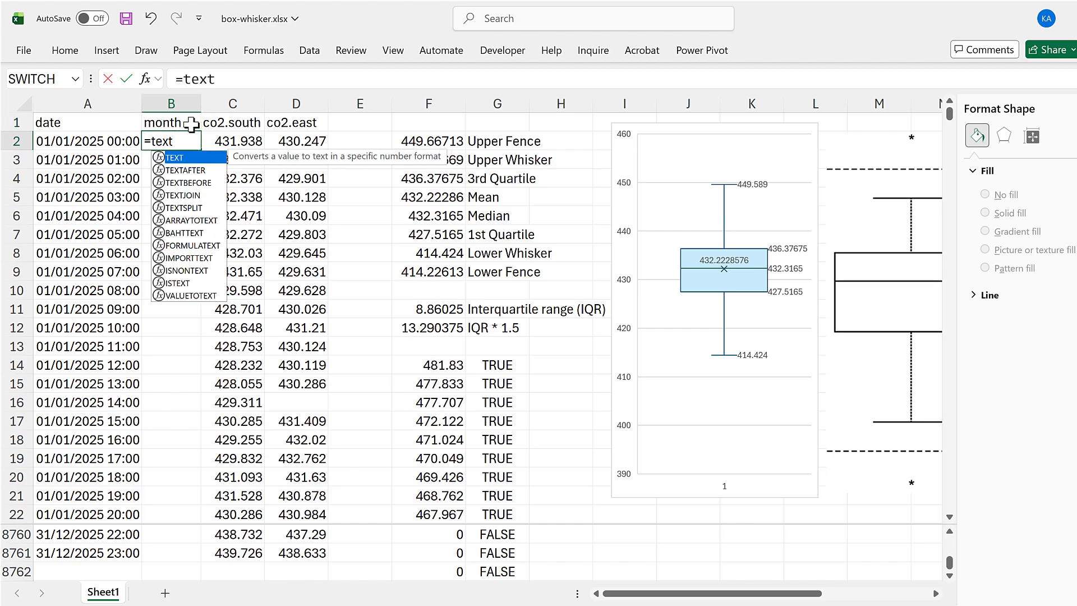
key("Tab")
left_click(108, 140)
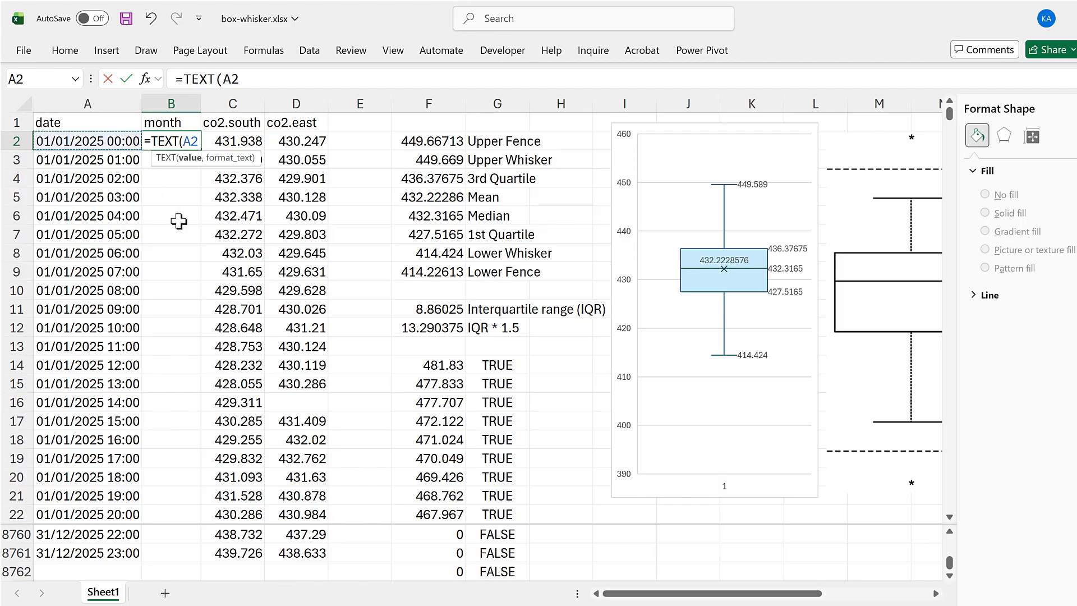
type(",\"mmm")
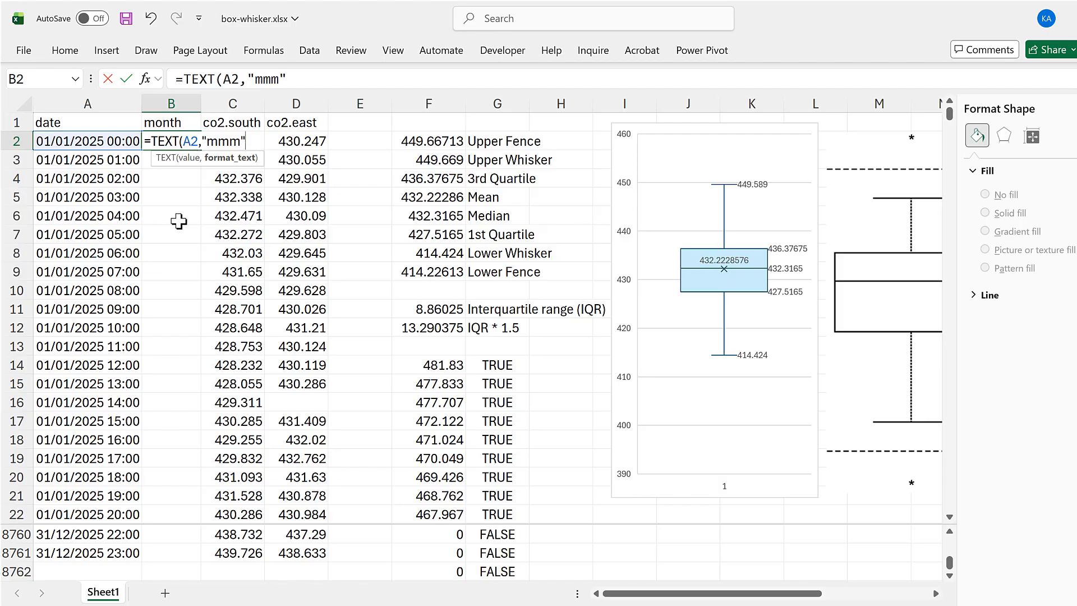
key("Return")
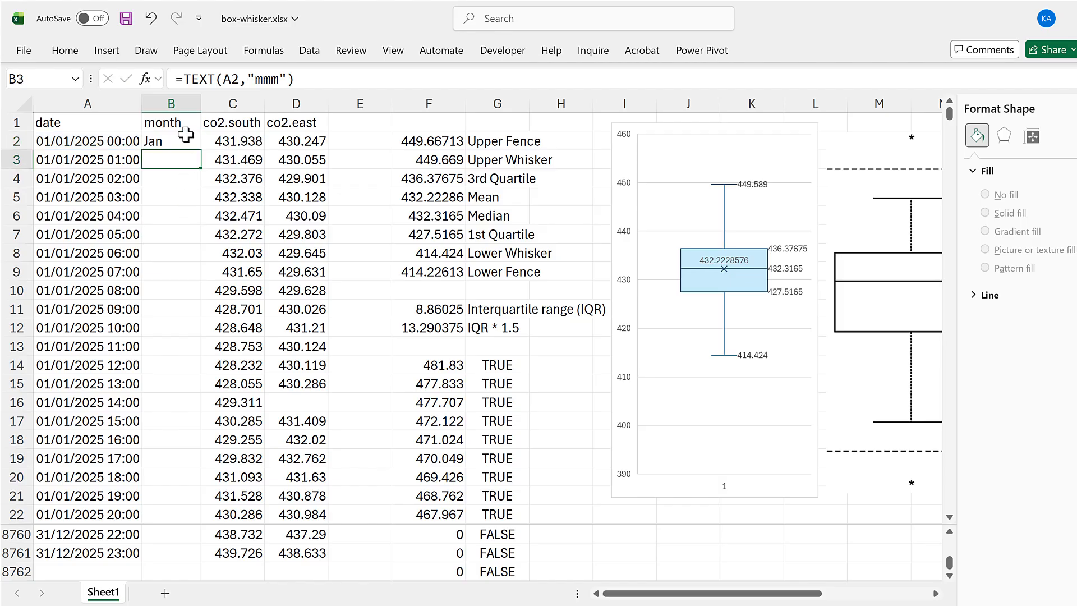
left_click(190, 139)
double_click(201, 149)
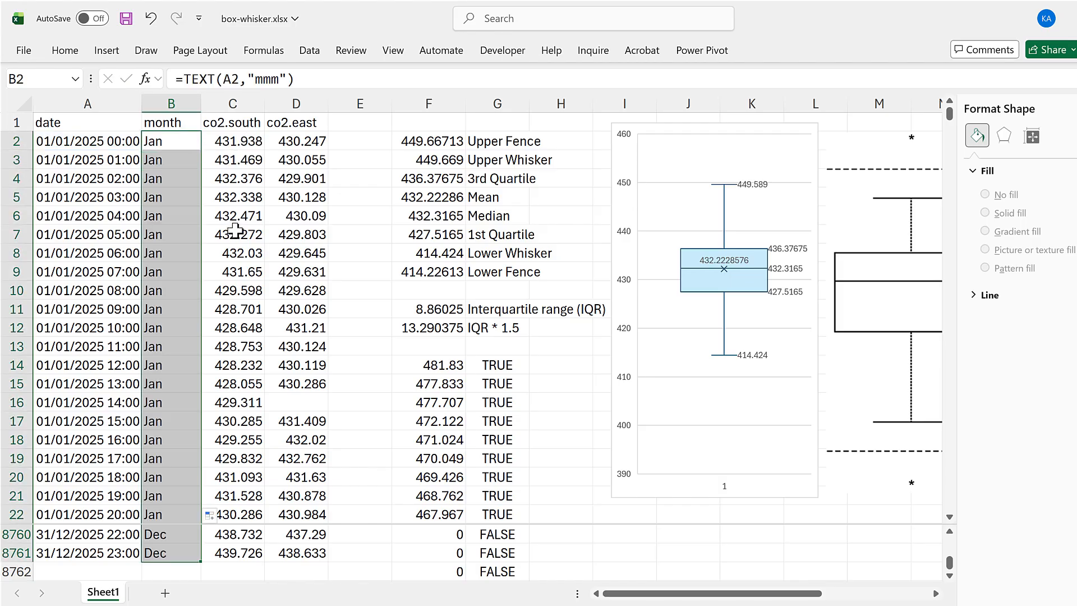
- Insert a box and whisker chart of the month and co2.south columns B1:C8761, then move it up and enlarge it
left_click_drag(185, 122, 216, 122)
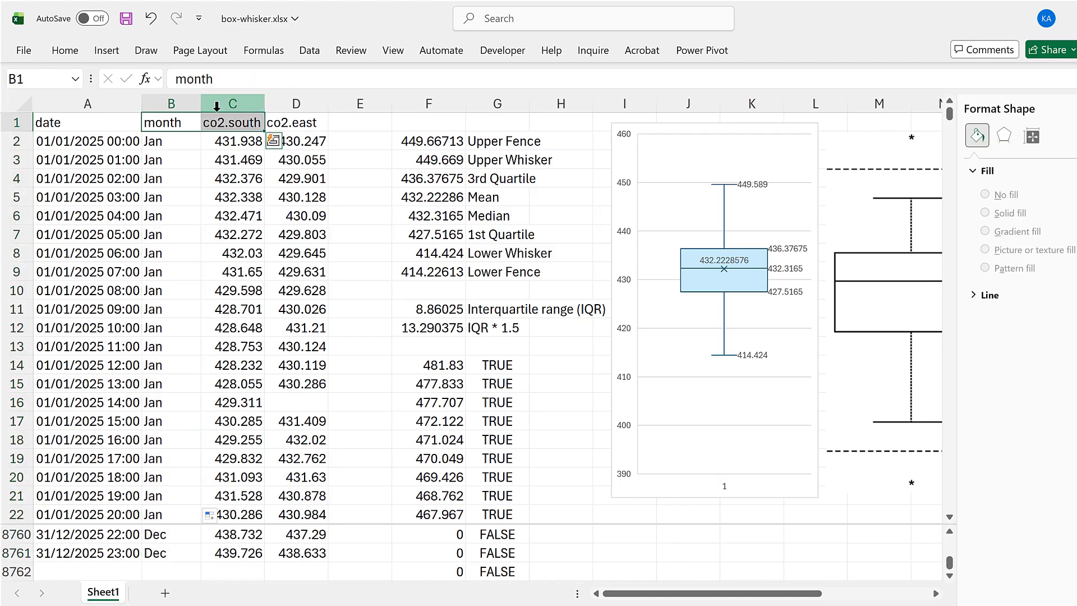
key("ctrl+shift+Down")
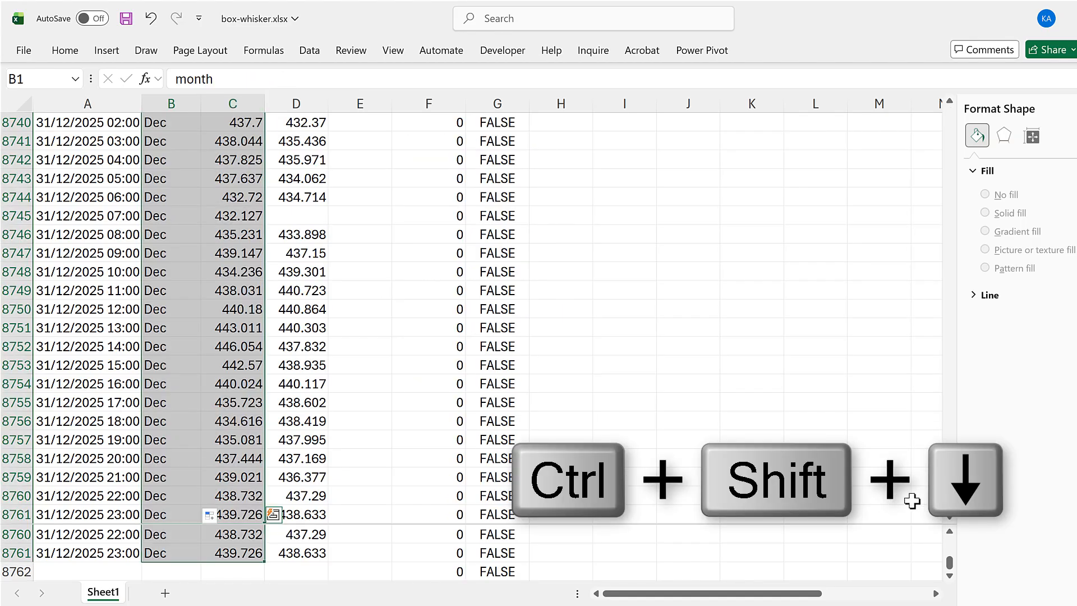
left_click_drag(950, 513, 938, 131)
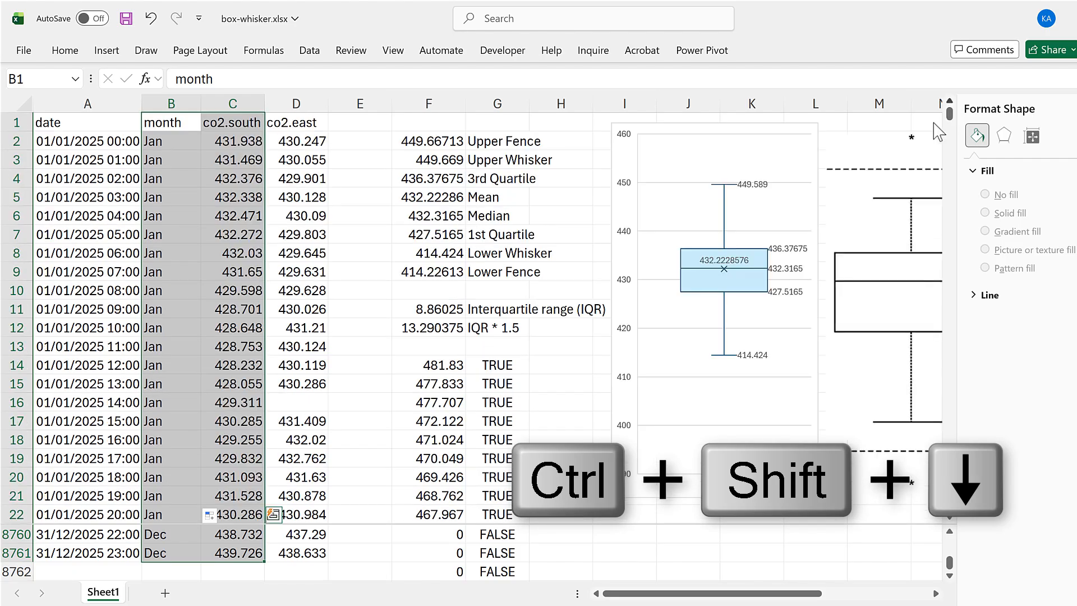
left_click(102, 54)
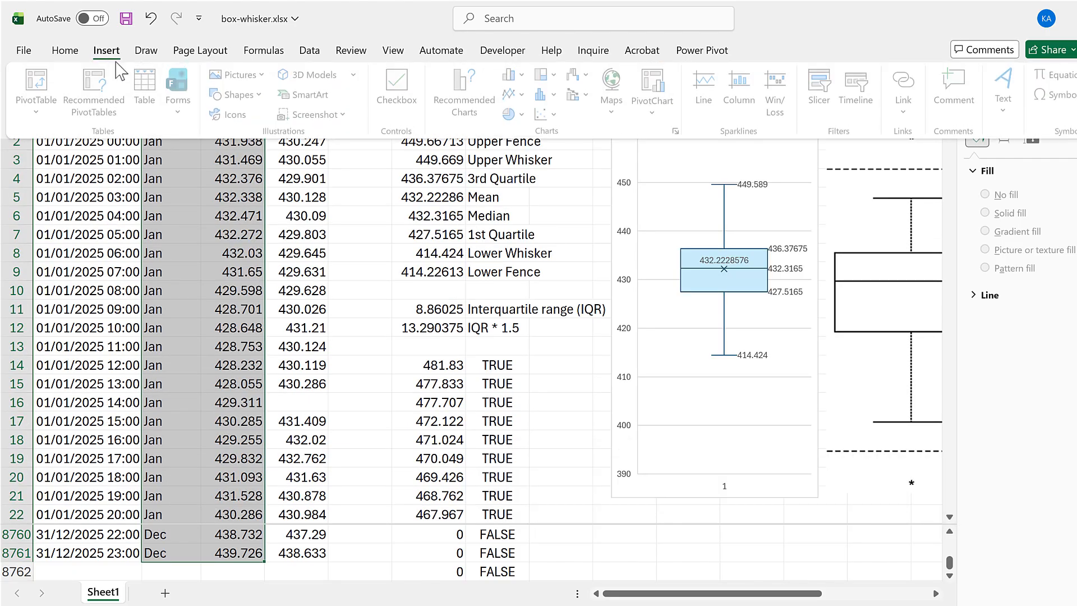
left_click(542, 95)
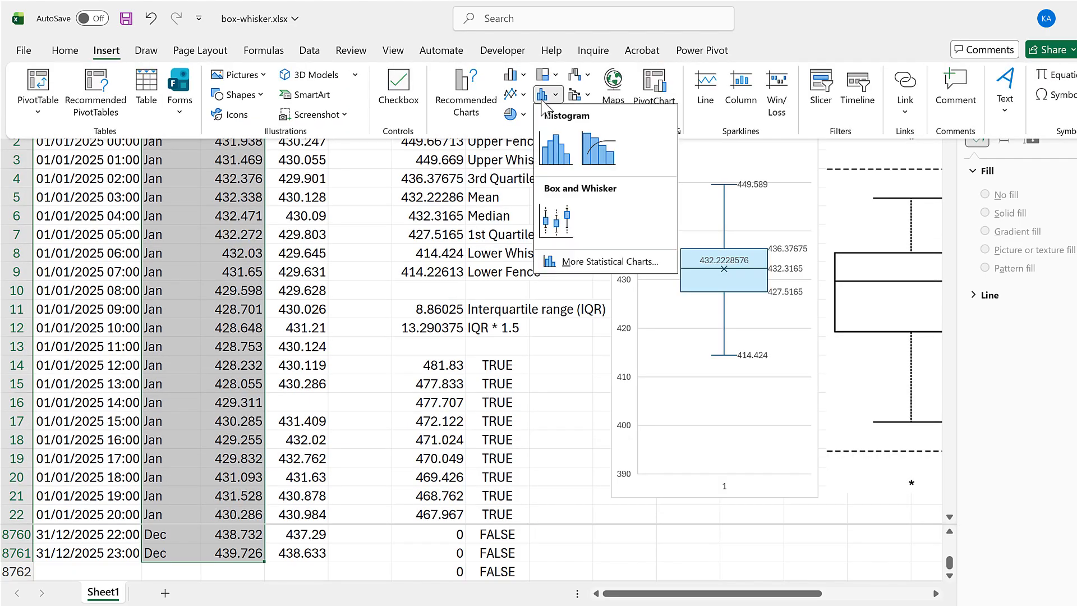
left_click(567, 230)
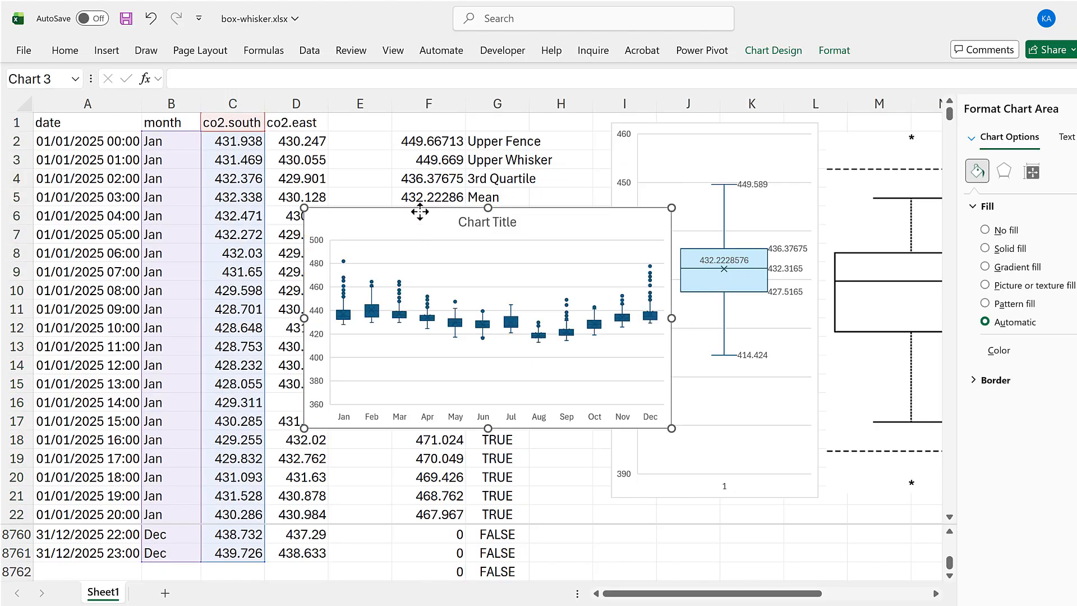
left_click_drag(420, 212, 461, 138)
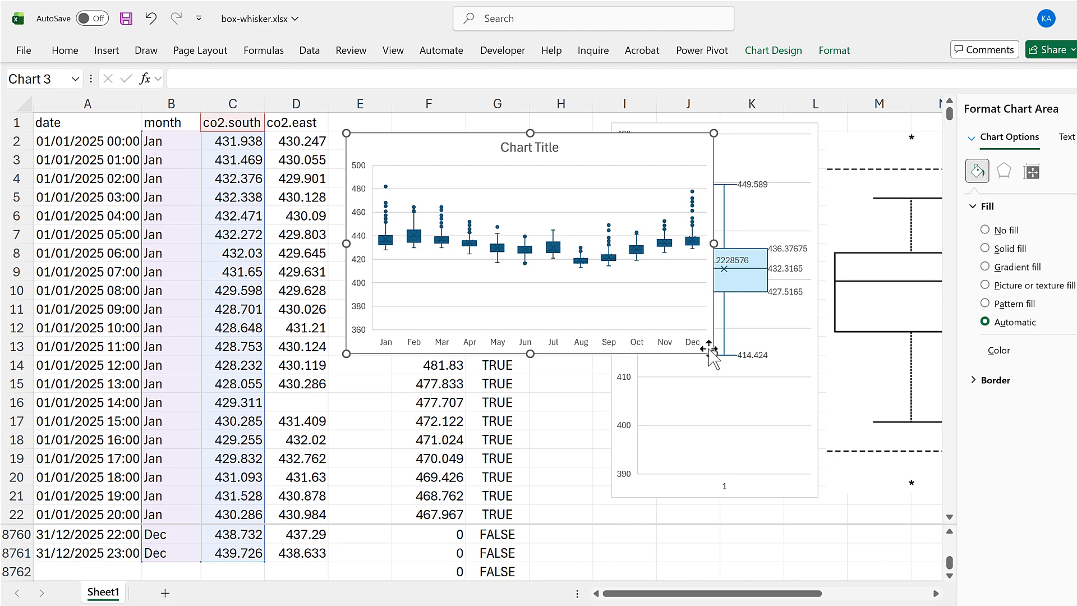
left_click_drag(714, 354, 876, 508)
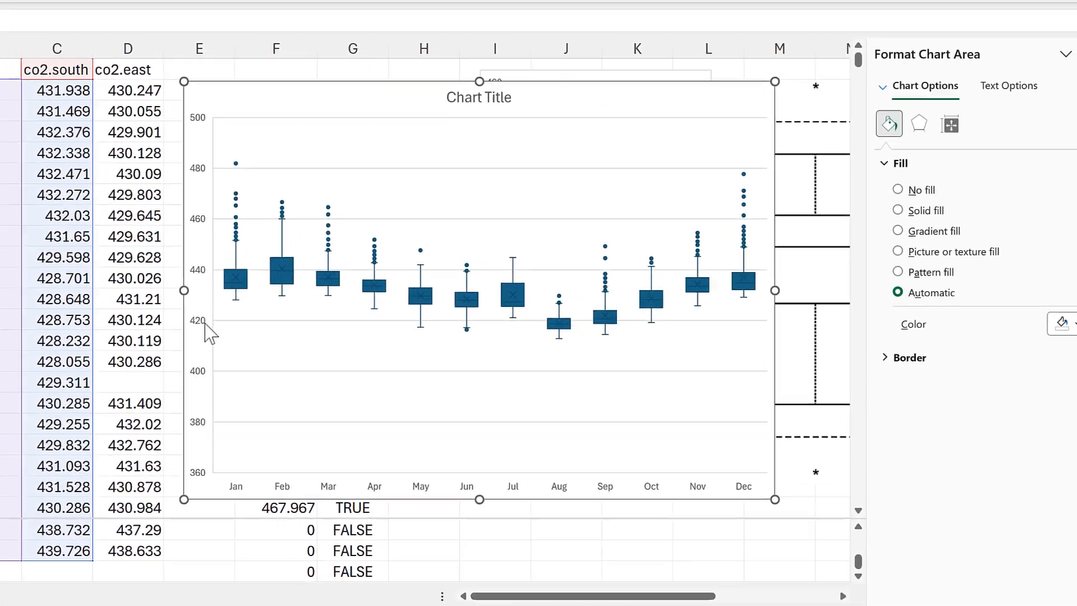
- Set the minimum bound of the monthly chart's vertical axis to 410
left_click(150, 319)
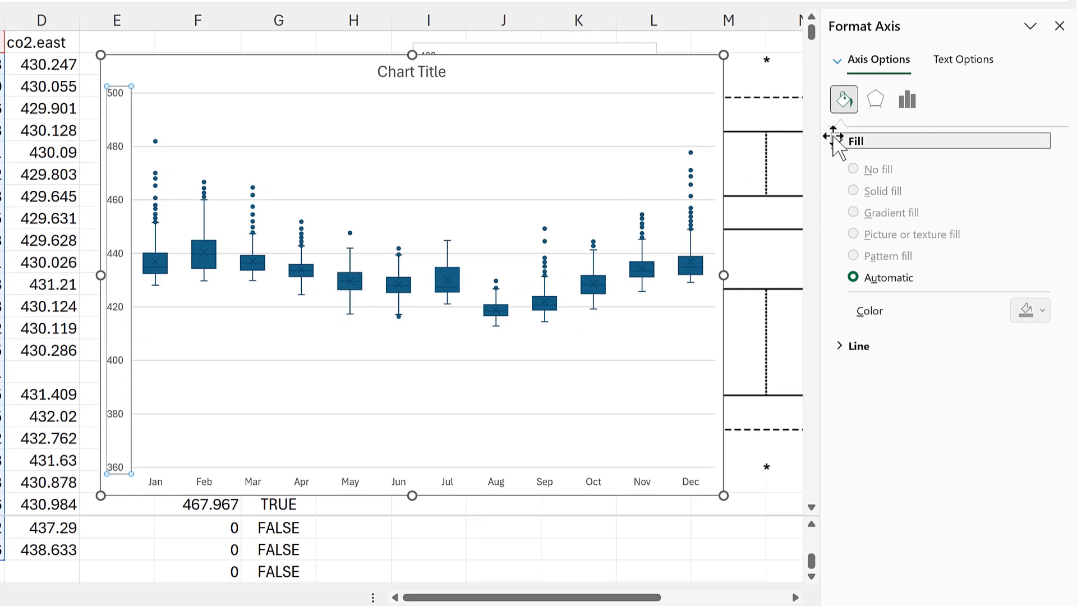
left_click(907, 100)
left_click(915, 143)
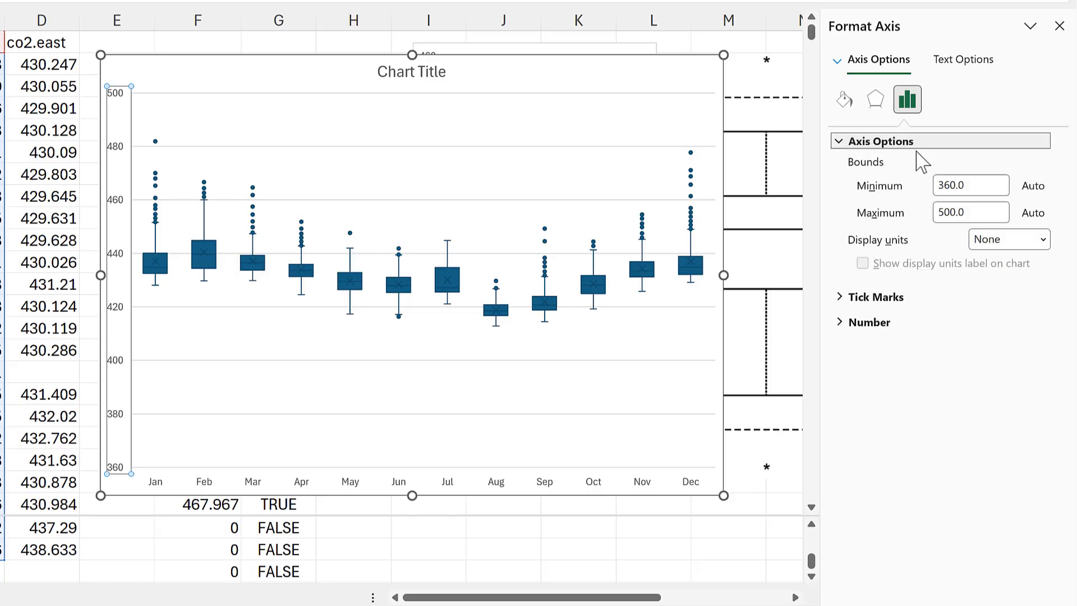
left_click_drag(966, 186, 896, 196)
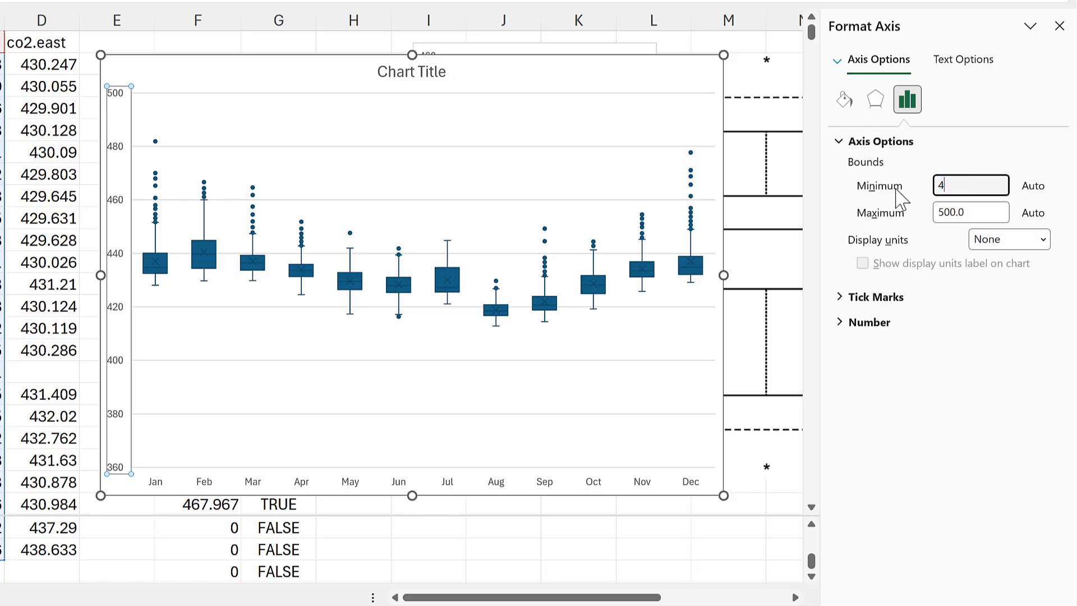
key("Return")
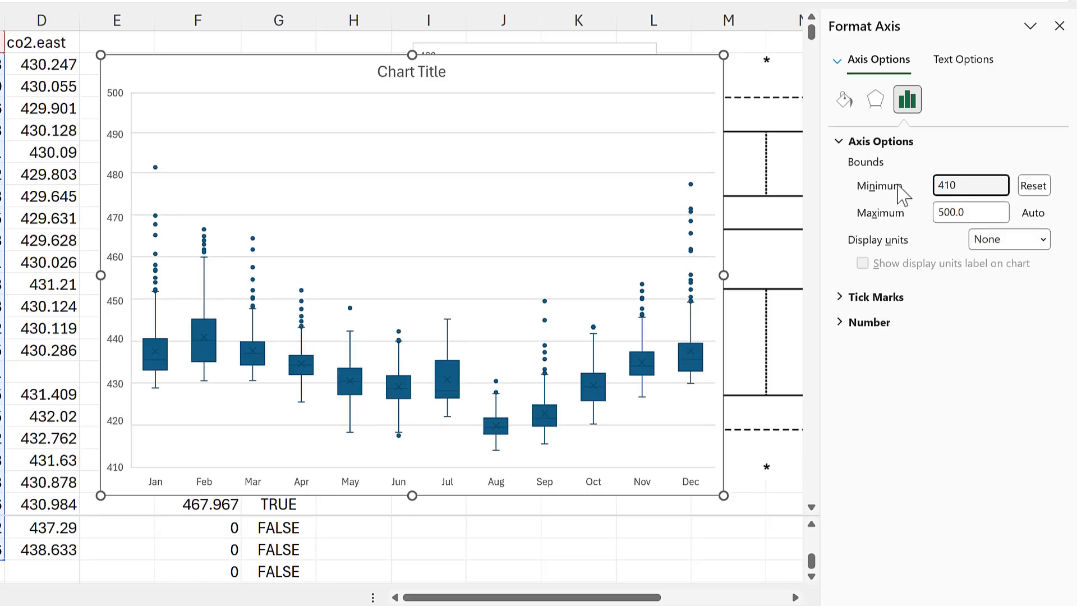
- Set the maximum bound of the monthly chart's vertical axis to 490 and delete the chart title
left_click_drag(986, 212, 898, 212)
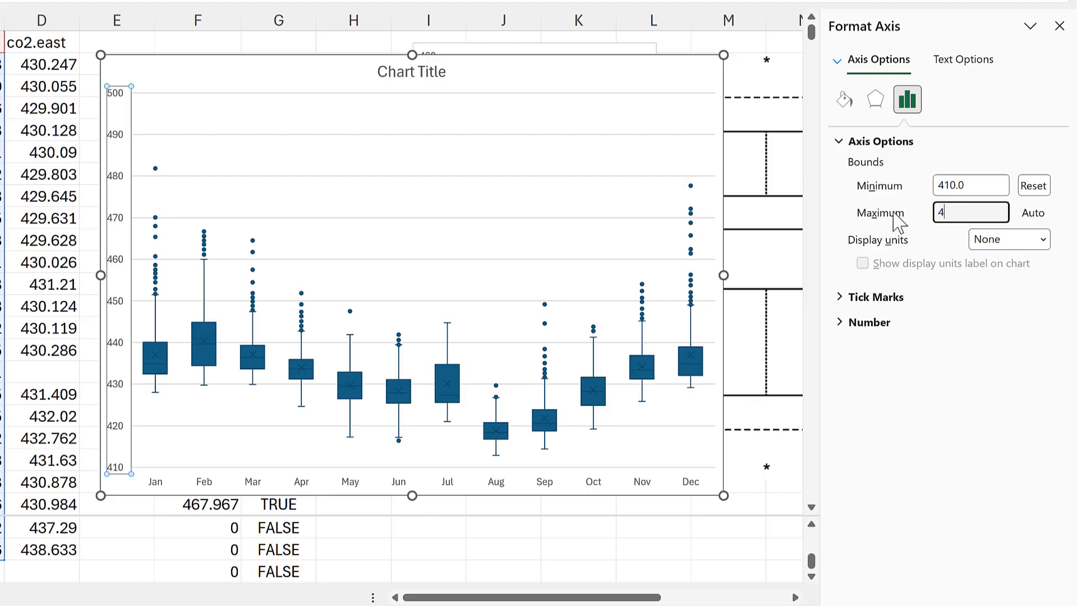
key("Return")
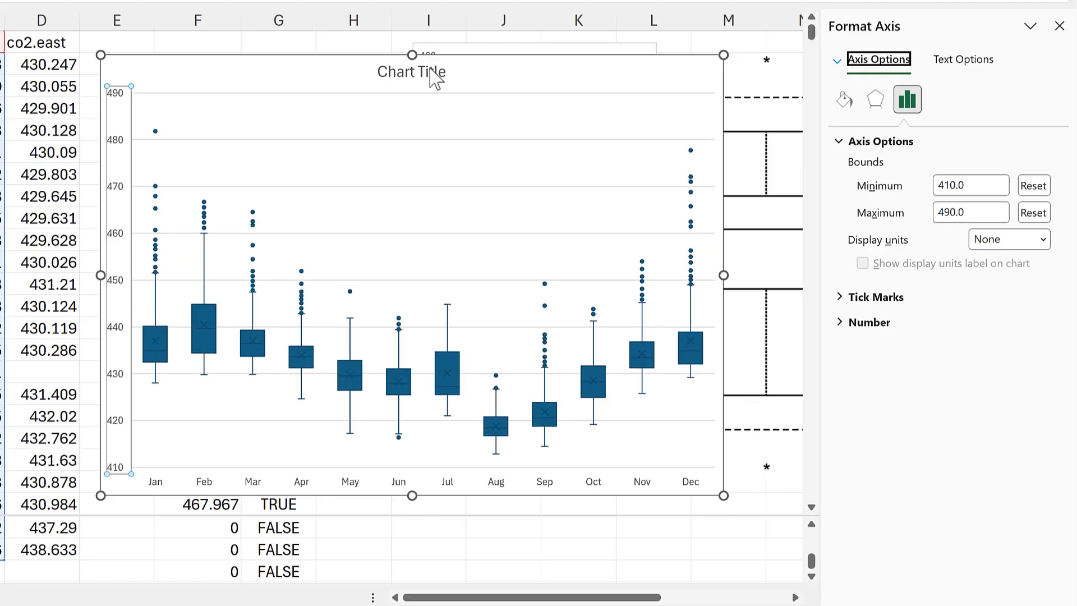
left_click(424, 79)
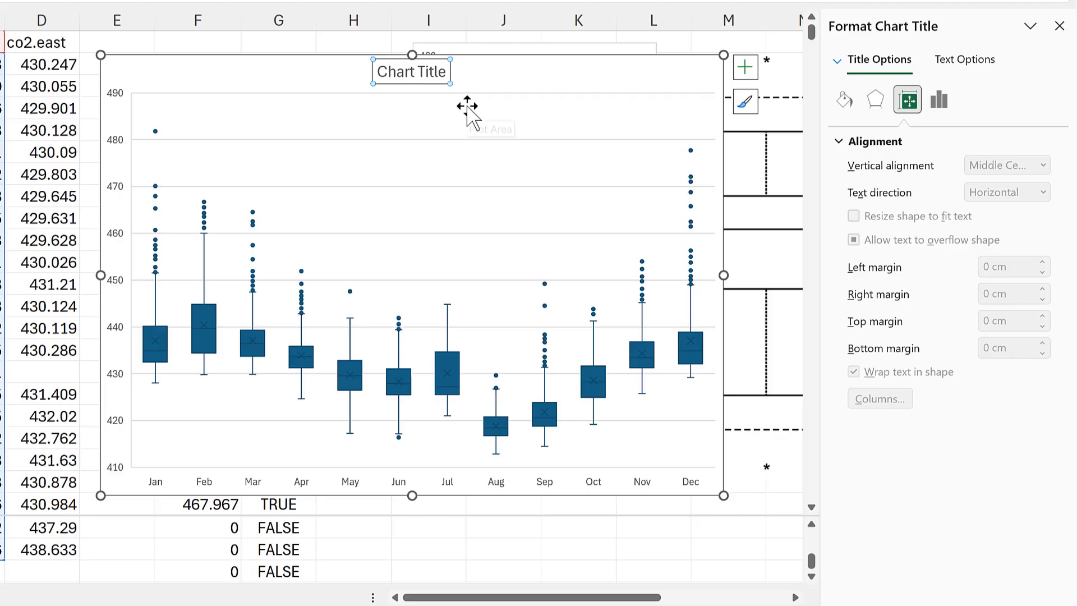
key("Delete")
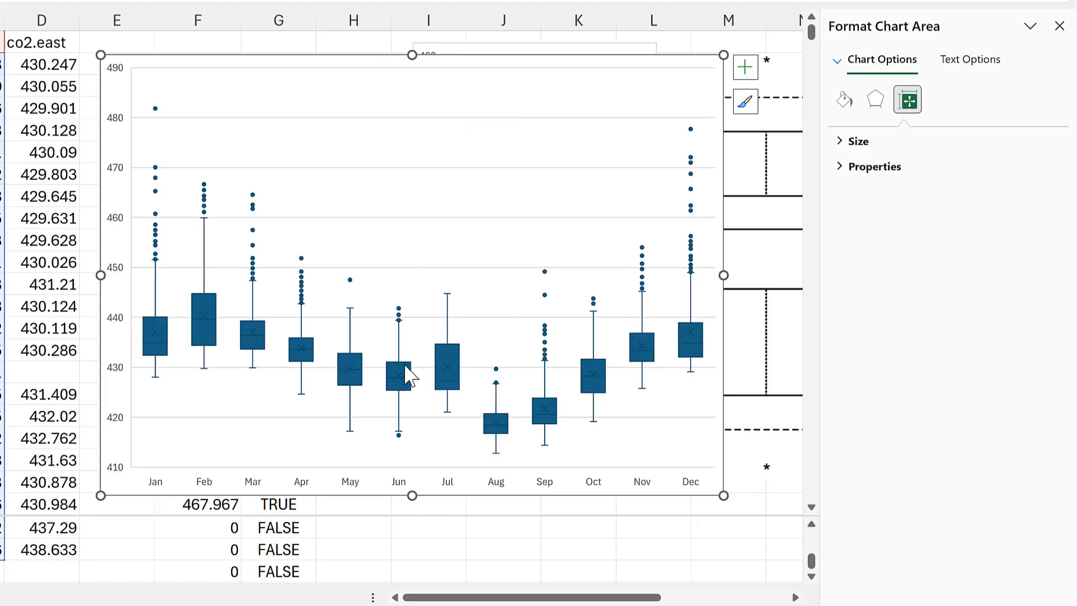
- Fill the monthly boxes with the lightest theme orange and give them a solid border in the standard theme orange
left_click(408, 375)
left_click(852, 104)
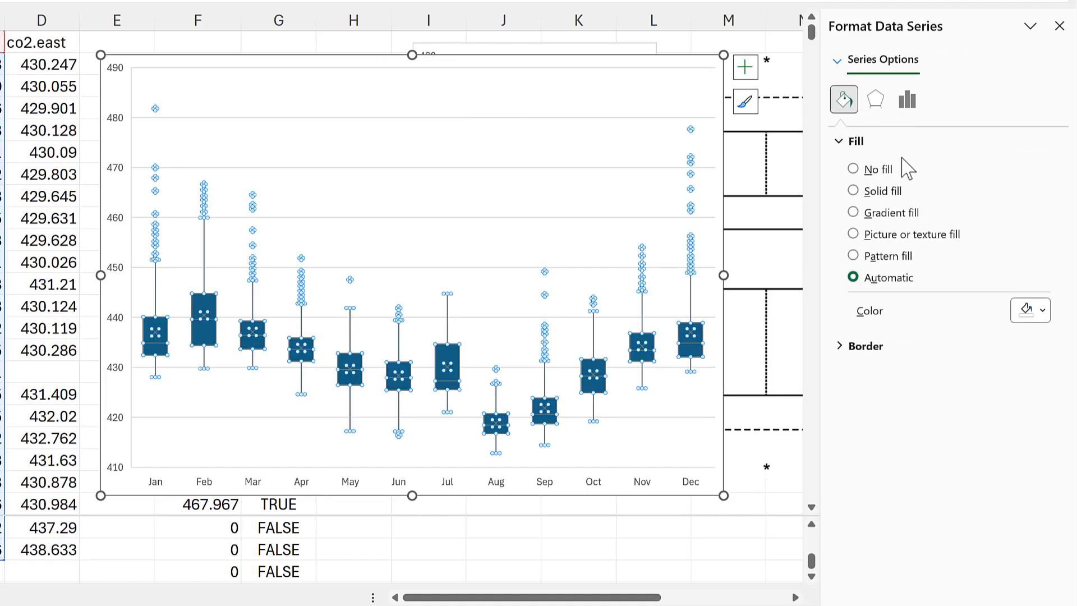
left_click(1039, 316)
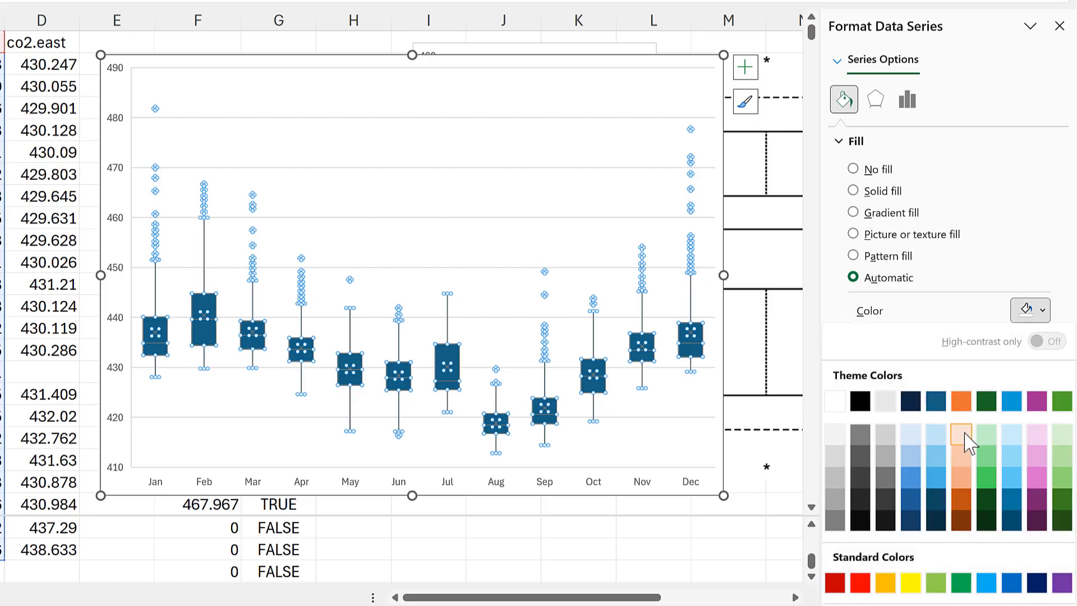
left_click(962, 440)
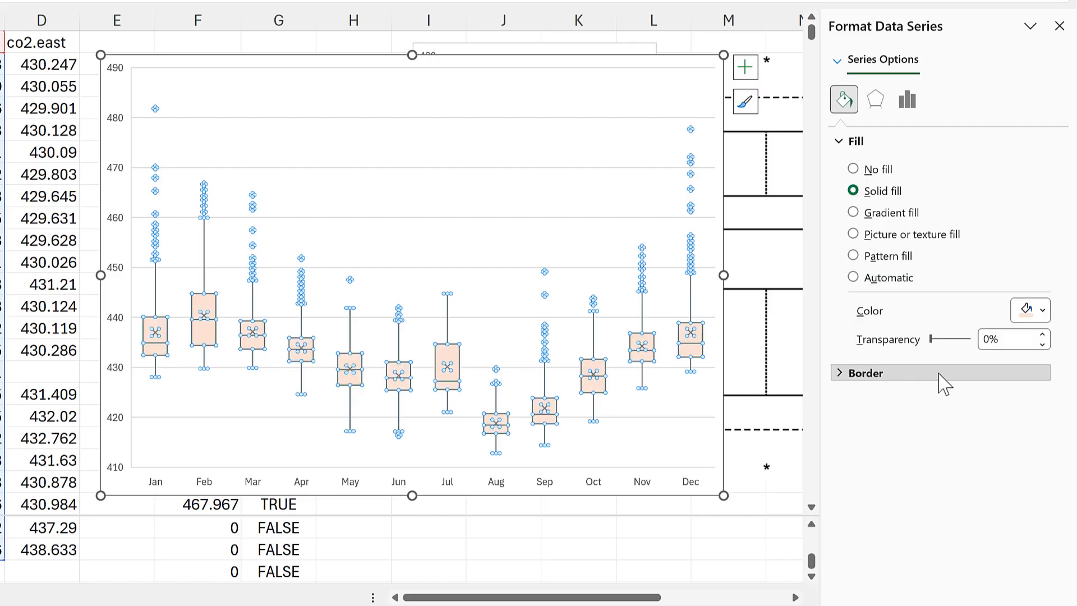
left_click(867, 375)
left_click(1039, 370)
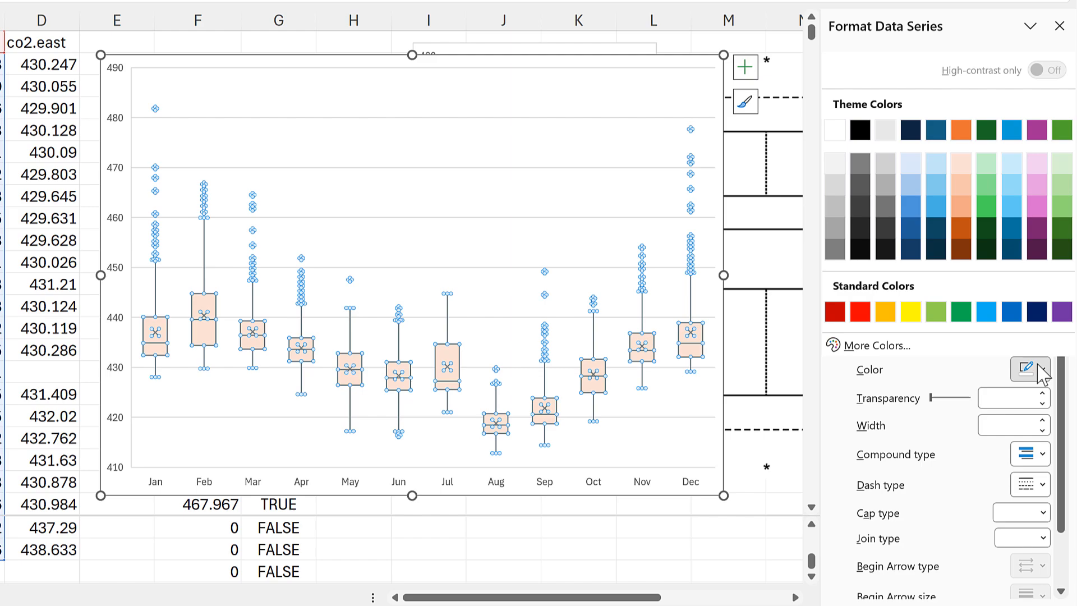
left_click(962, 131)
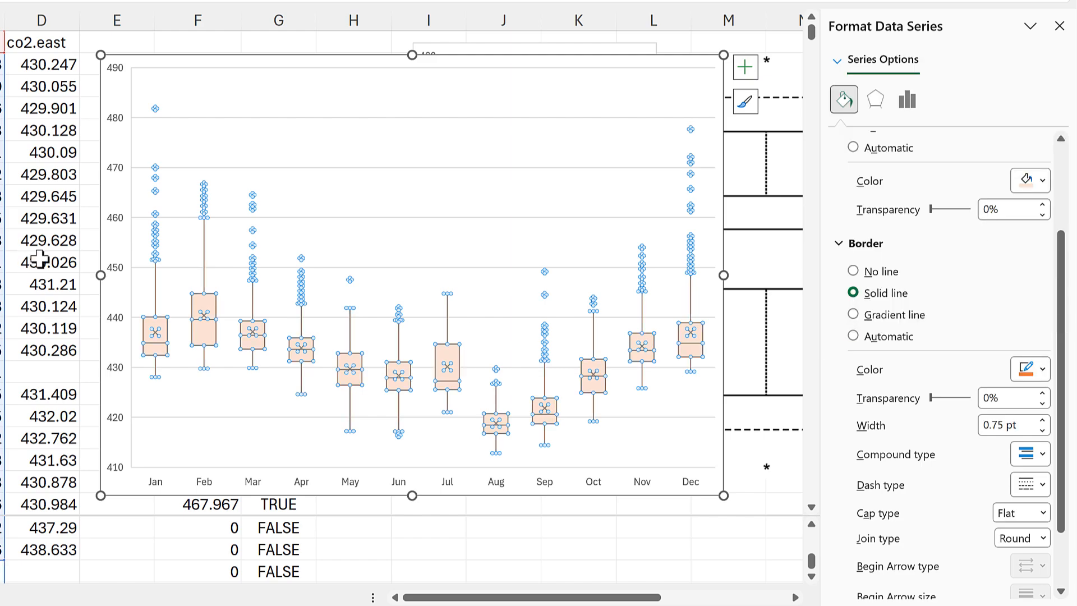
left_click(21, 262)
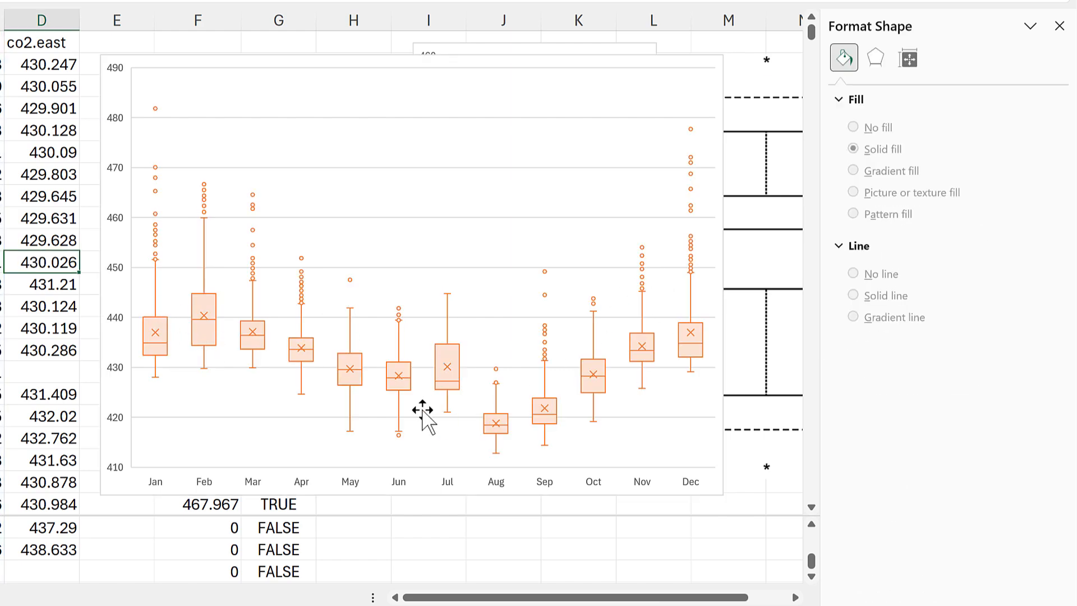
- Try hiding the outlier points of the monthly boxes, restore them, and show the inner points
left_click(458, 368)
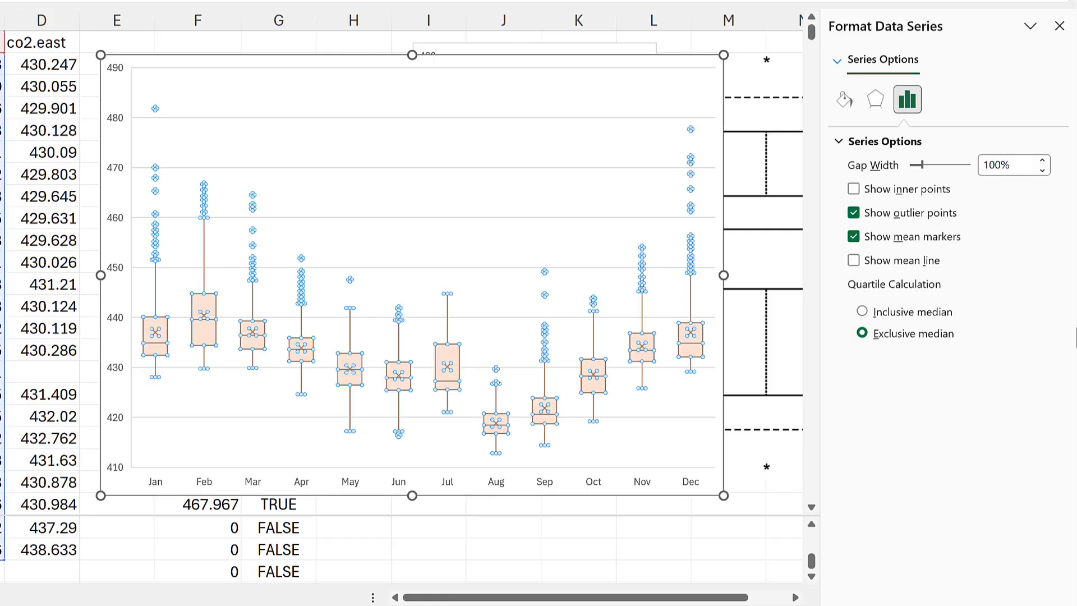
left_click(853, 213)
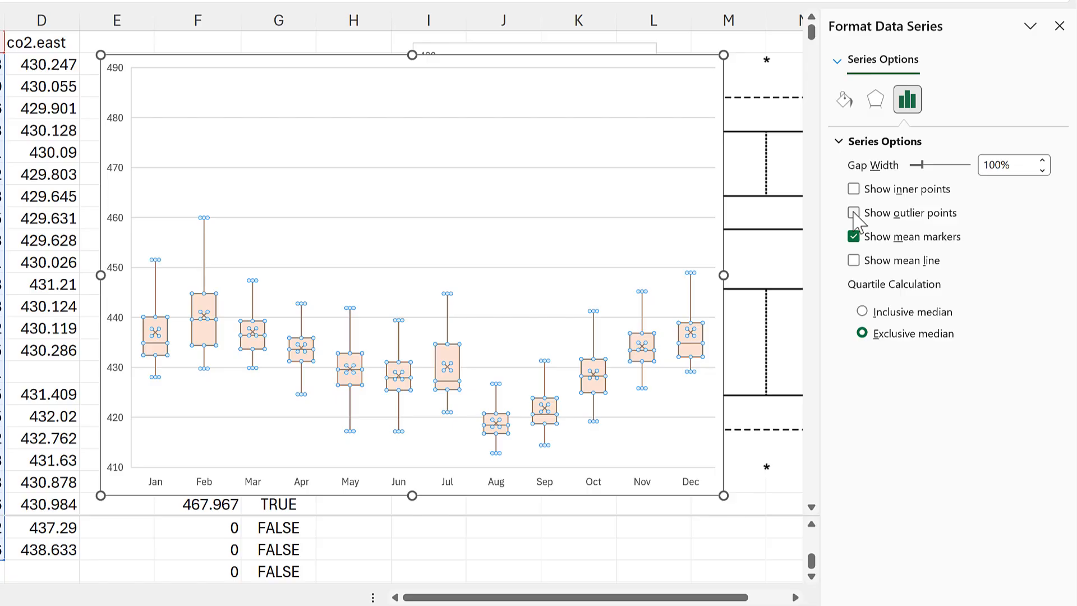
left_click(853, 213)
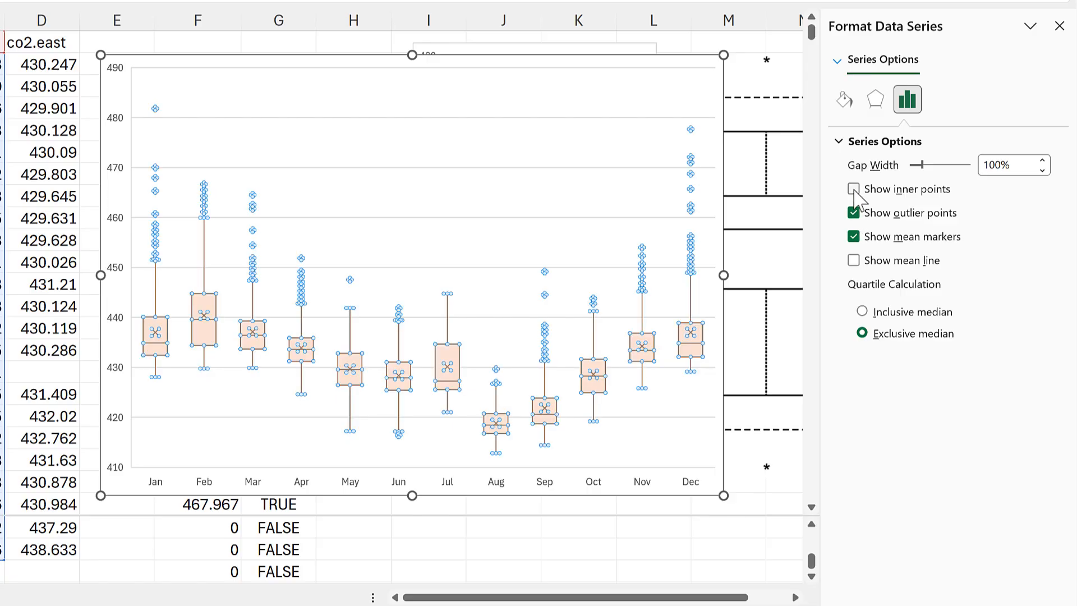
left_click(853, 189)
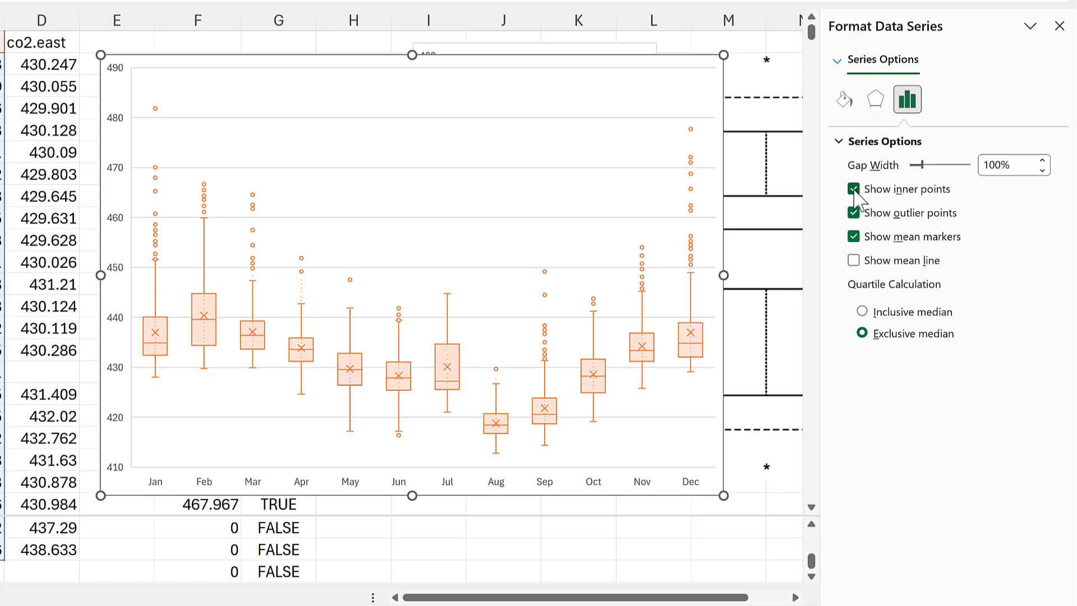
left_click(146, 546)
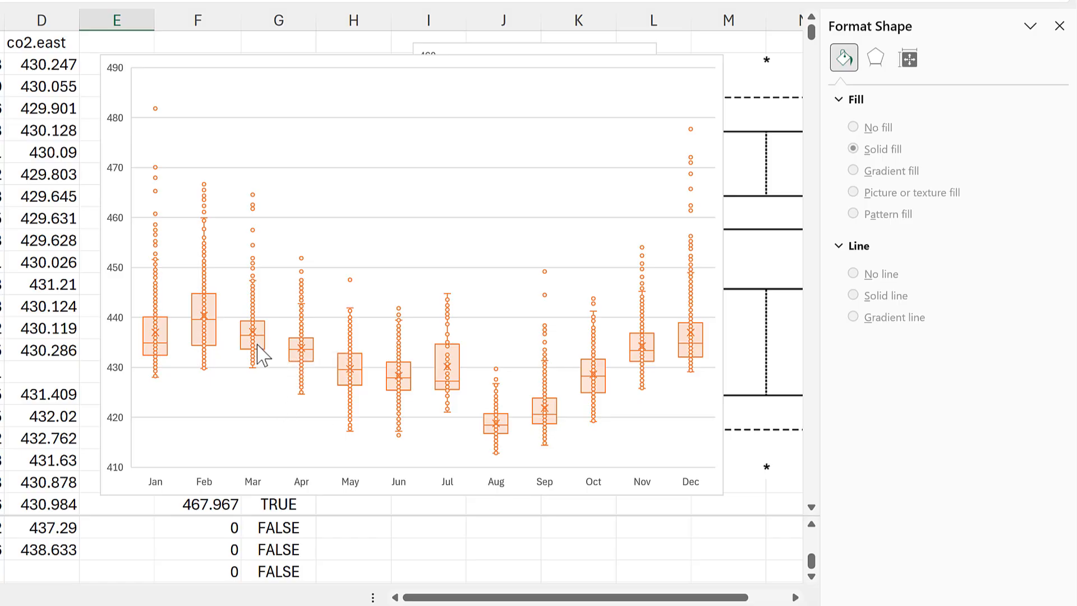
- Hide the inner points of the monthly boxes, try removing the mean markers, and show the mean line
left_click(303, 336)
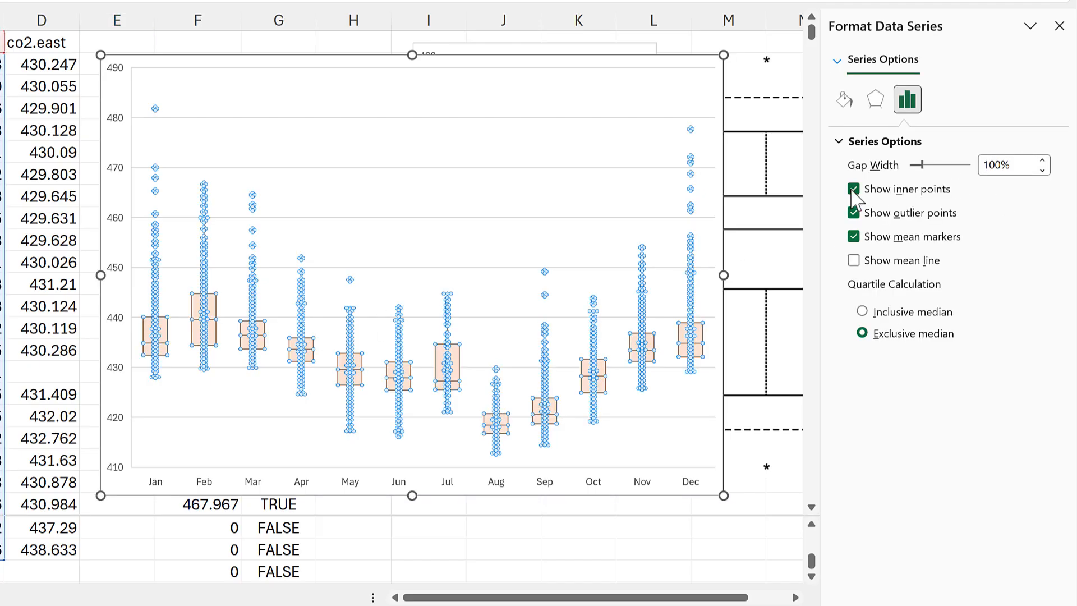
left_click(854, 190)
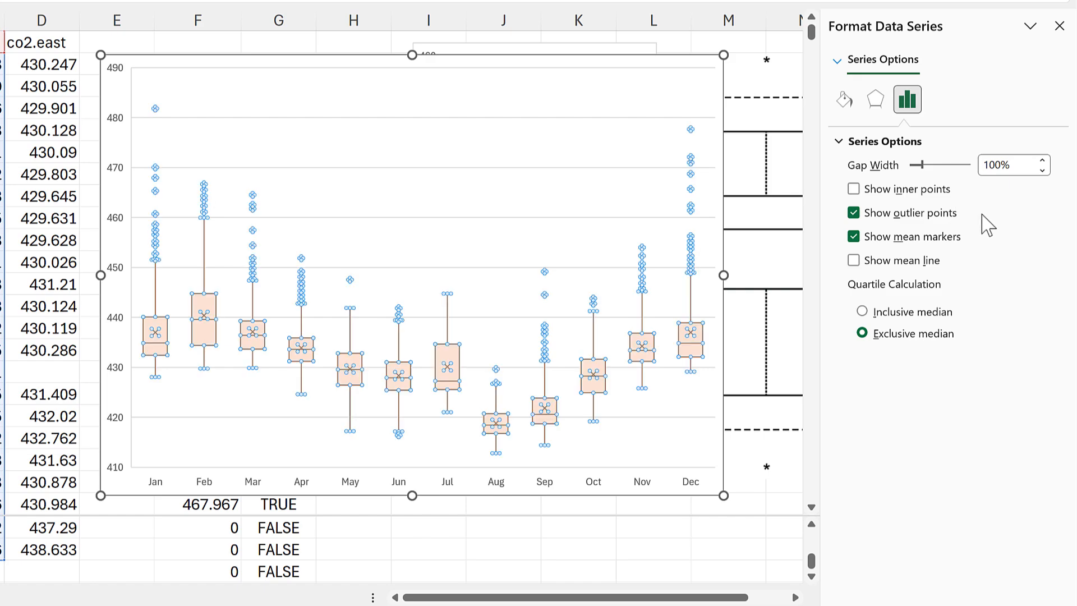
left_click(854, 237)
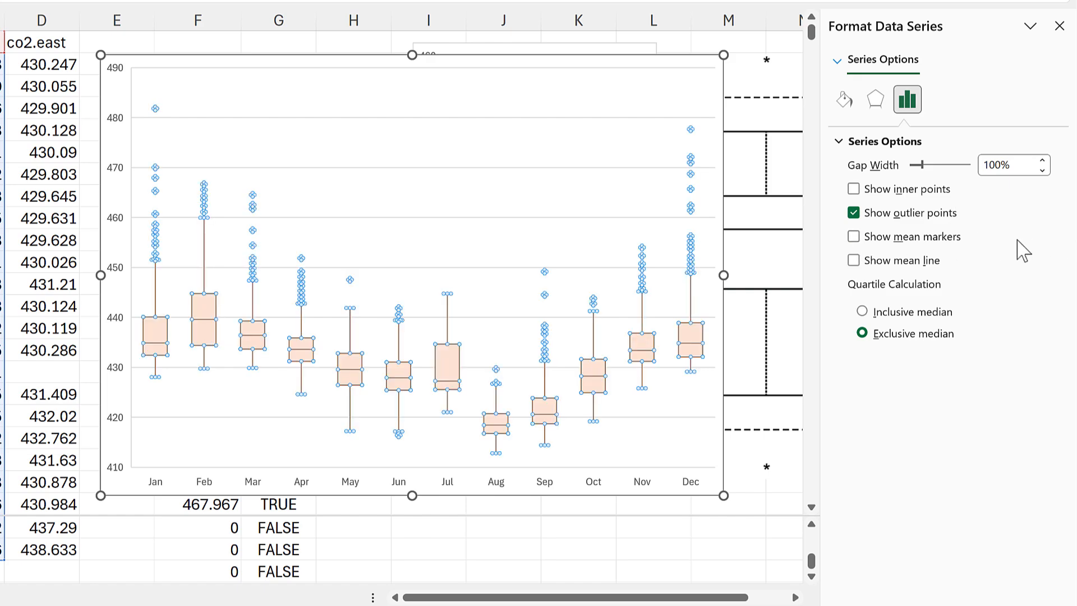
left_click(854, 237)
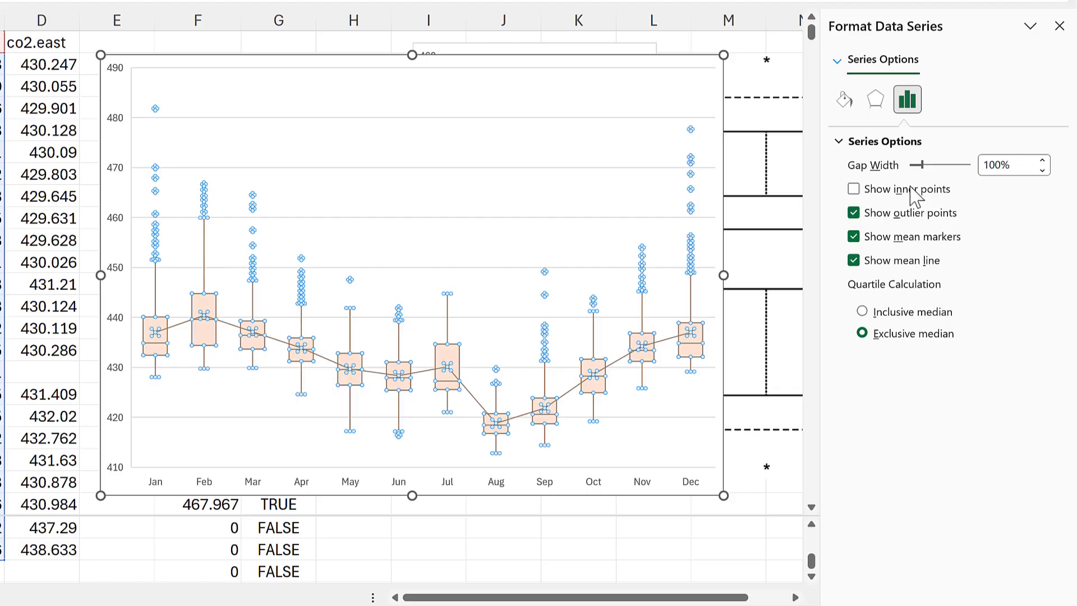
- Try a gap width of 0% on the monthly boxes, and set it to 300%
left_click_drag(1021, 164, 962, 166)
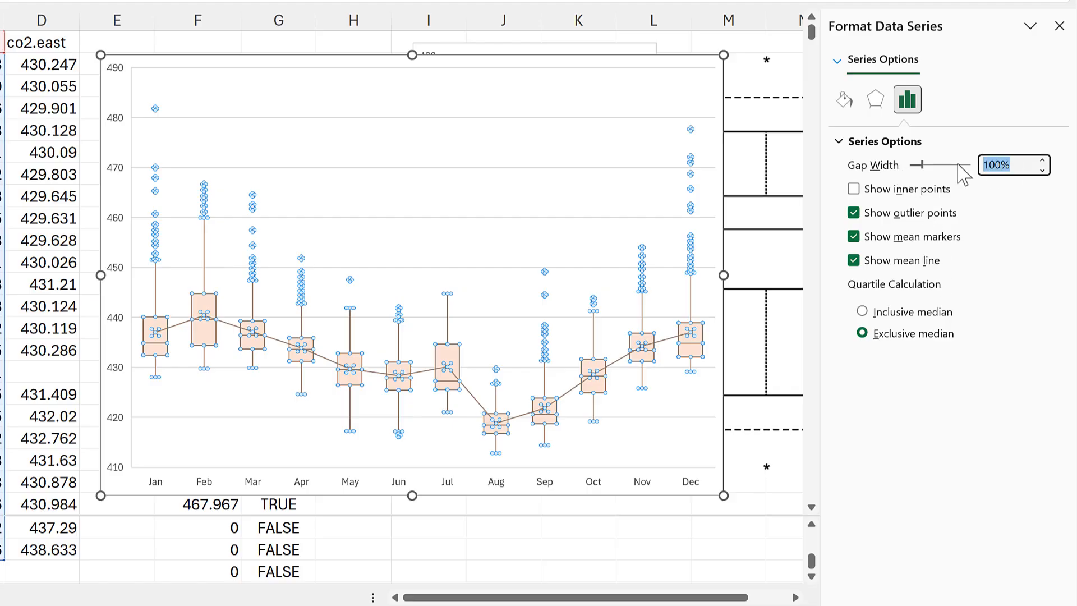
type("0")
key("Return")
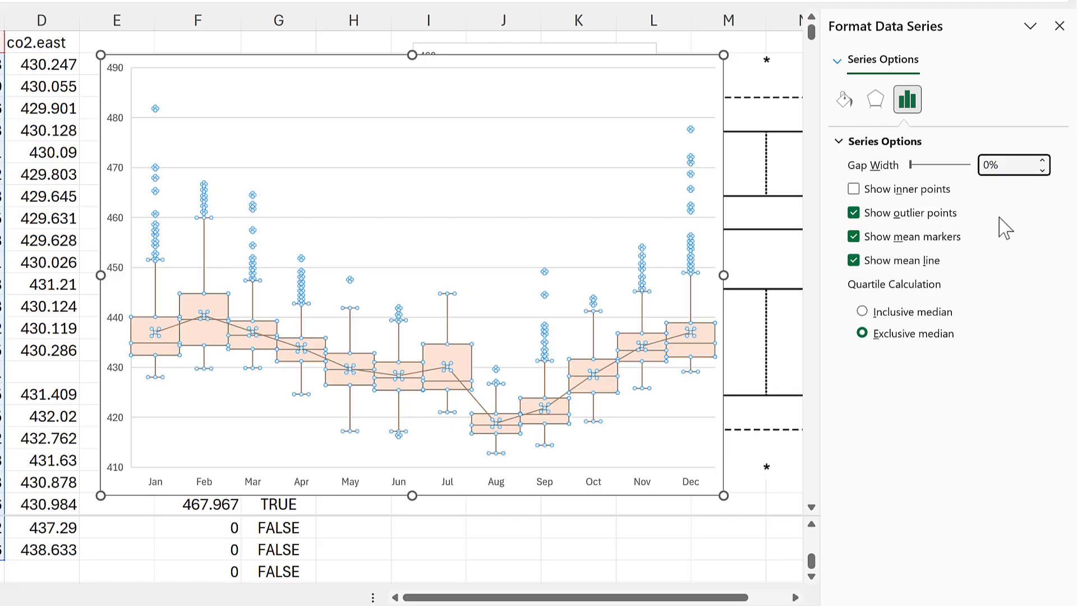
key("Return")
key("Return")
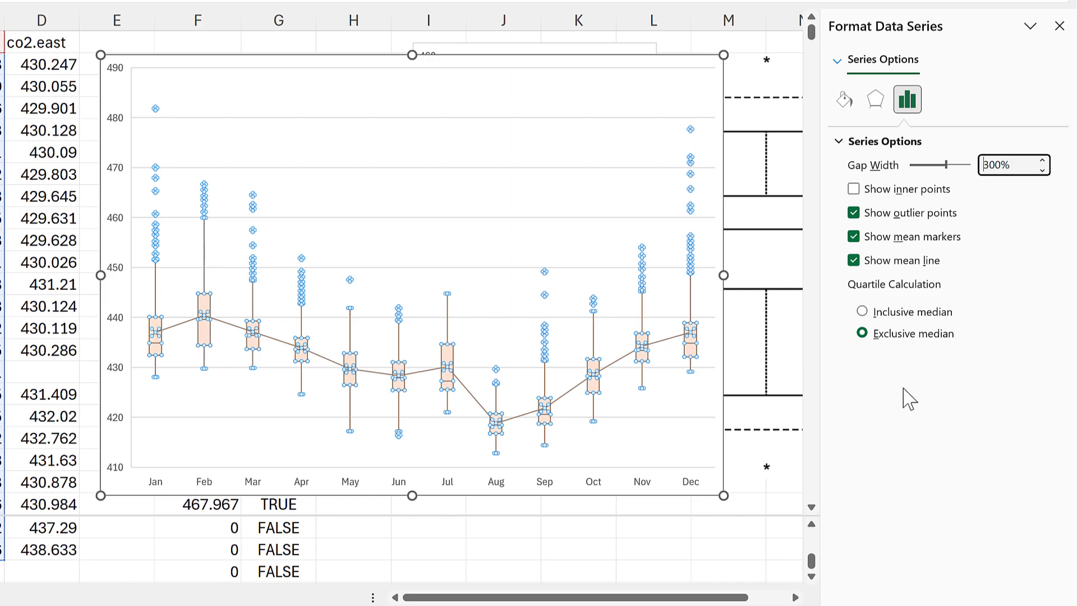
- Hide the mean markers and the mean line on the monthly chart
left_click(854, 236)
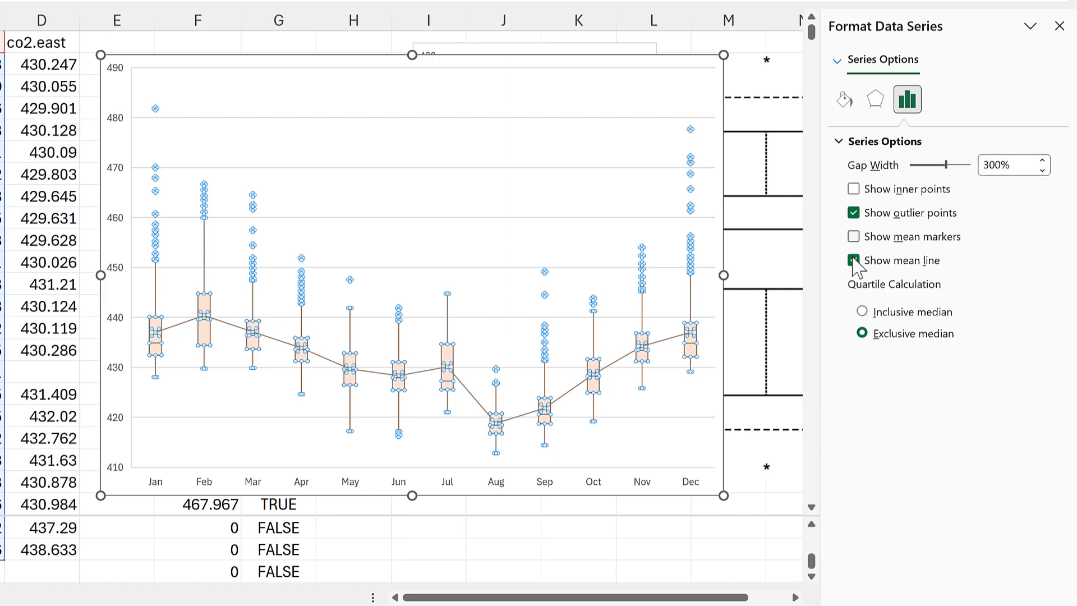
left_click(854, 260)
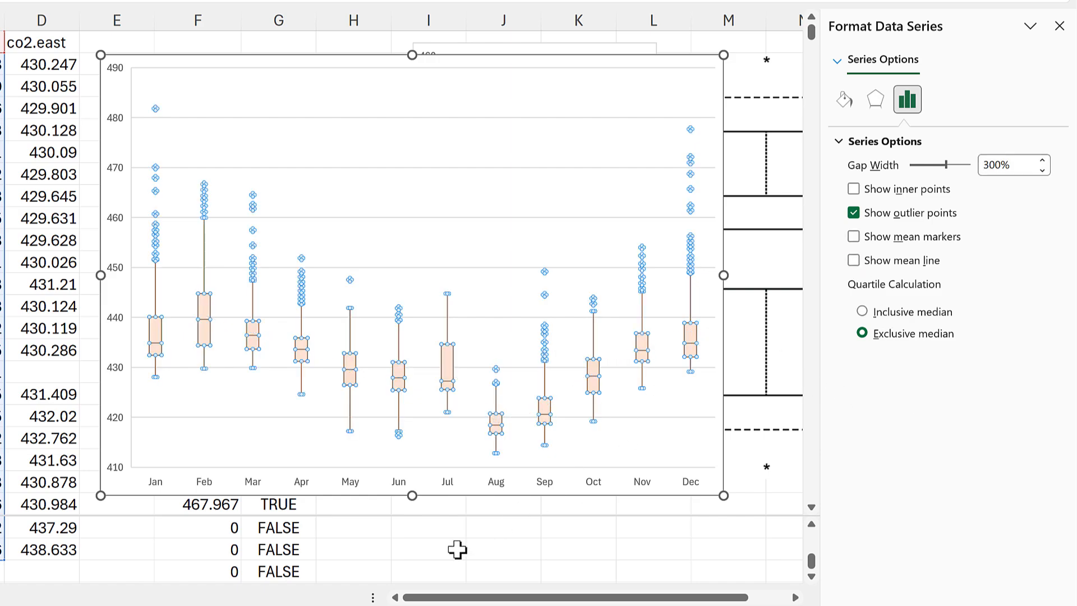
left_click(457, 550)
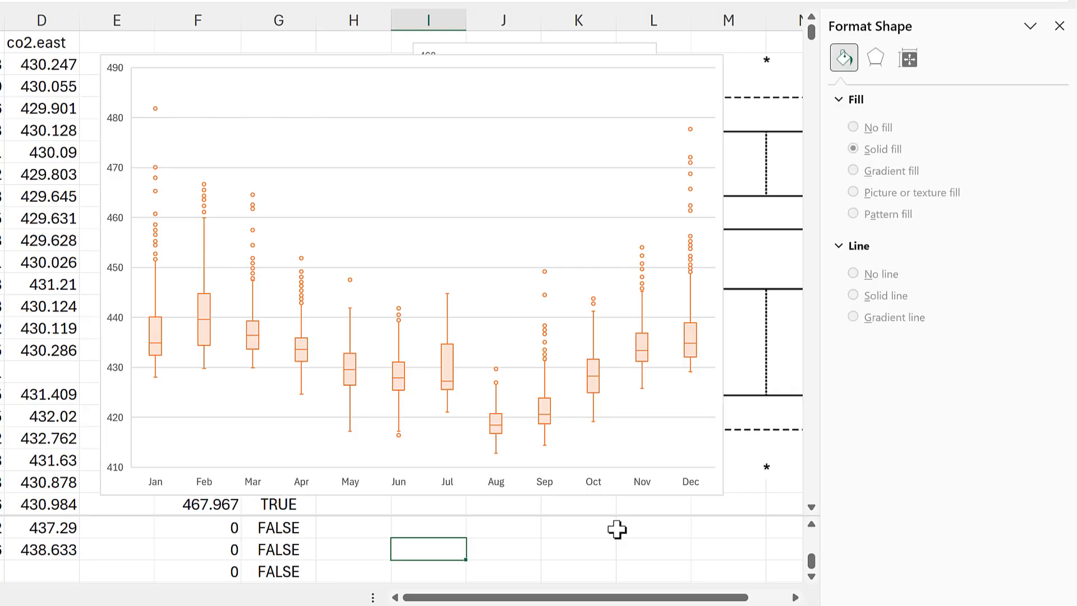
- Add a new series to the monthly chart's data source, taking its name co2.east from cell D1
left_click(289, 57)
right_click(289, 57)
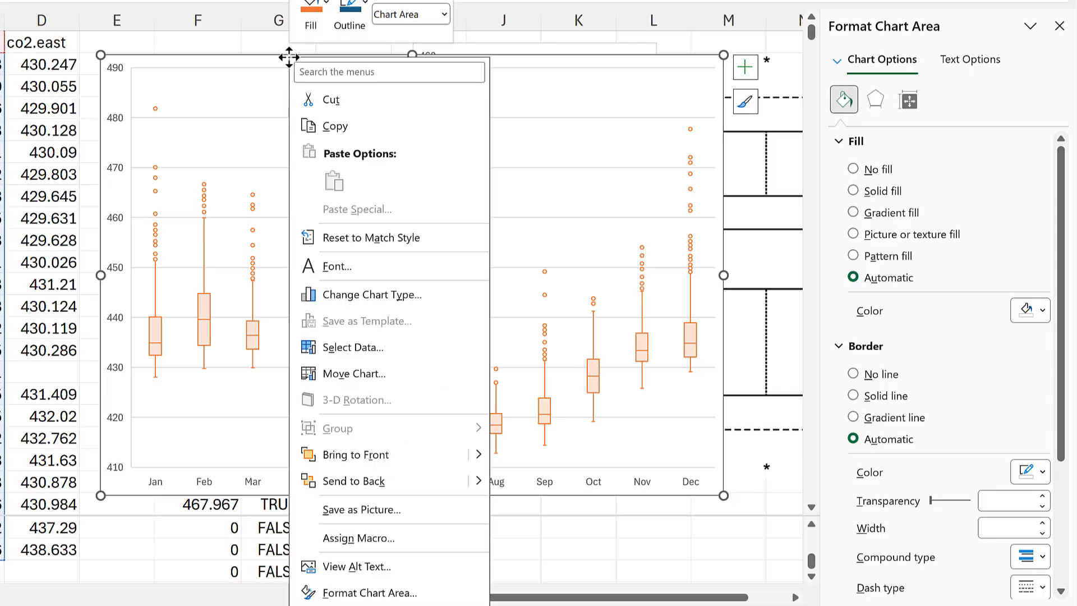
left_click(362, 347)
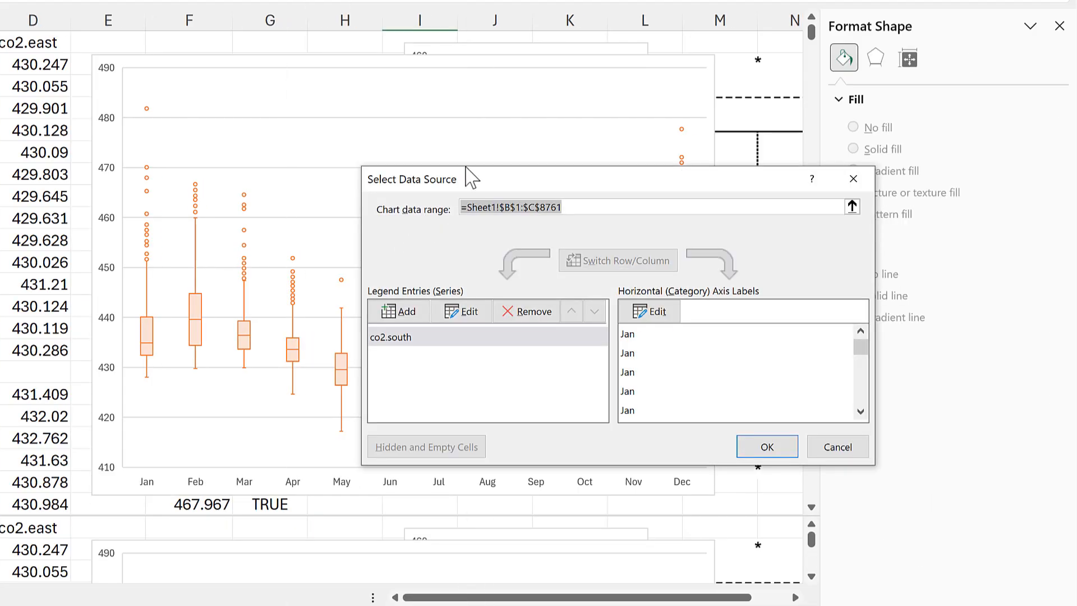
left_click_drag(460, 178, 308, 120)
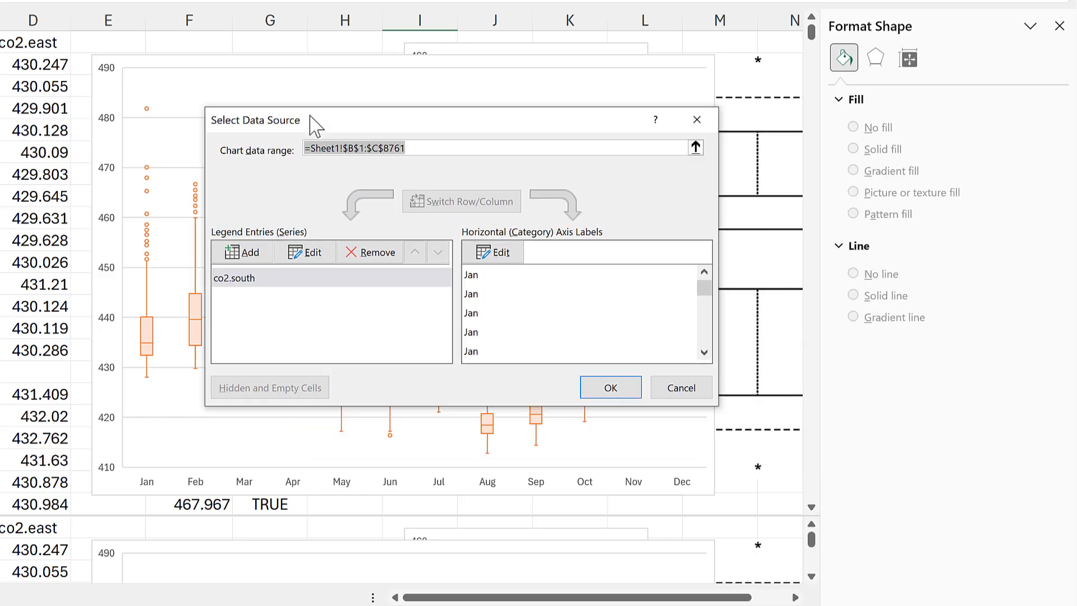
left_click(275, 259)
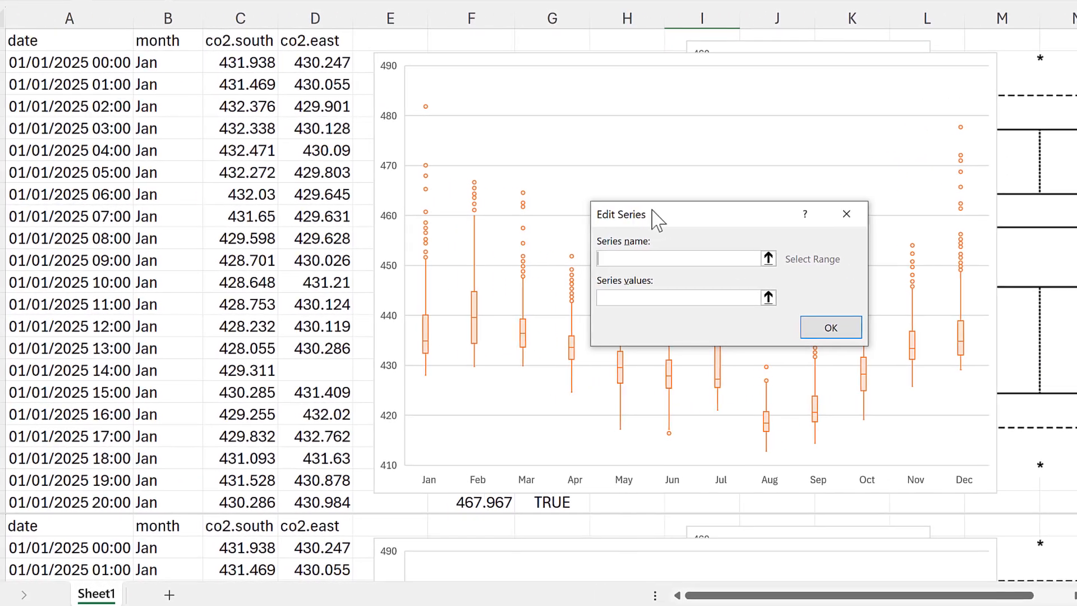
left_click(326, 40)
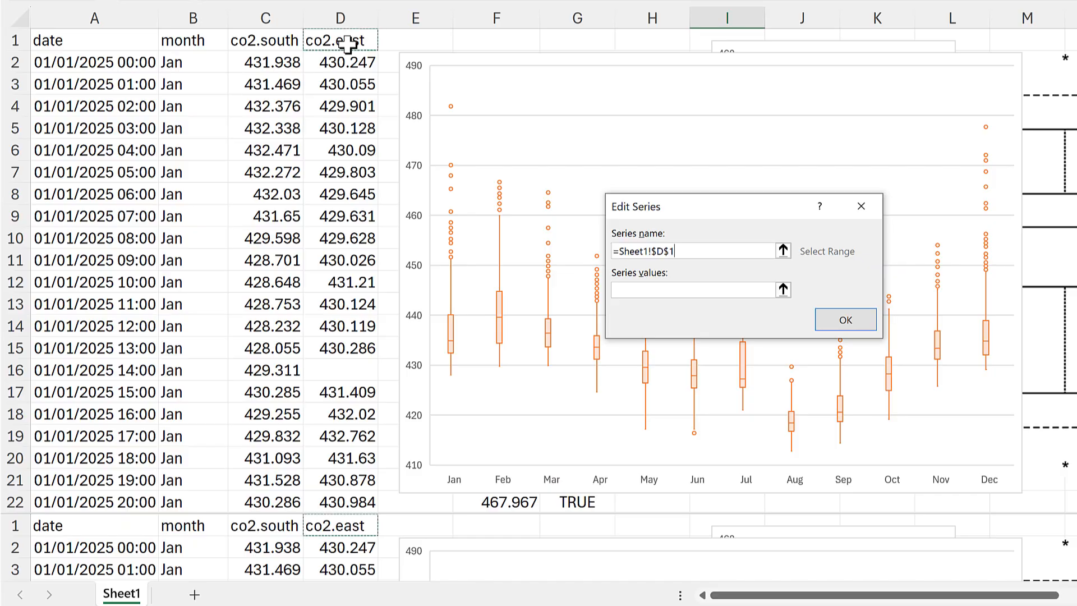
- Set the co2.east series values to =Sheet1!$D$2:$D$8761 and confirm the new series
left_click(784, 290)
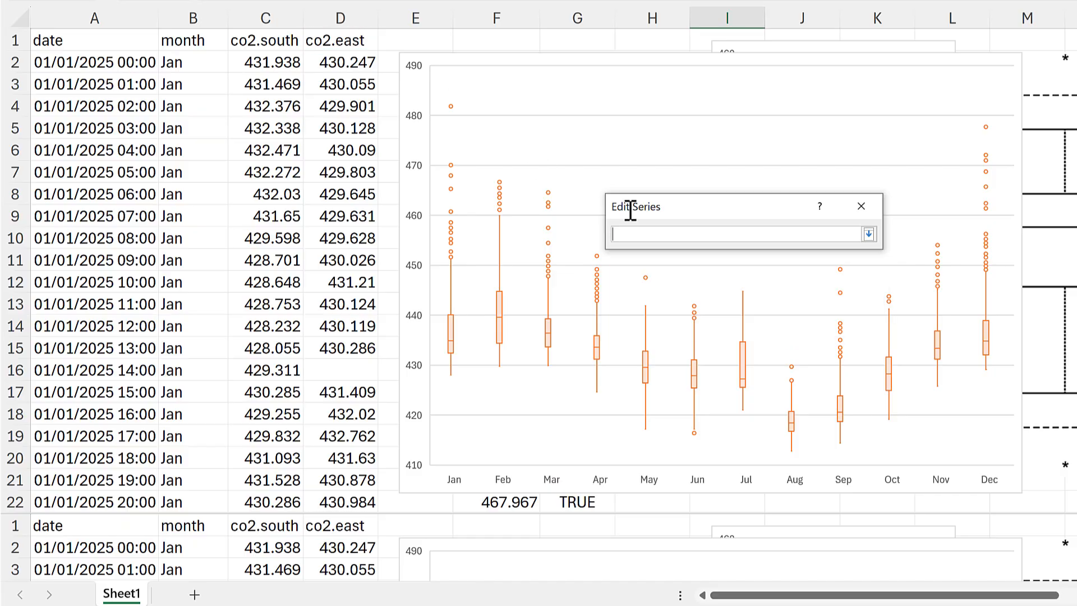
left_click(348, 66)
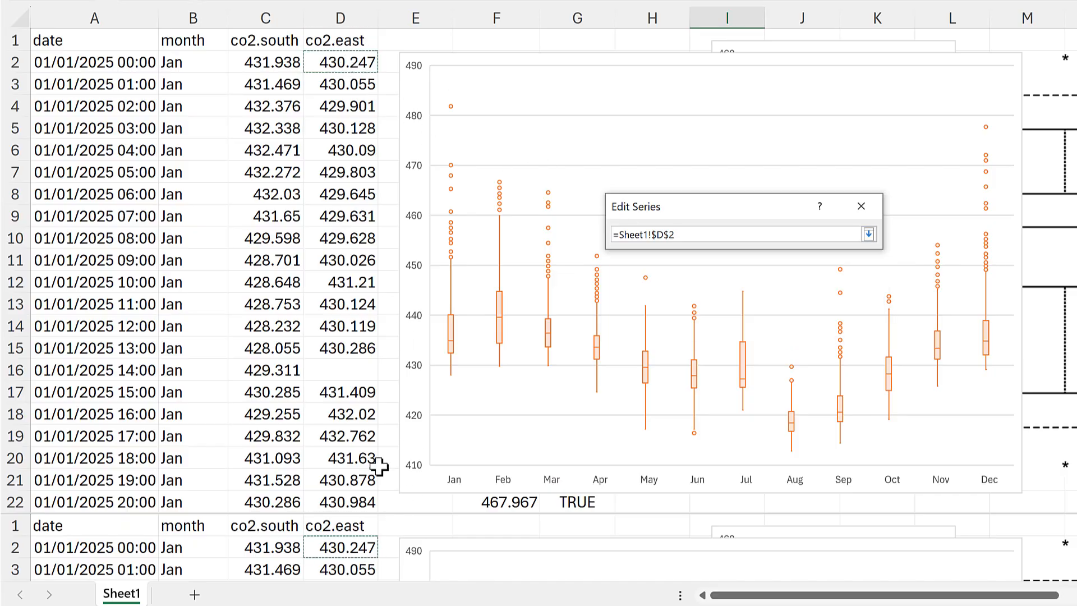
left_click_drag(1076, 533, 1076, 570)
scroll(385, 543, "up", 4)
left_click(380, 548, "shift")
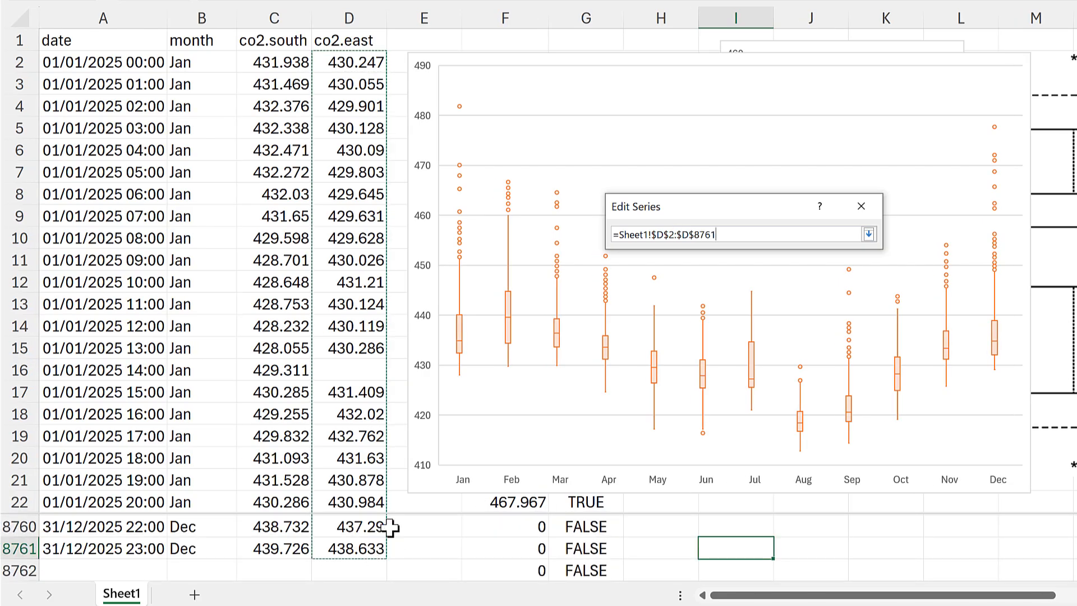
key("Return")
left_click(850, 320)
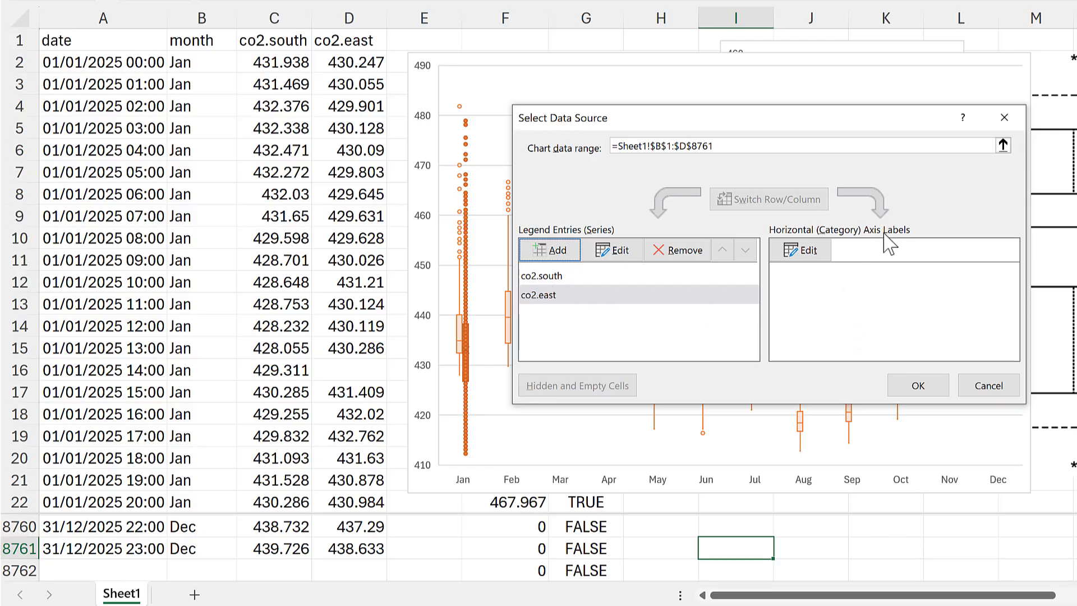
- Set the co2.east series' axis label range to =Sheet1!$B$2:$B$8761 and confirm the chart's data source changes
left_click(550, 276)
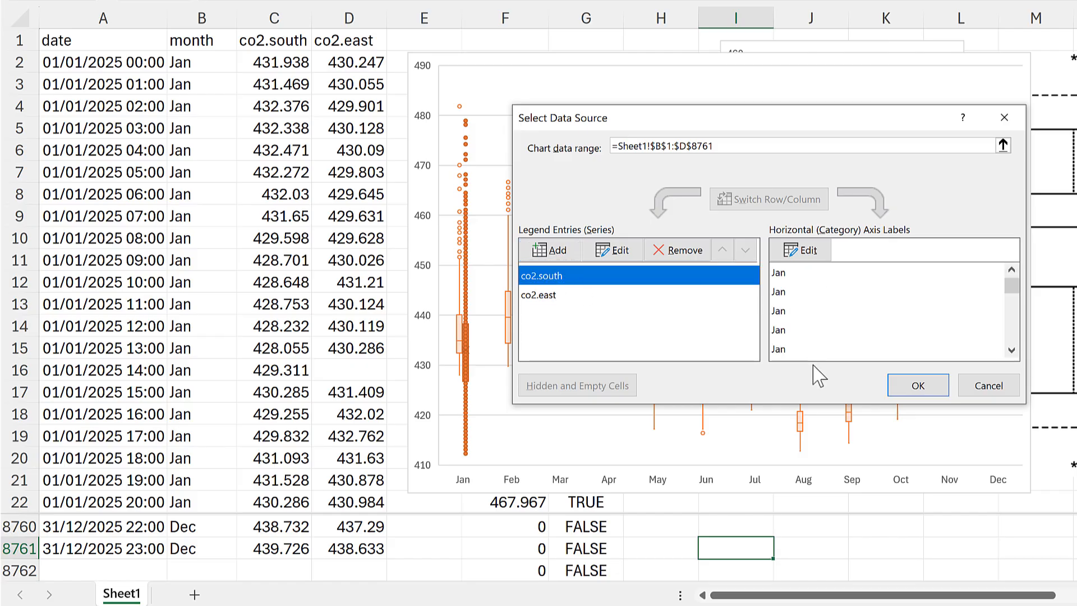
left_click(584, 297)
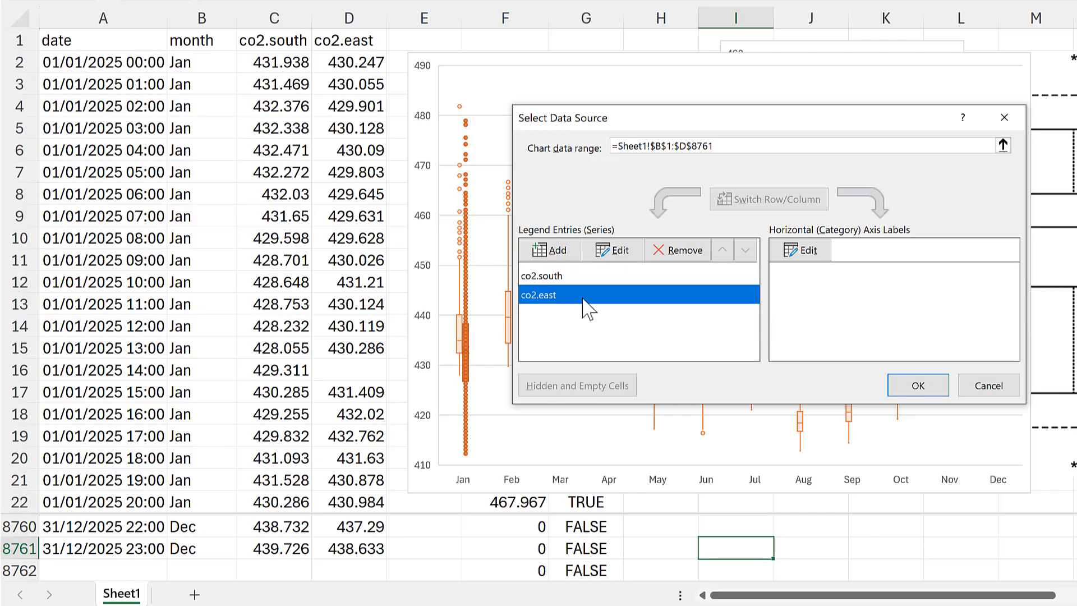
left_click(808, 250)
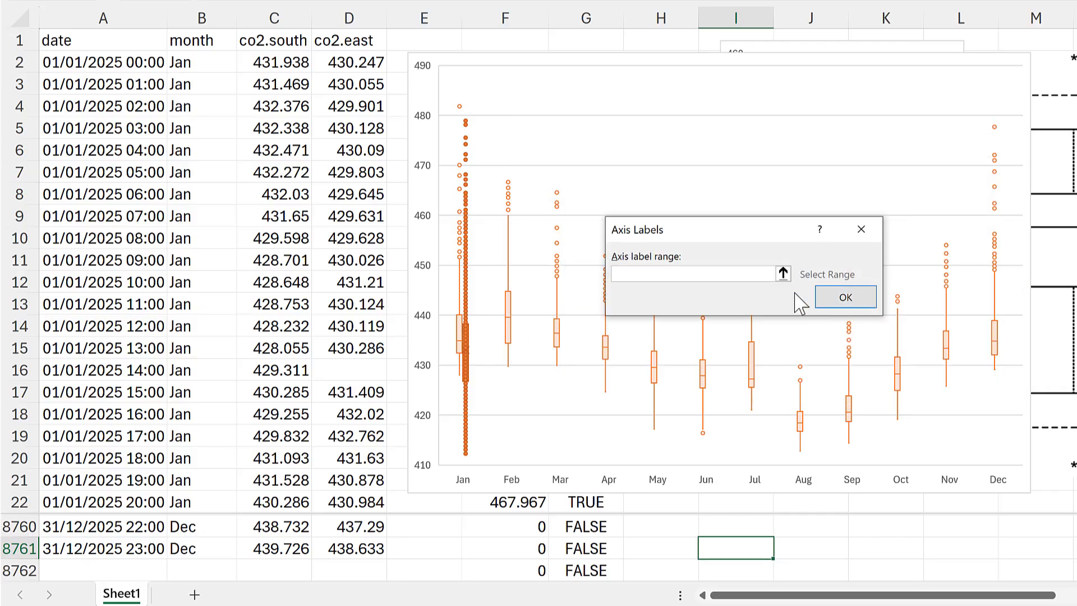
left_click(203, 63)
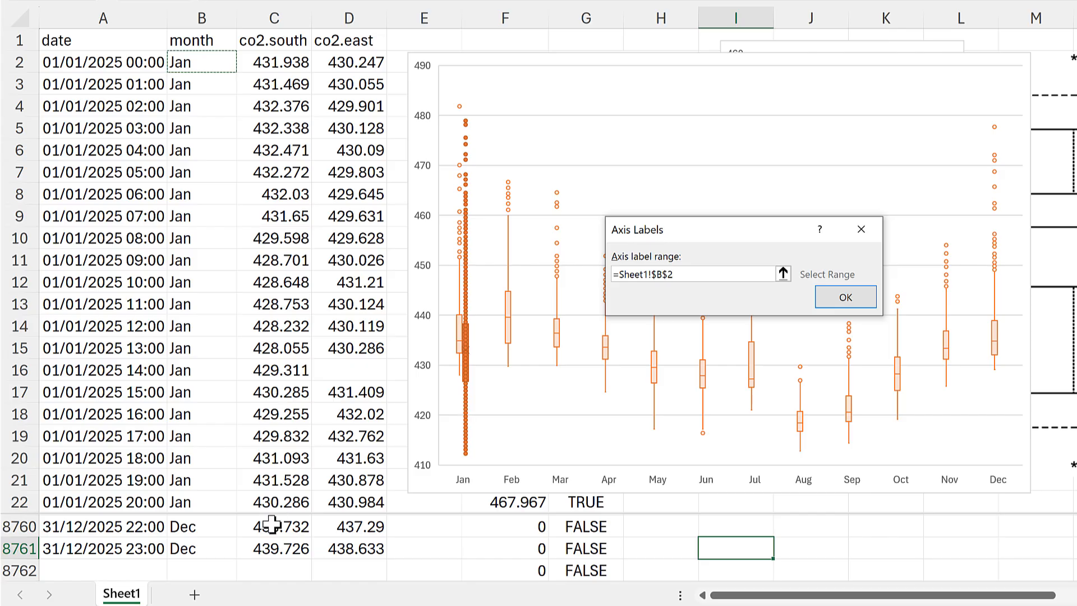
left_click(223, 540, "shift")
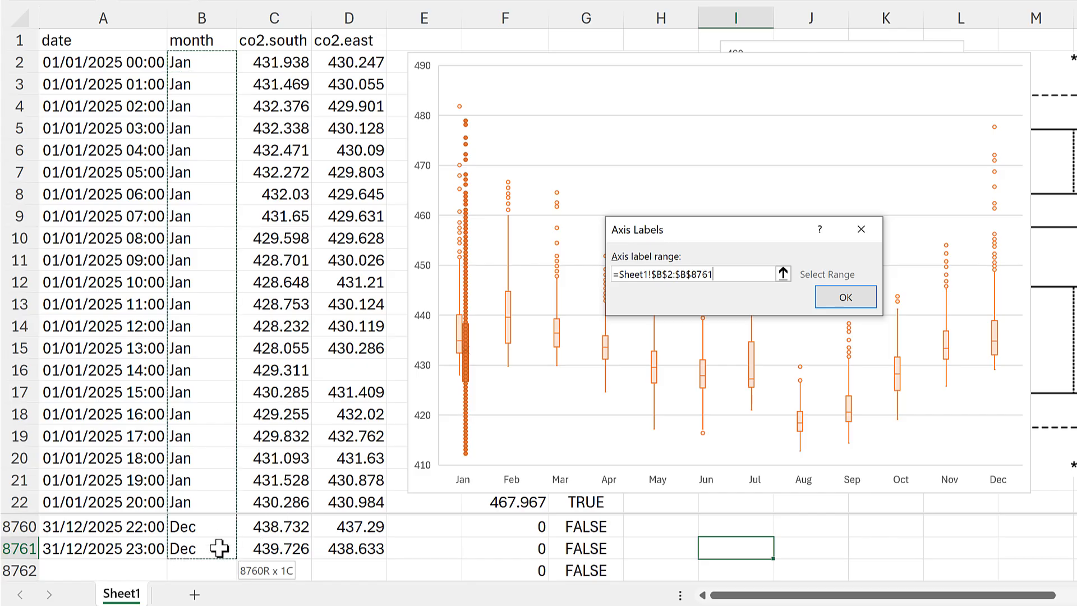
left_click(842, 391)
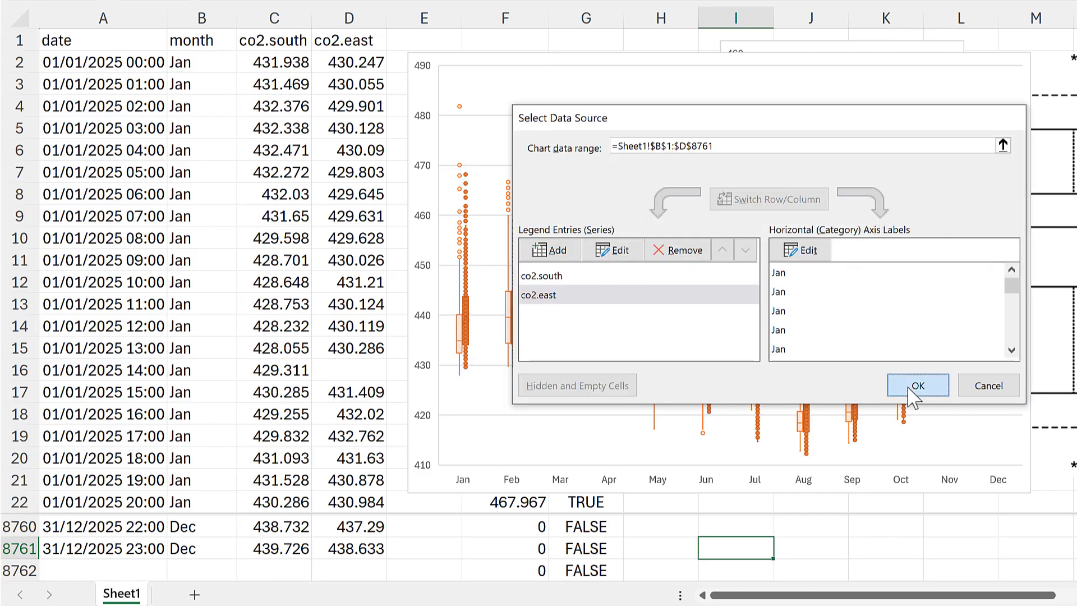
left_click(906, 385)
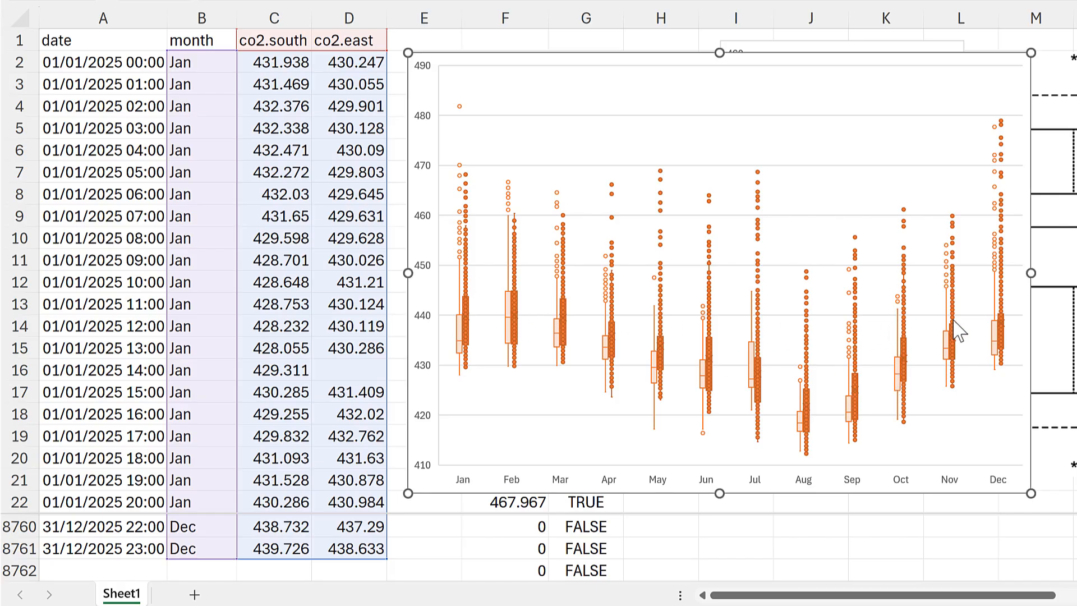
- Give the co2.east series the lightest green theme fill and a solid border in the green theme color
left_click(602, 324)
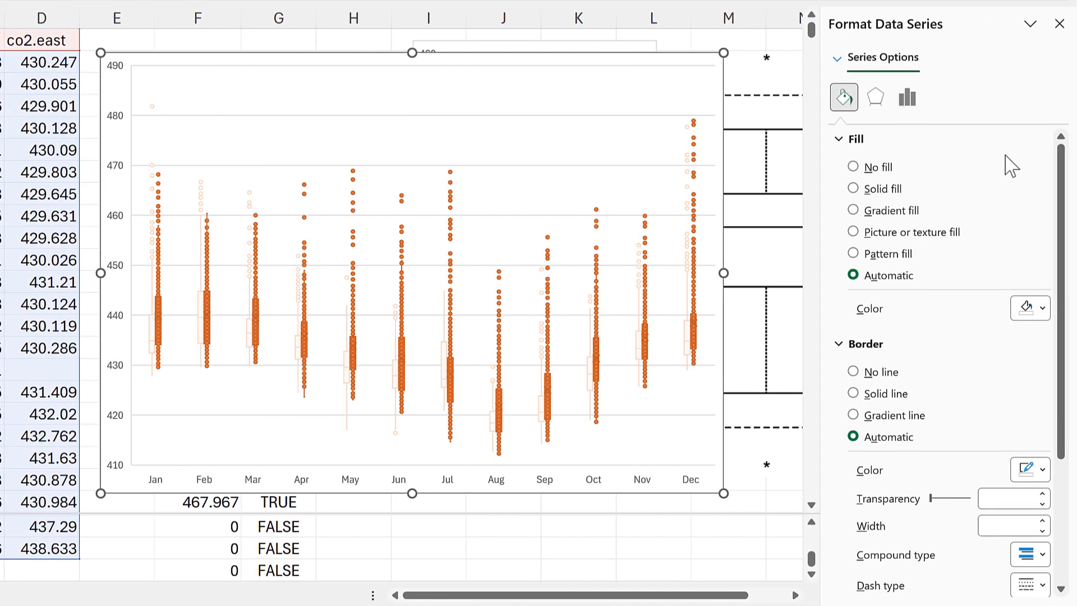
left_click(1026, 309)
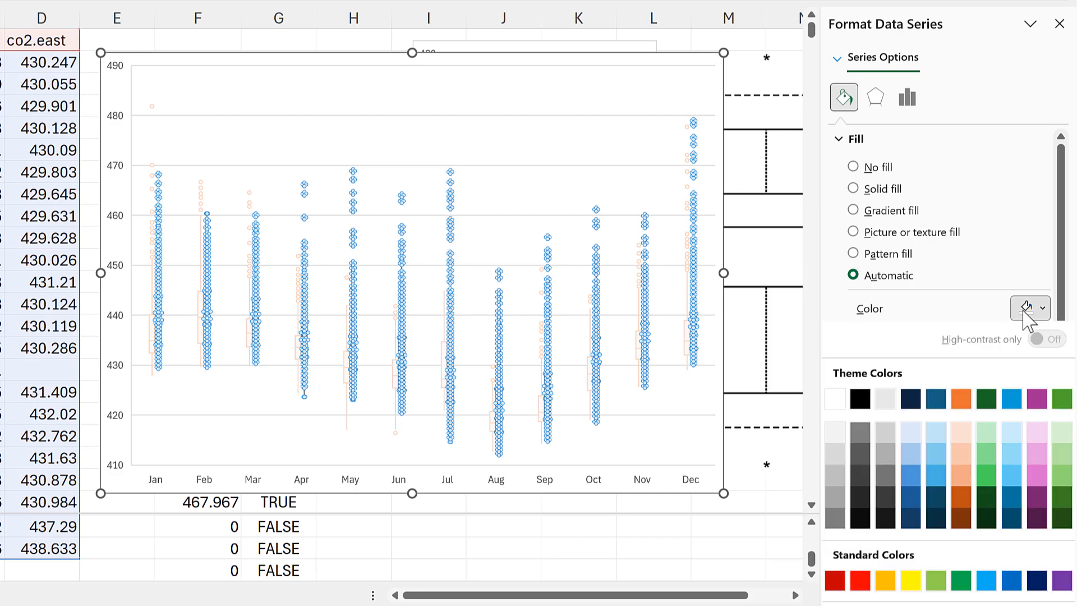
left_click(1061, 433)
left_click(840, 140)
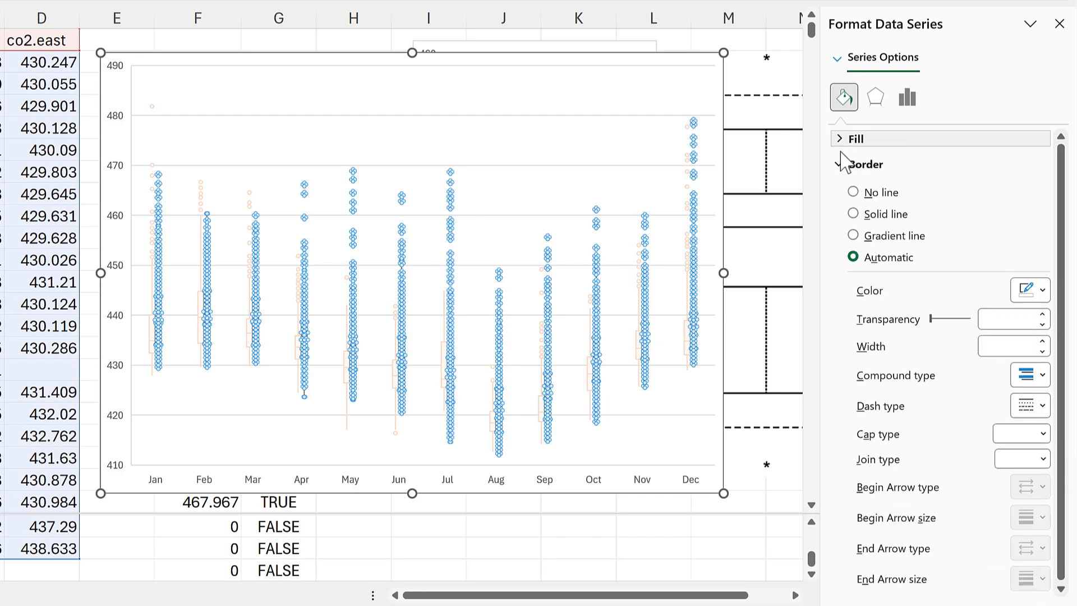
left_click(1032, 291)
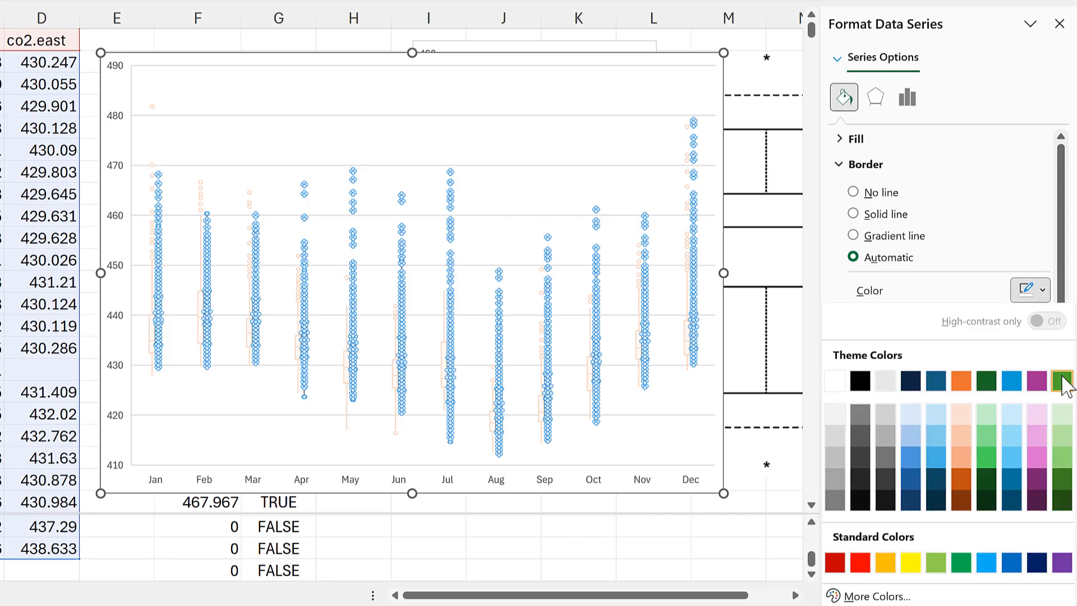
left_click(1062, 381)
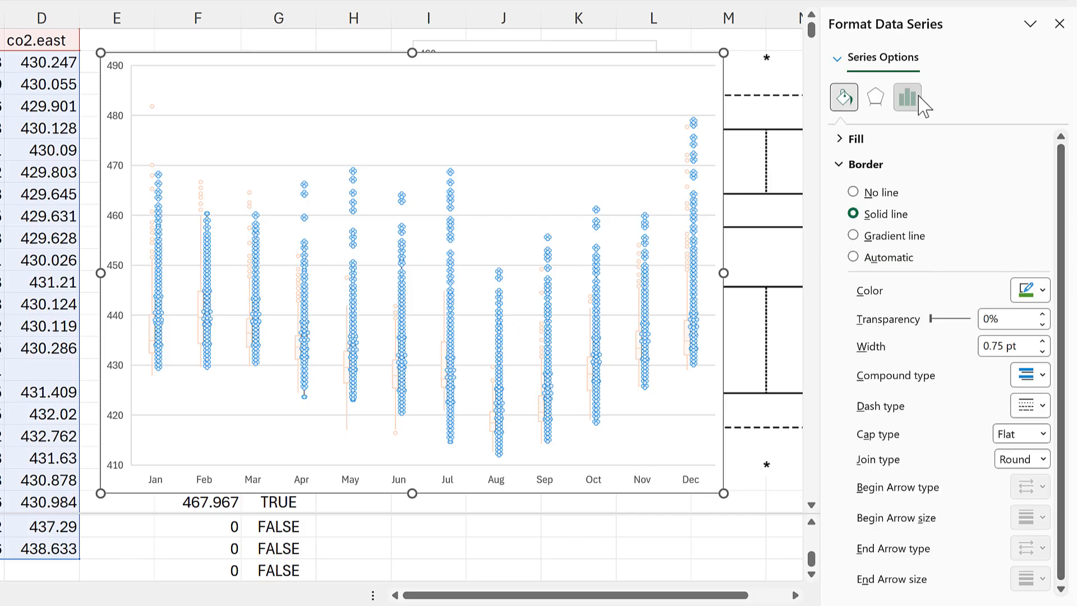
- Hide the inner points and mean markers of the co2.east series
left_click(910, 98)
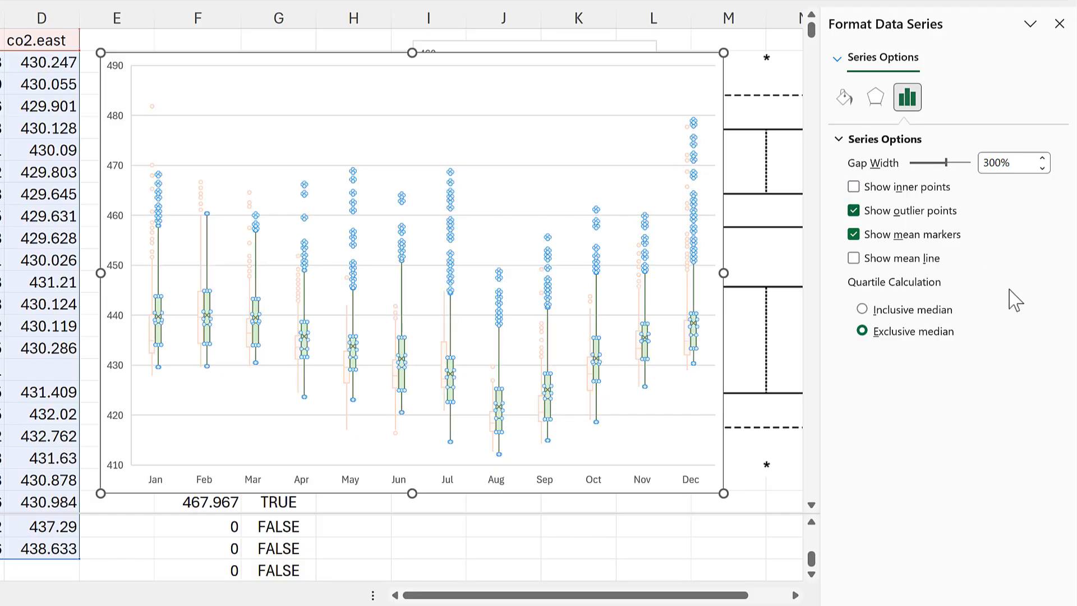
left_click(854, 234)
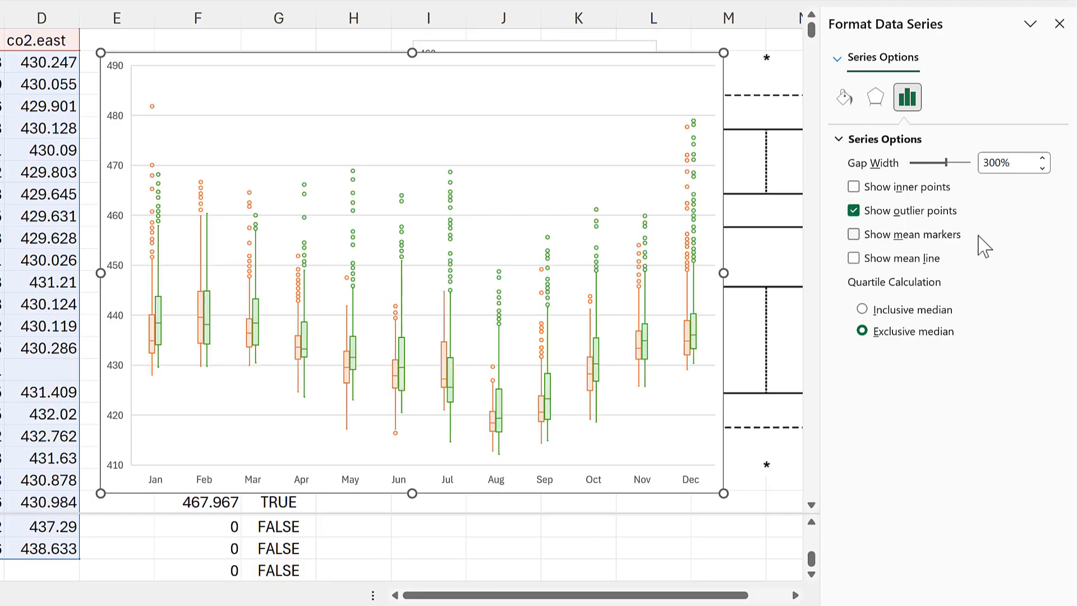
- Set the gap width of the monthly boxes to 50% and deselect the chart
left_click(1015, 162)
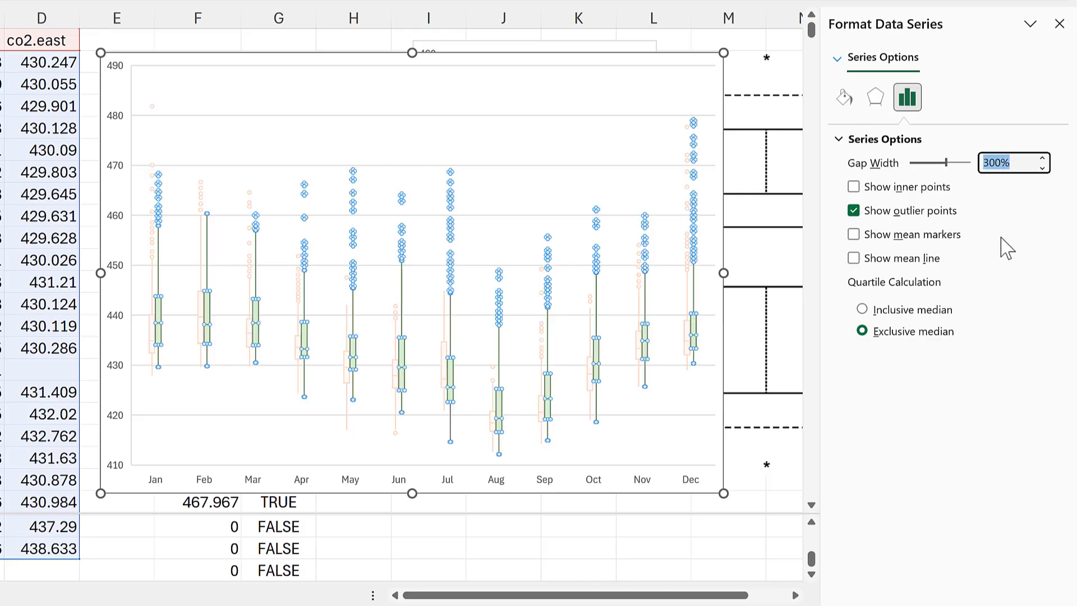
type("5")
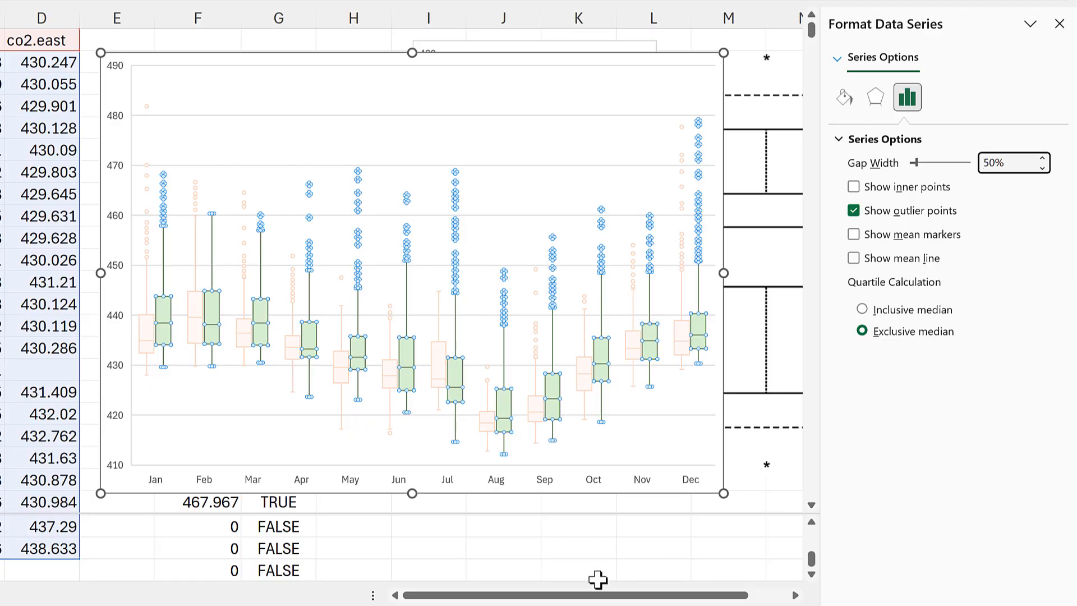
left_click(425, 546)
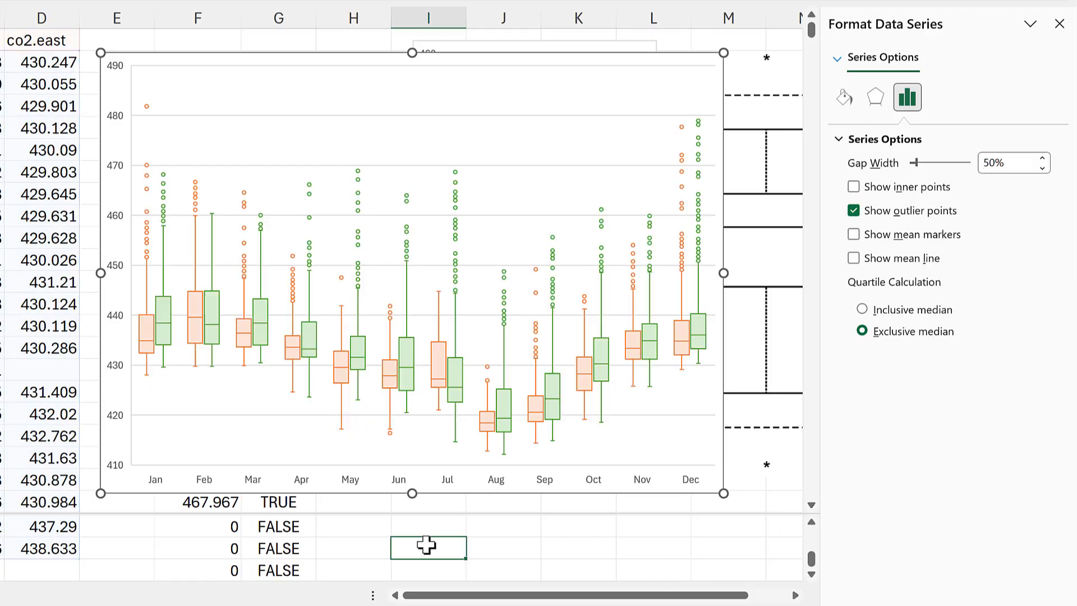
- Add a legend to the monthly box and whisker chart and deselect the chart
left_click(154, 57)
left_click(752, 67)
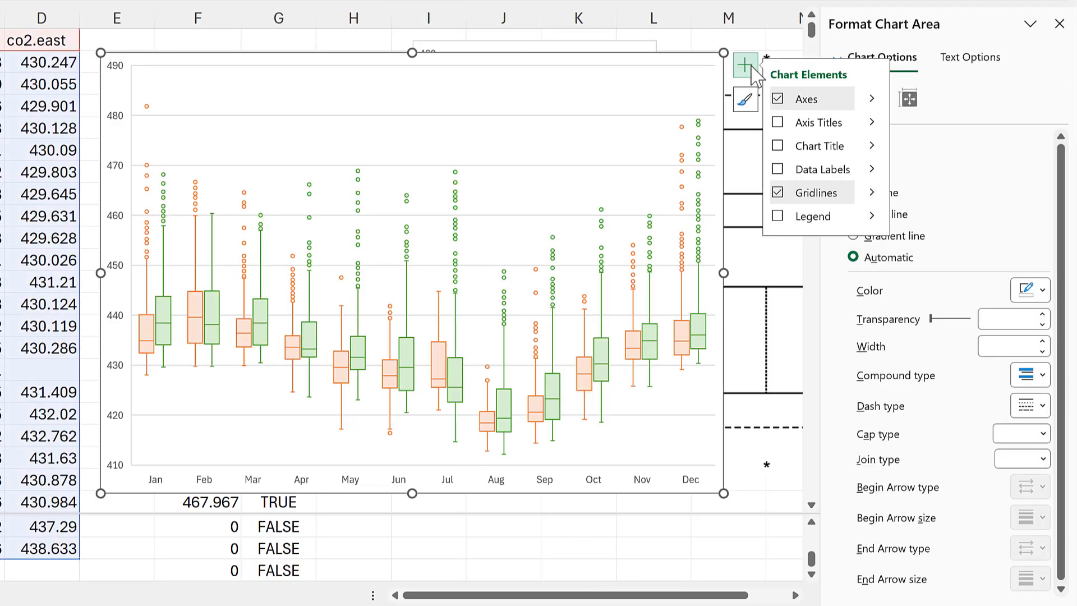
left_click(778, 217)
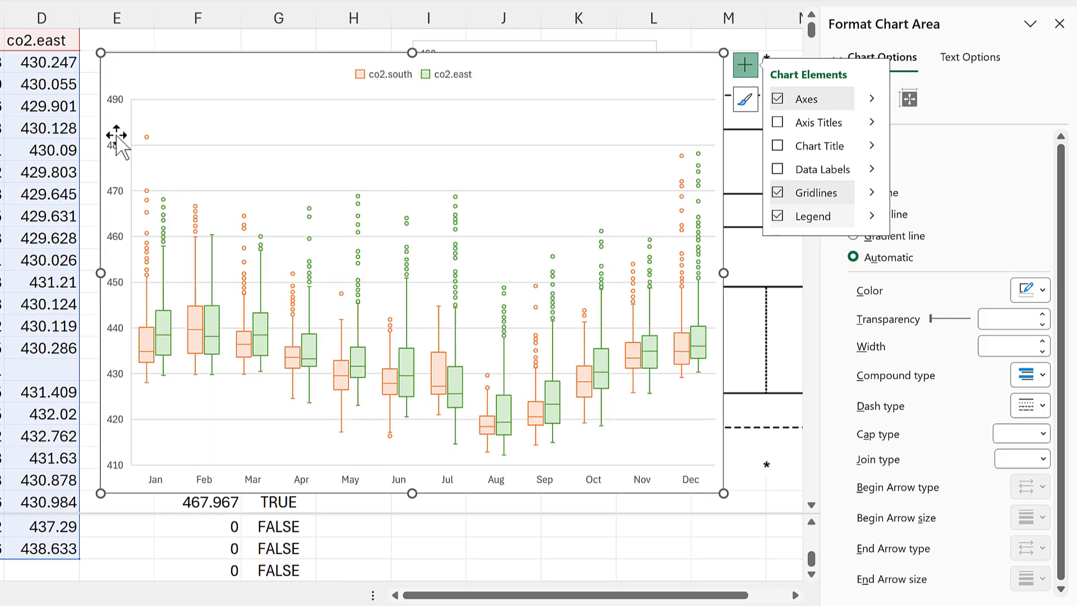
key("Escape")
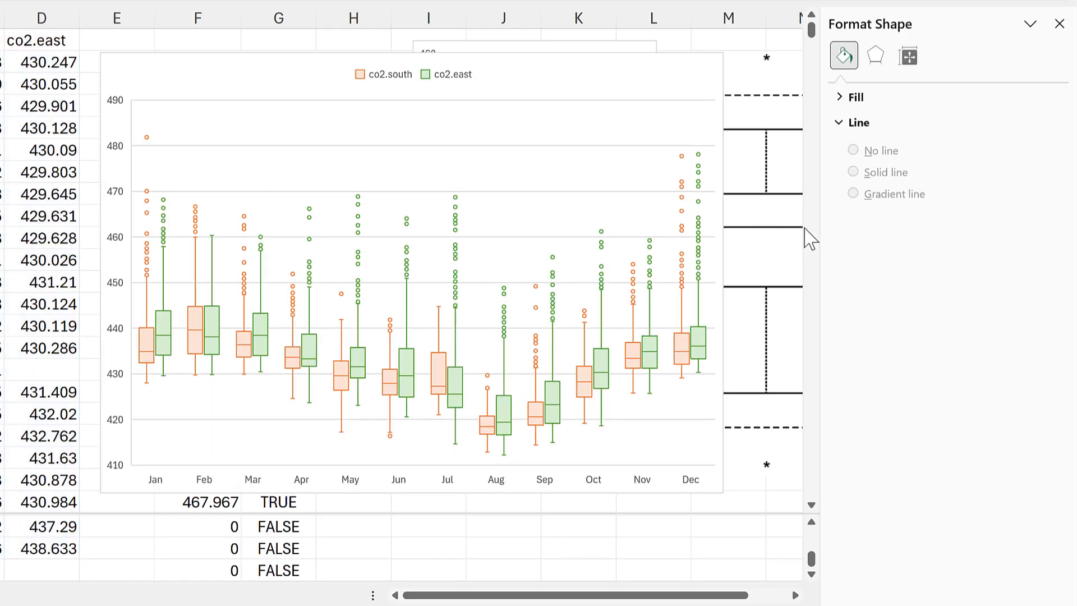